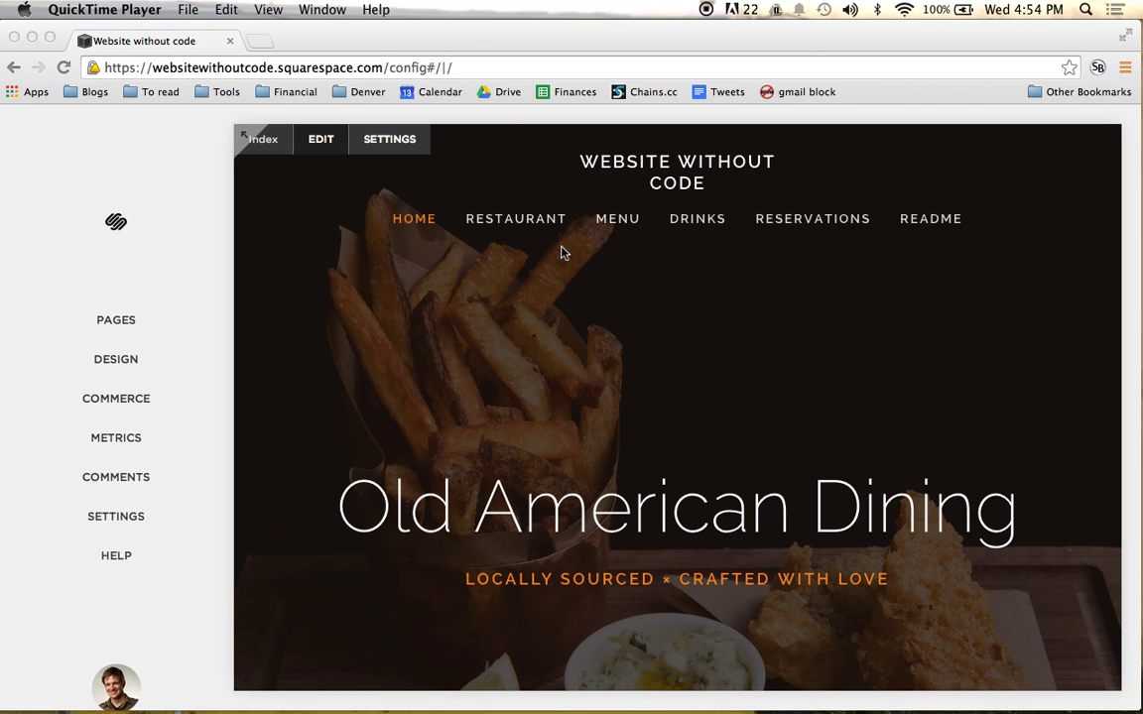
Open the gallery for installing a new template from the site's design settings.
mouse_move(515, 281)
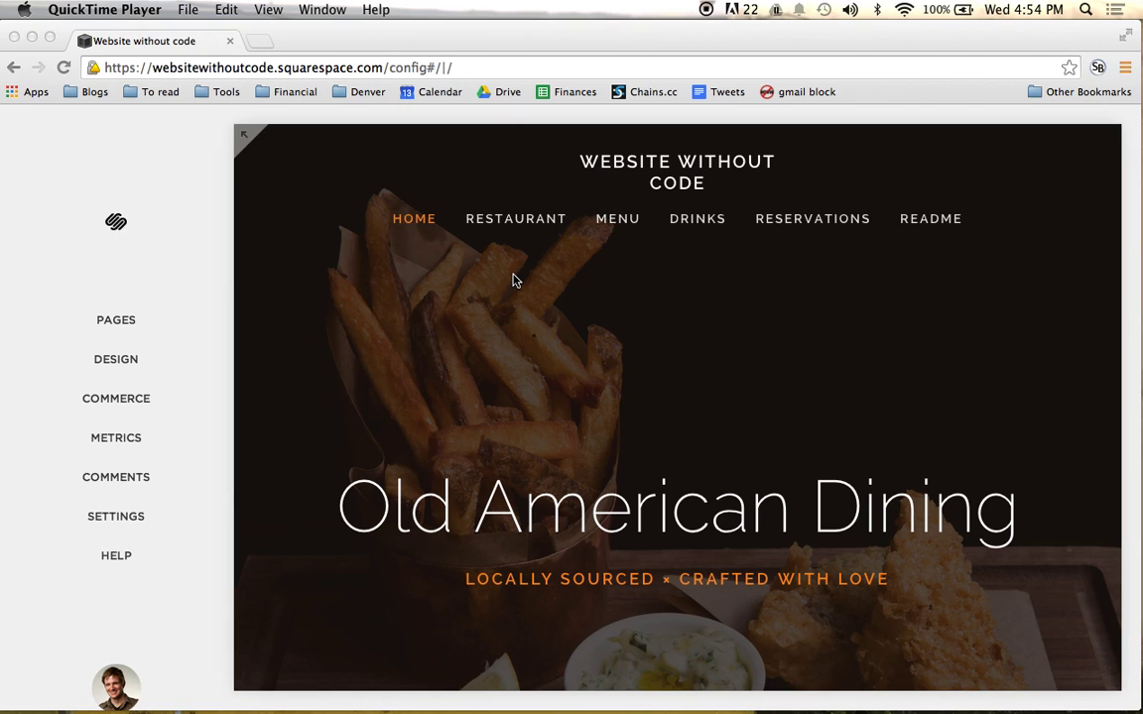
click(146, 359)
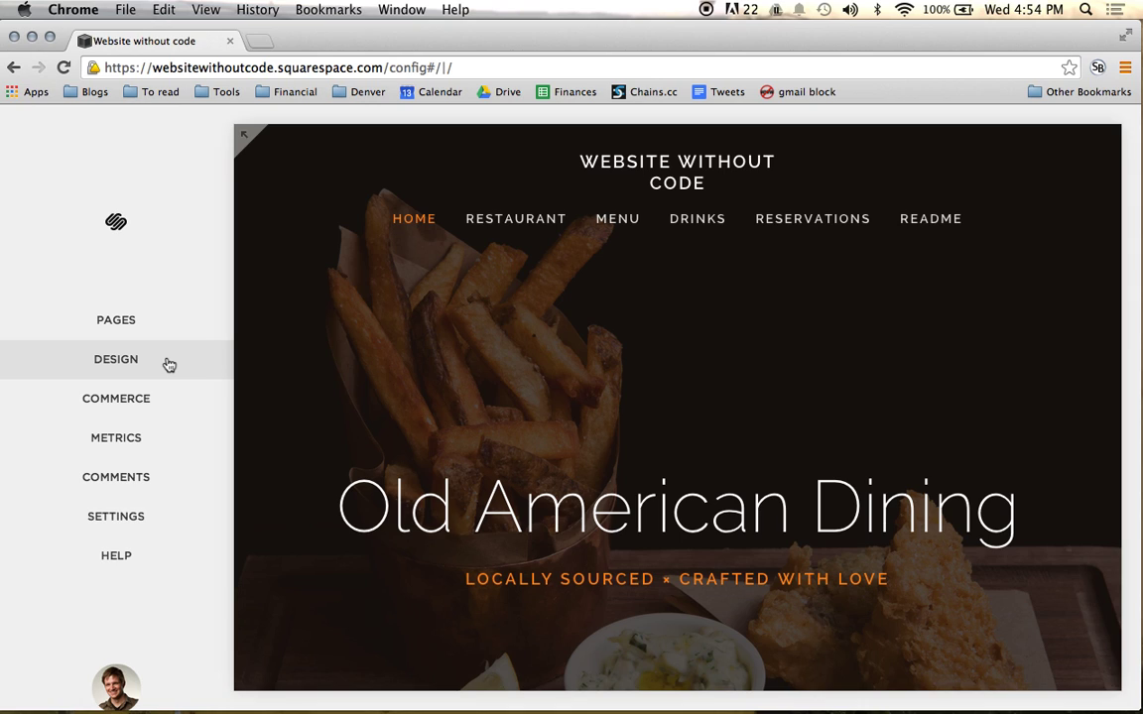
click(169, 365)
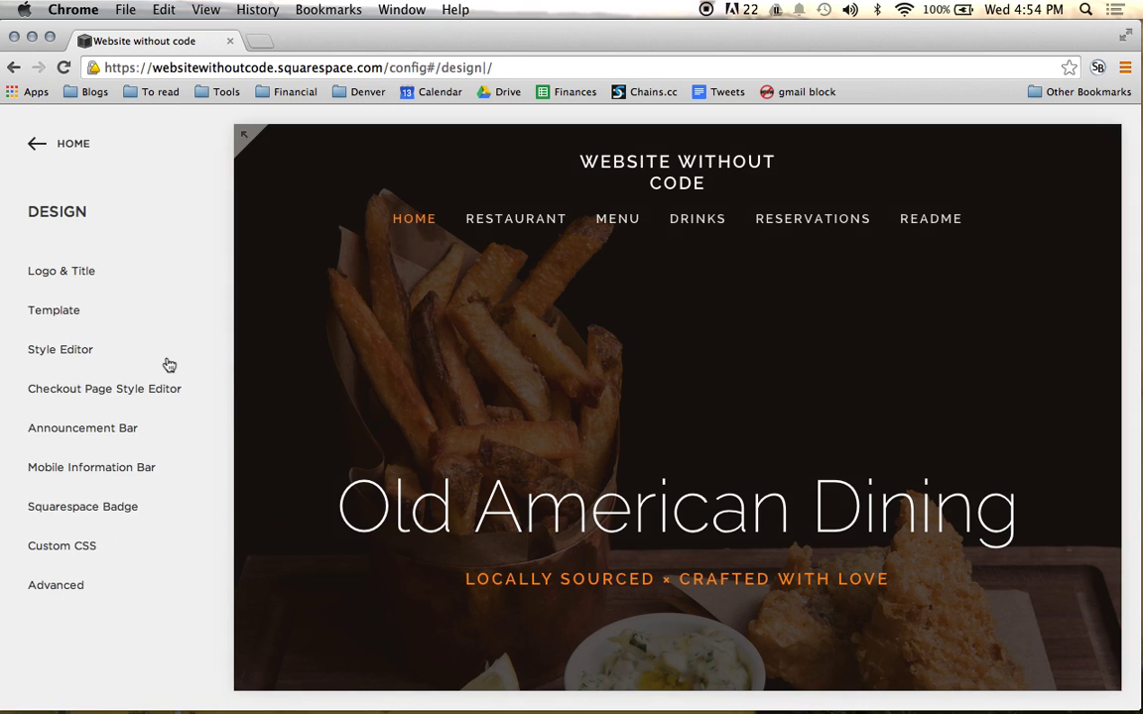
click(92, 318)
scroll(218, 328, down, 2)
scroll(218, 326, down, 1)
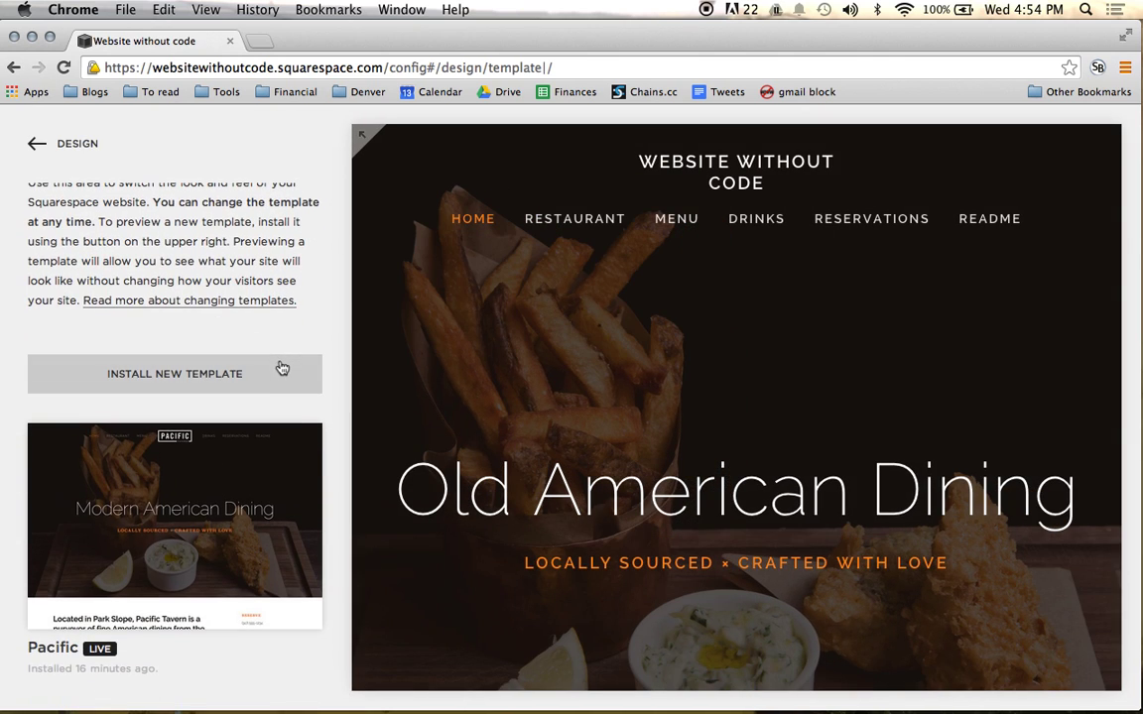
click(225, 386)
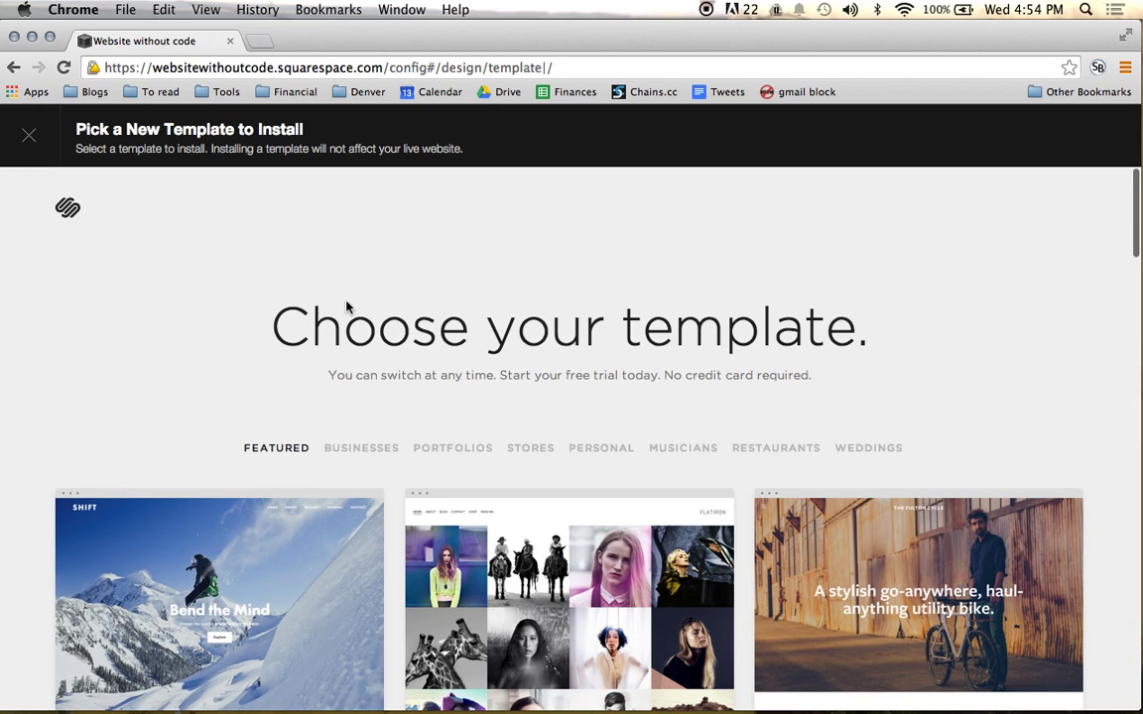
Browse the featured templates through to the end of the gallery and return to the first ones.
scroll(347, 306, down, 2)
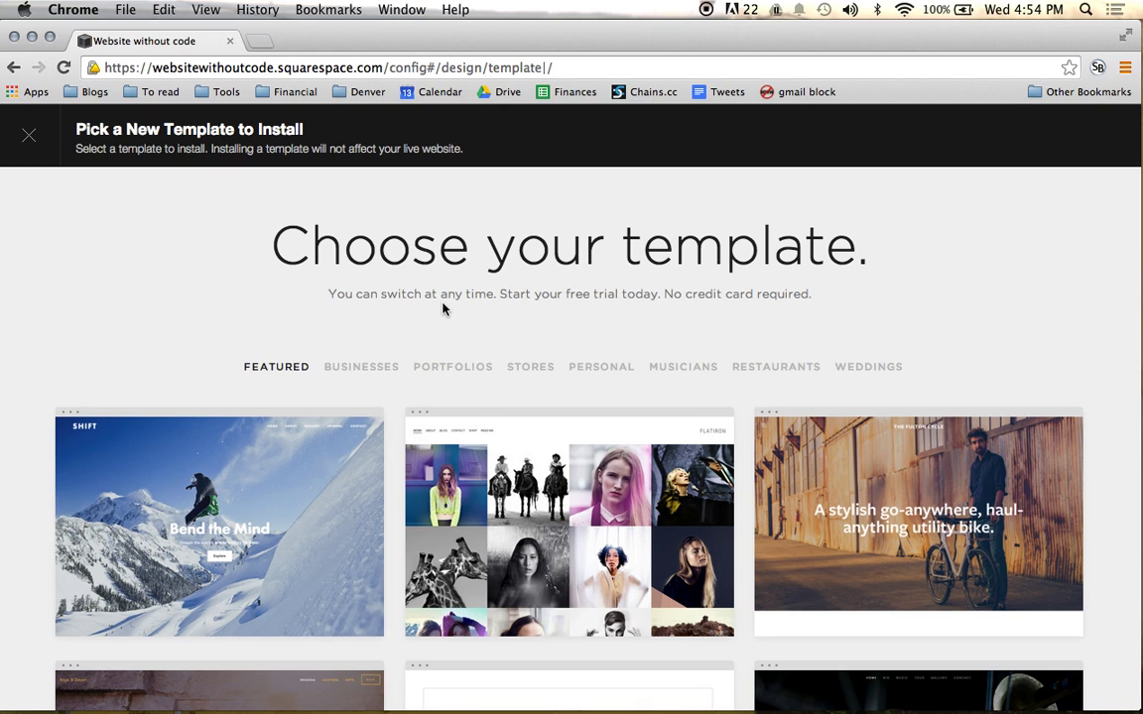
scroll(443, 307, down, 10)
scroll(445, 312, down, 12)
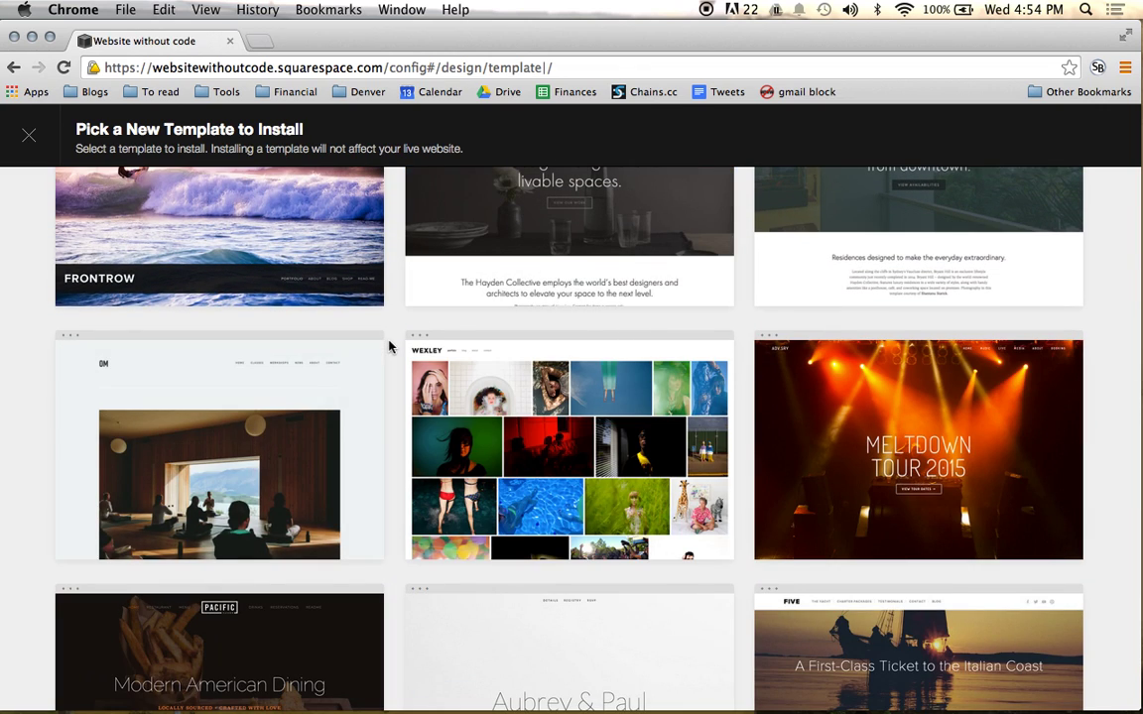
scroll(389, 347, down, 8)
scroll(389, 347, down, 11)
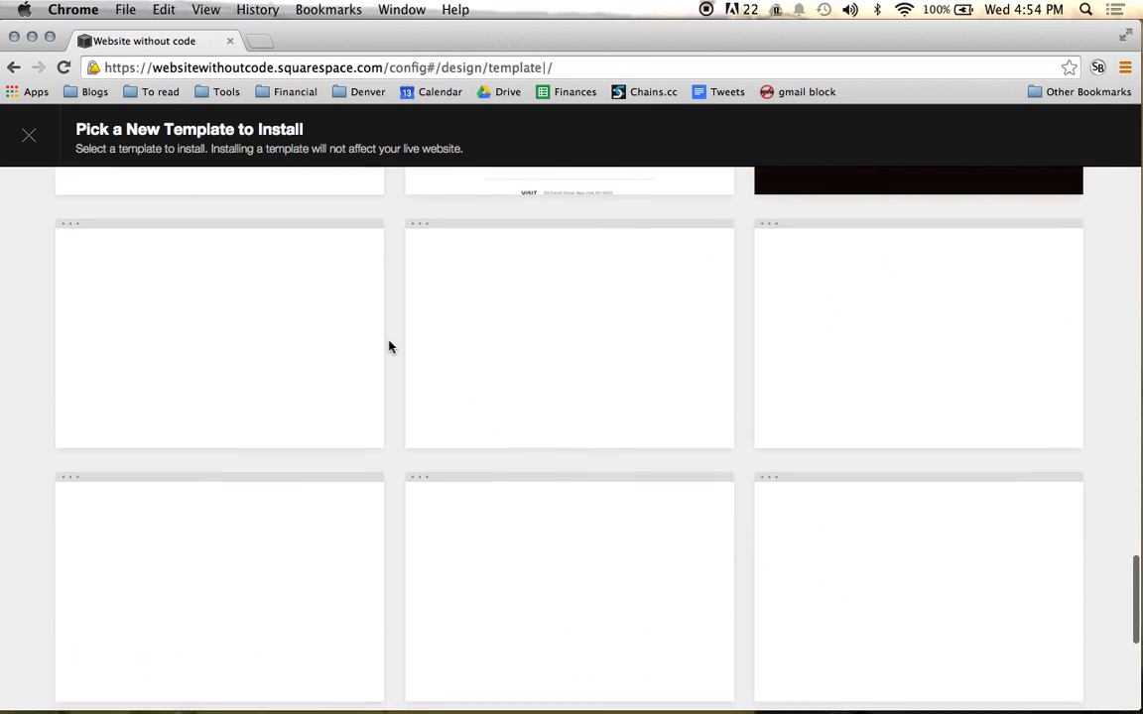
scroll(389, 346, down, 2)
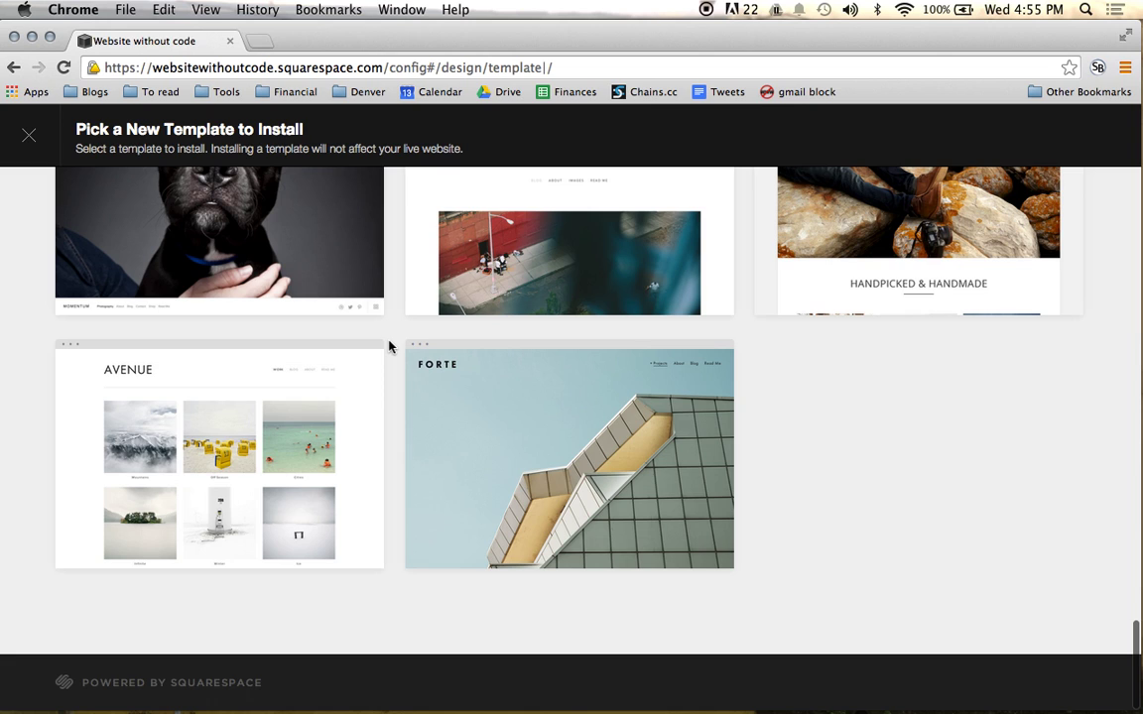
scroll(388, 346, up, 18)
scroll(389, 346, up, 10)
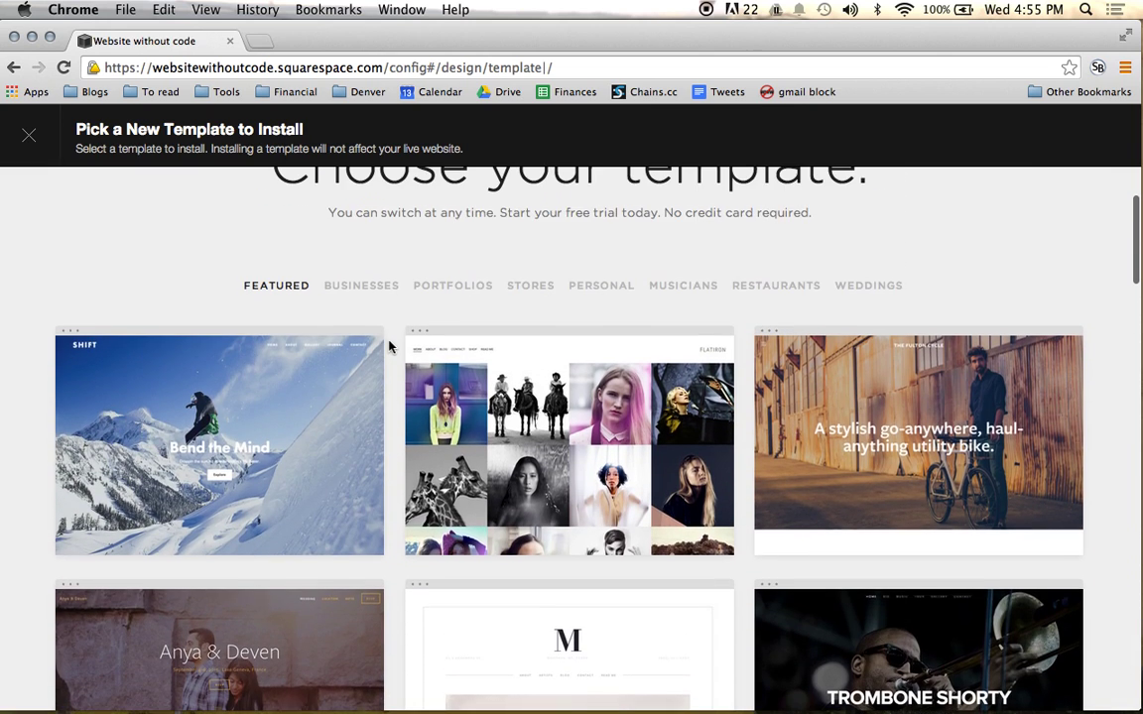
scroll(389, 347, down, 1)
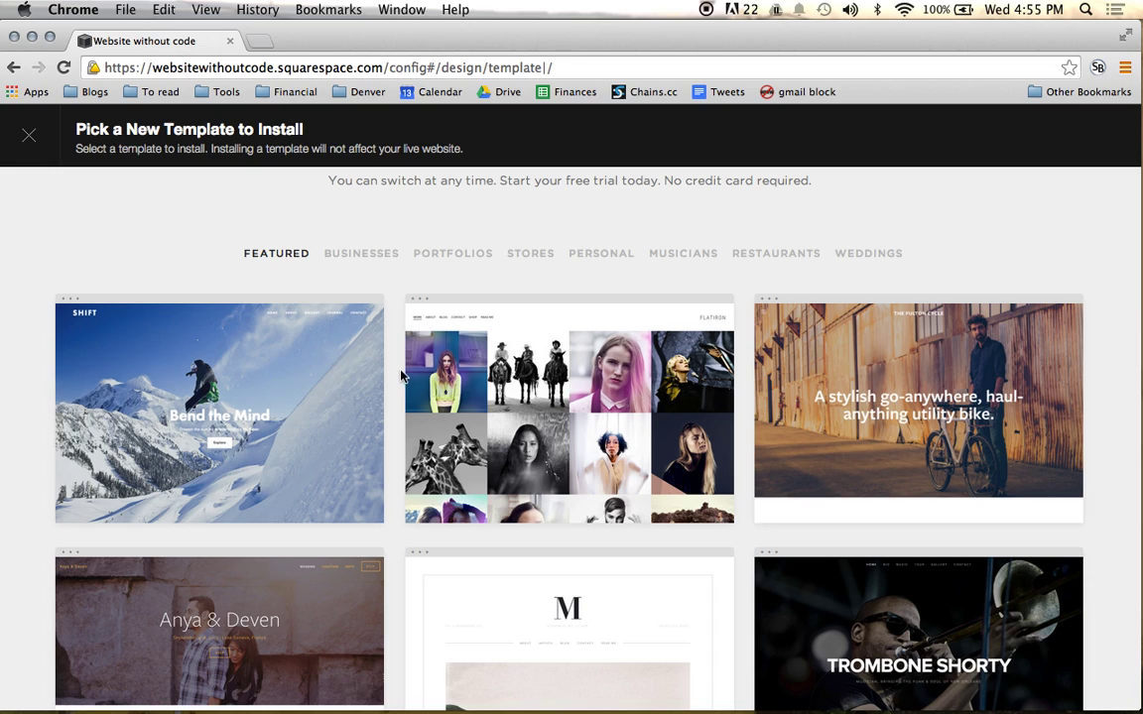
View the Shift template's details and check its customer website examples.
mouse_move(294, 391)
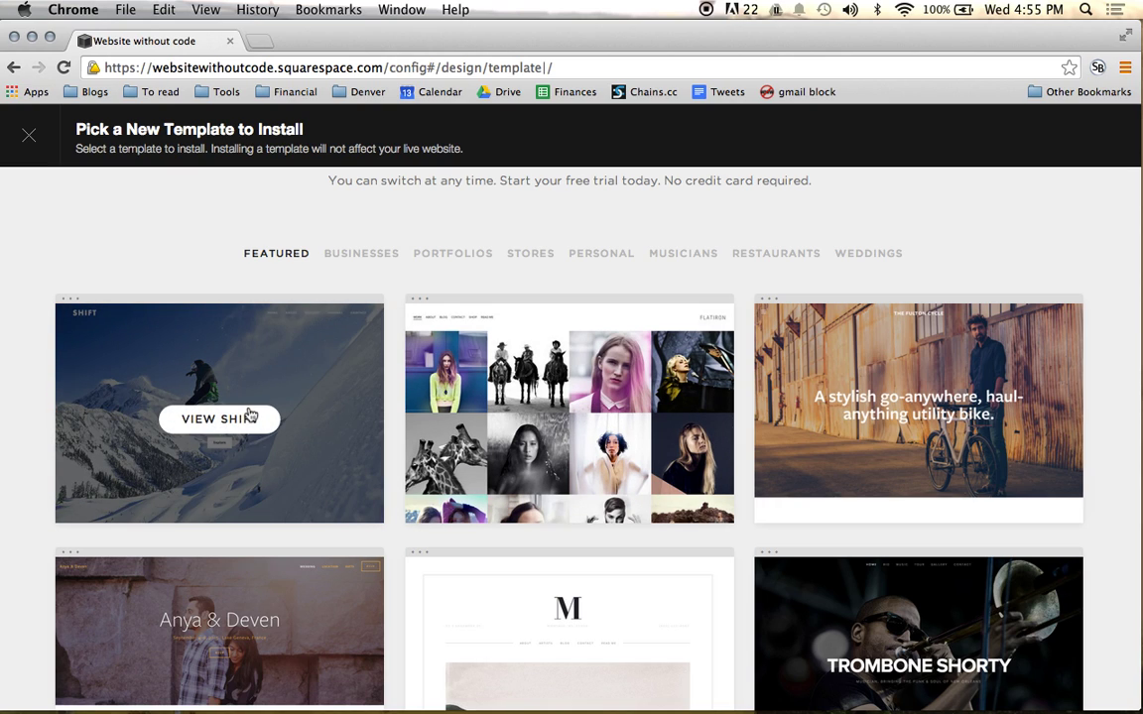
click(251, 417)
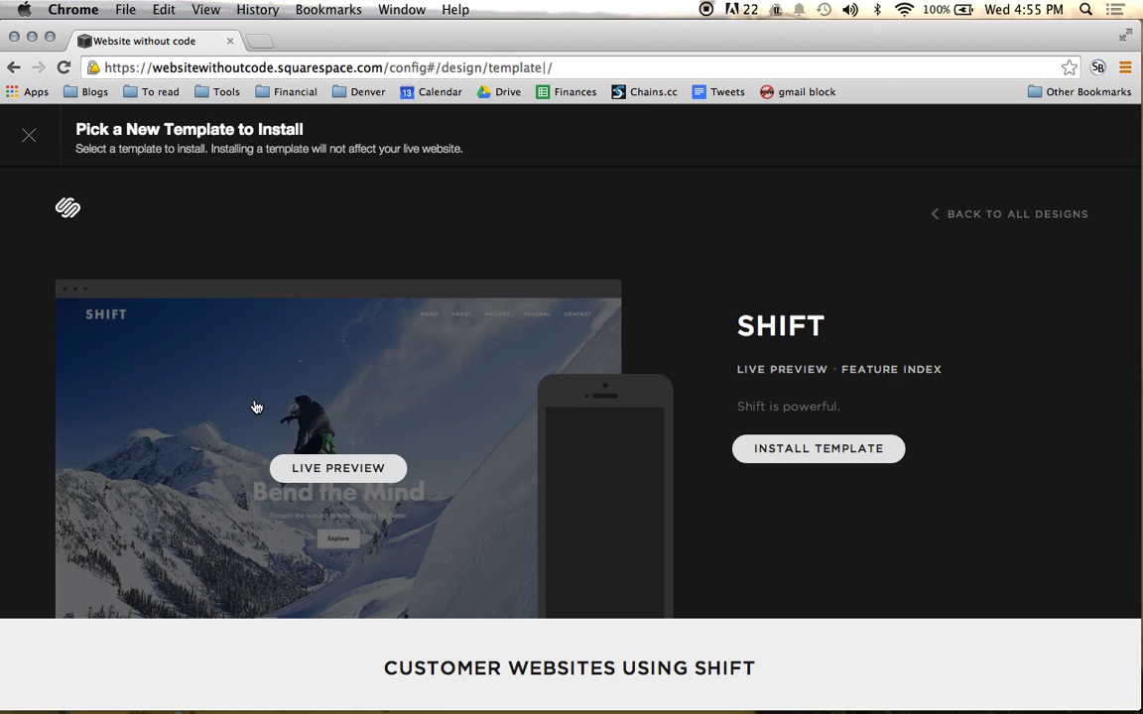
scroll(402, 345, down, 4)
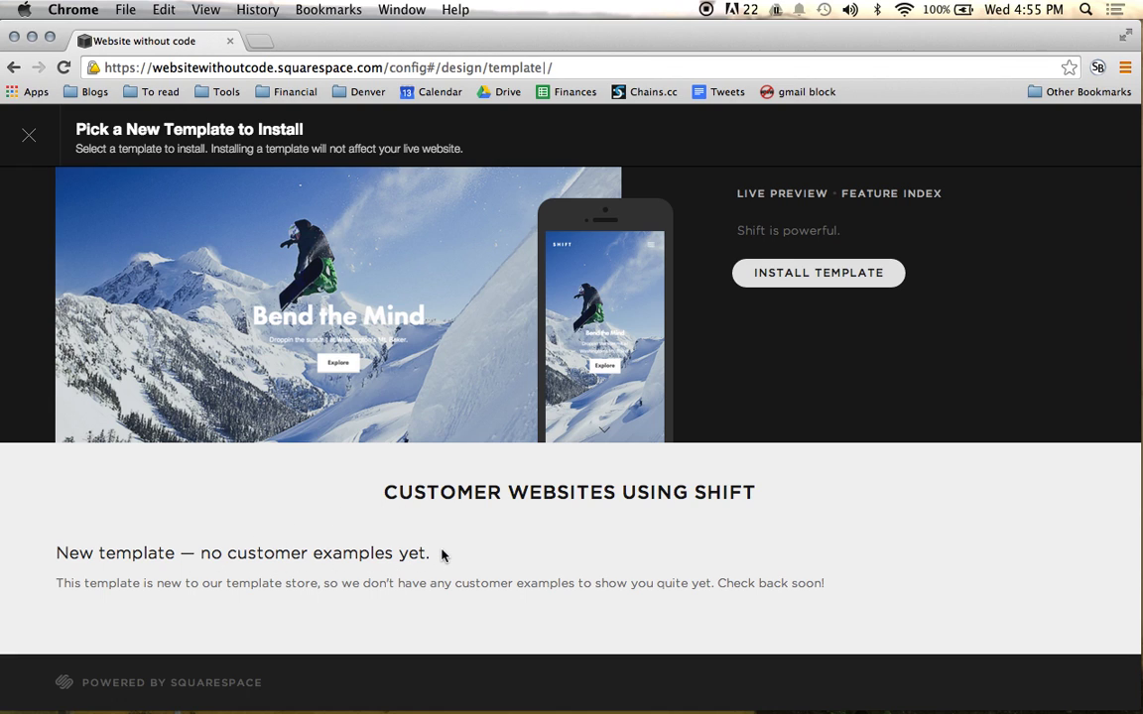
scroll(441, 556, up, 2)
Open Shift's live preview and bring up its full demo site, shift-demo.squarespace.com.
mouse_move(352, 375)
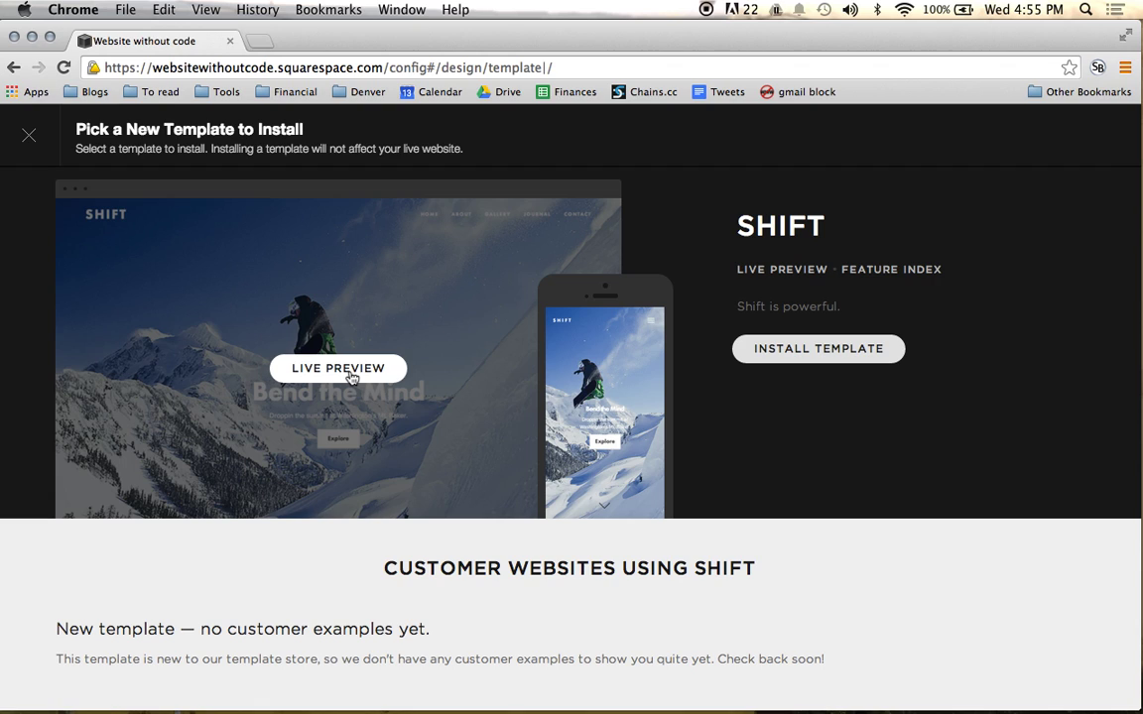
scroll(340, 412, down, 1)
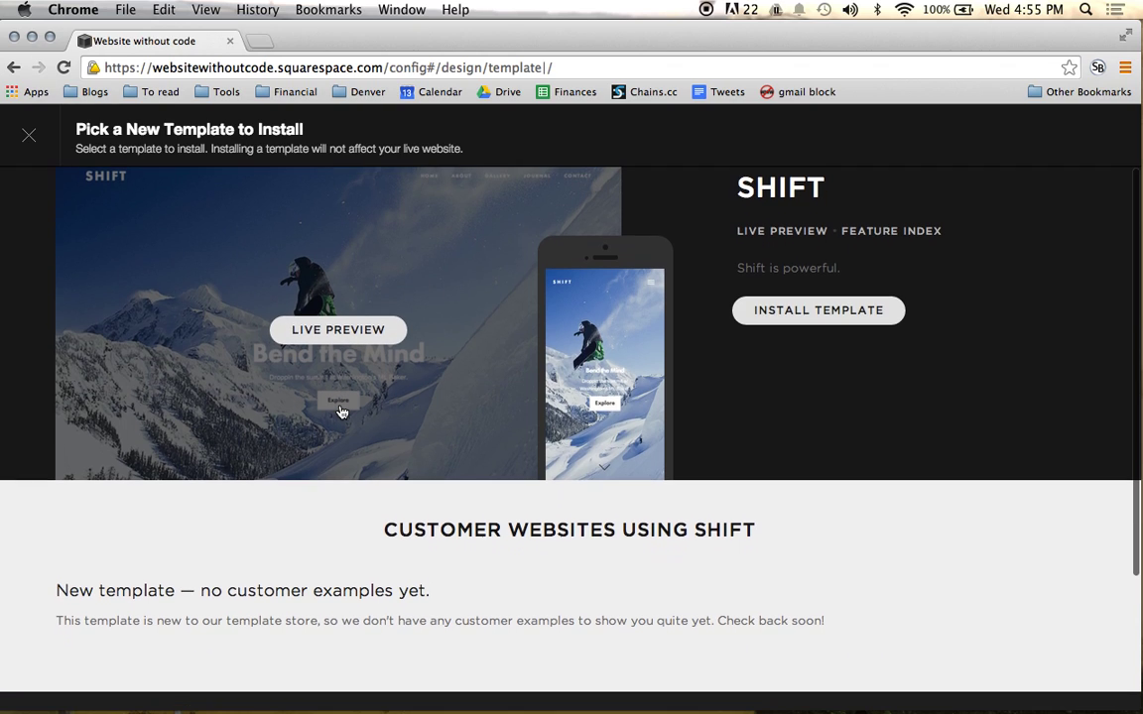
scroll(340, 412, up, 1)
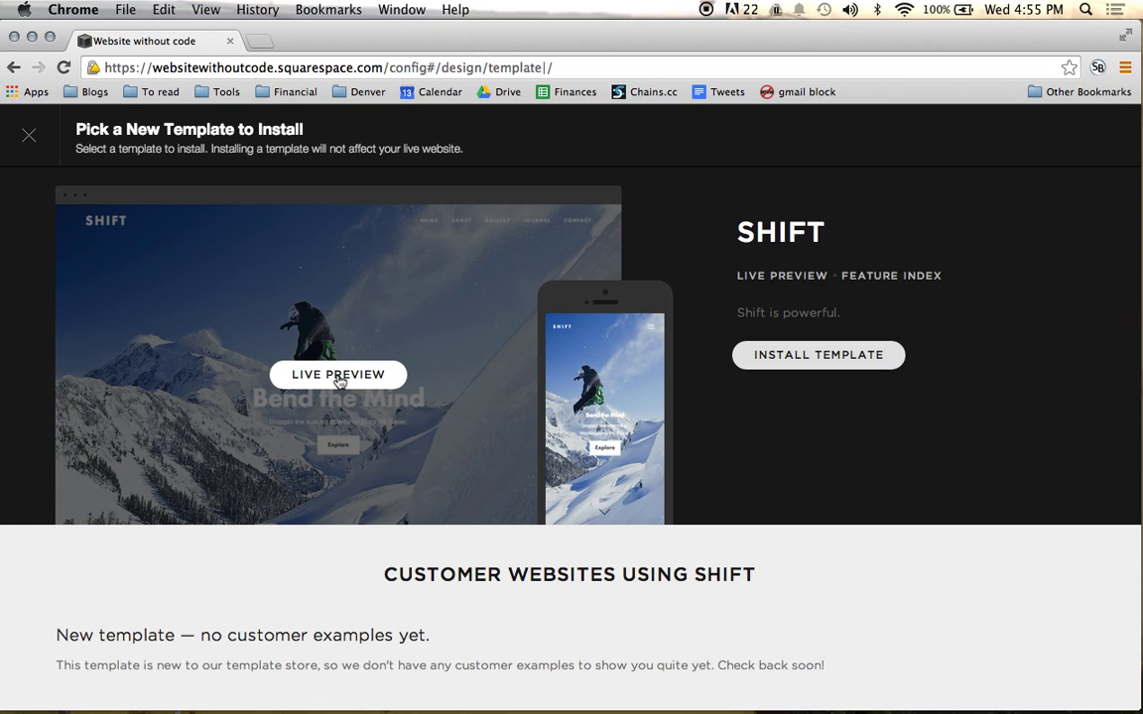
click(339, 375)
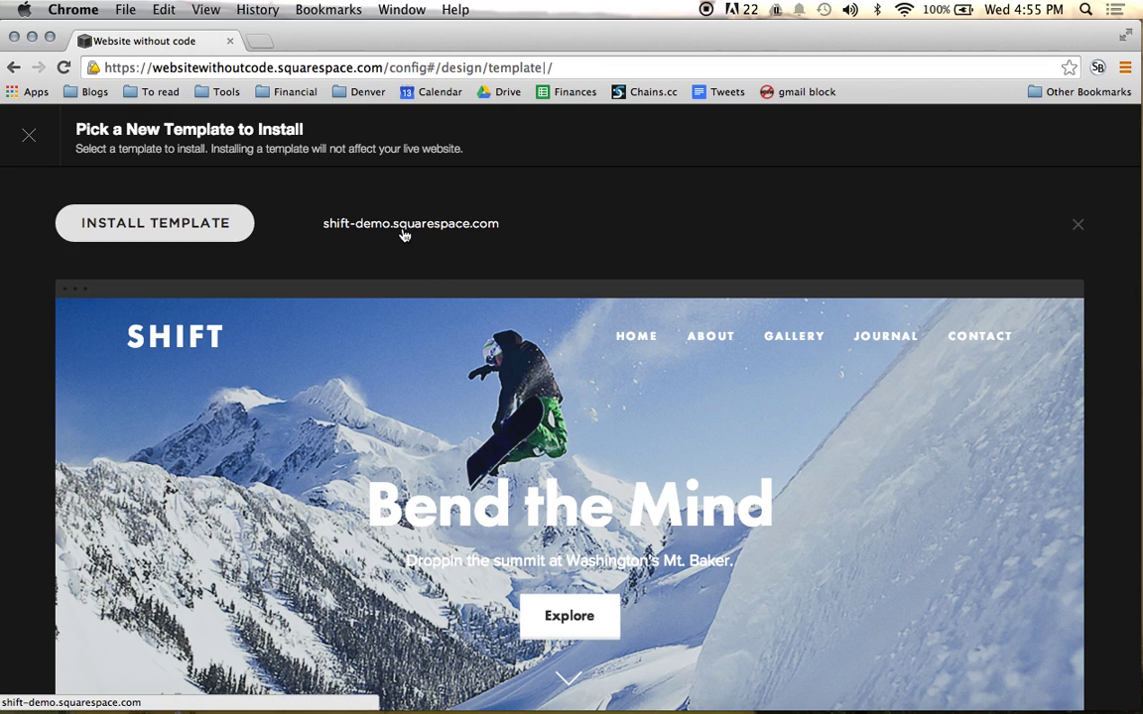
click(404, 235)
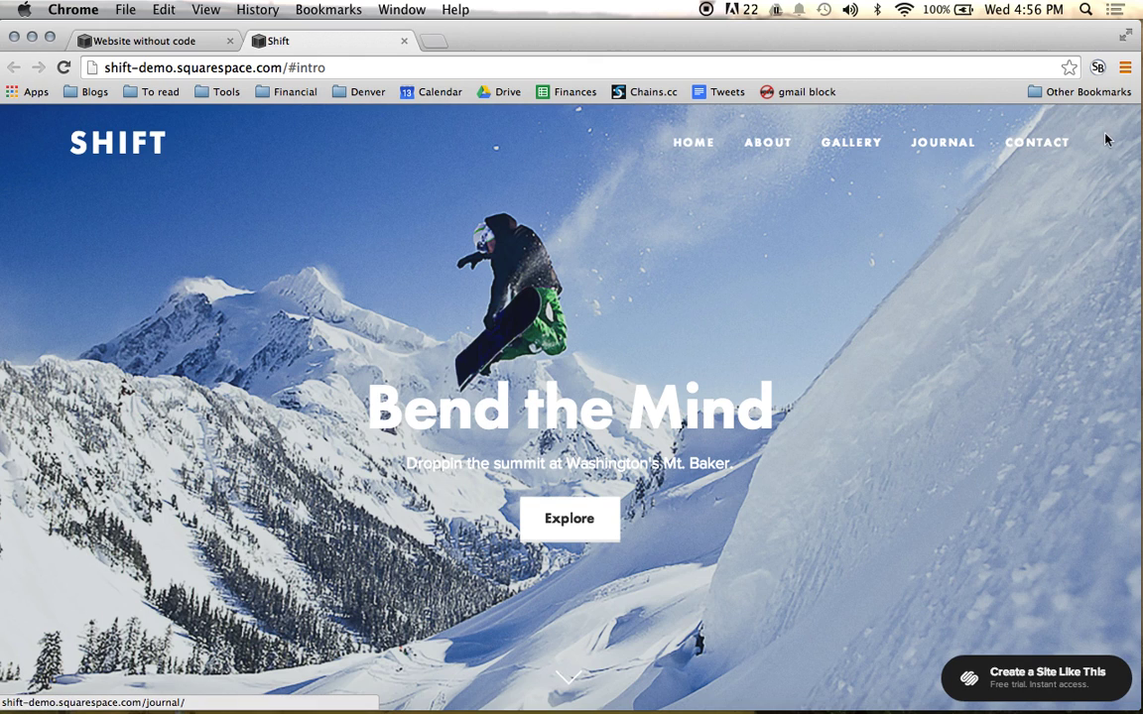
Examine the intro banner of the Shift demo home page and highlight its "Bend the Mind" headline.
scroll(695, 236, down, 2)
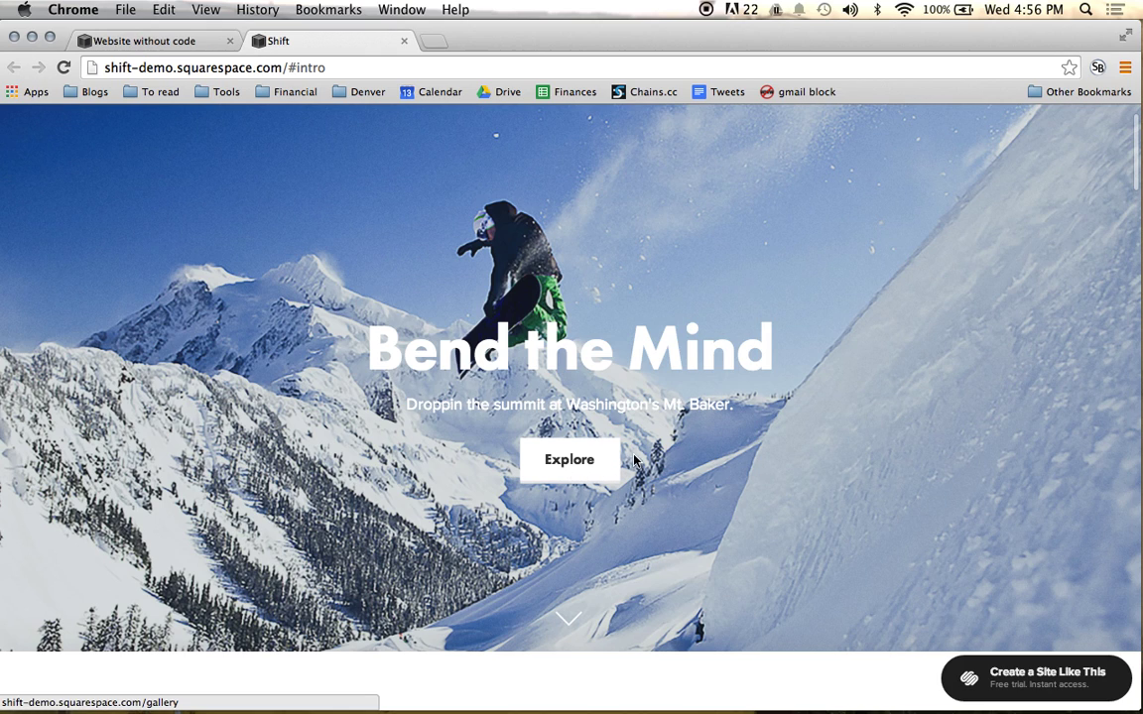
scroll(327, 367, up, 2)
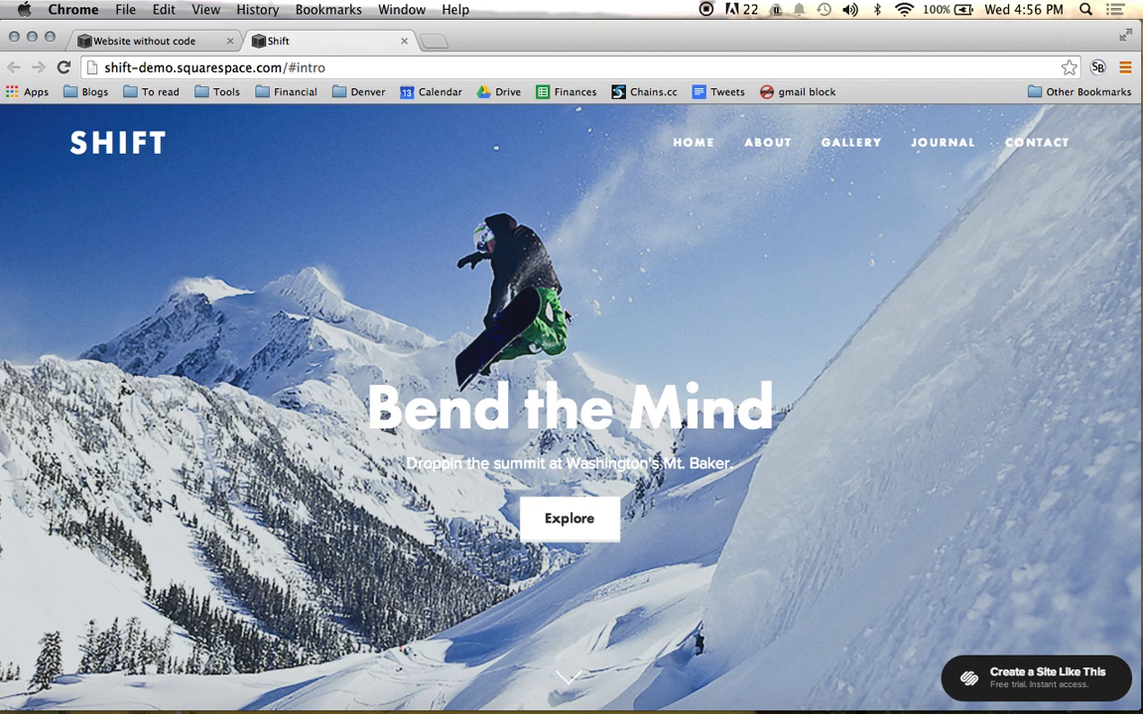
drag(342, 359, 774, 408)
click(652, 516)
Examine the Shift demo home page from the photo gallery through the full-width image sections to the footer.
scroll(402, 387, down, 5)
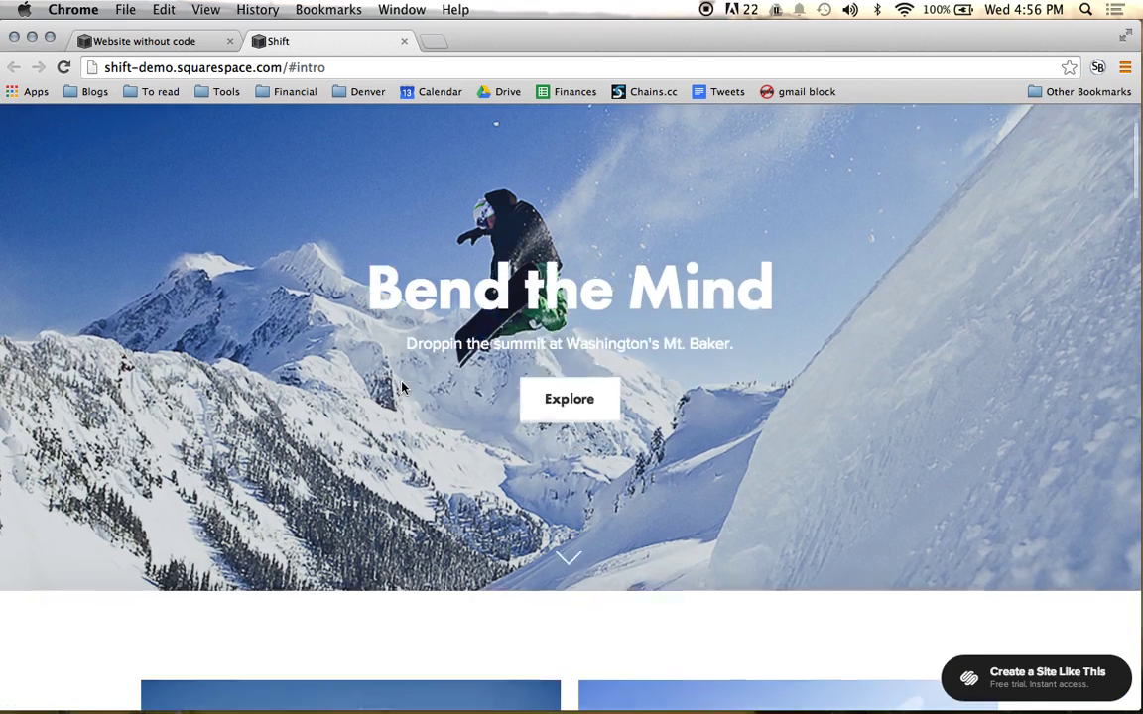
scroll(402, 386, down, 12)
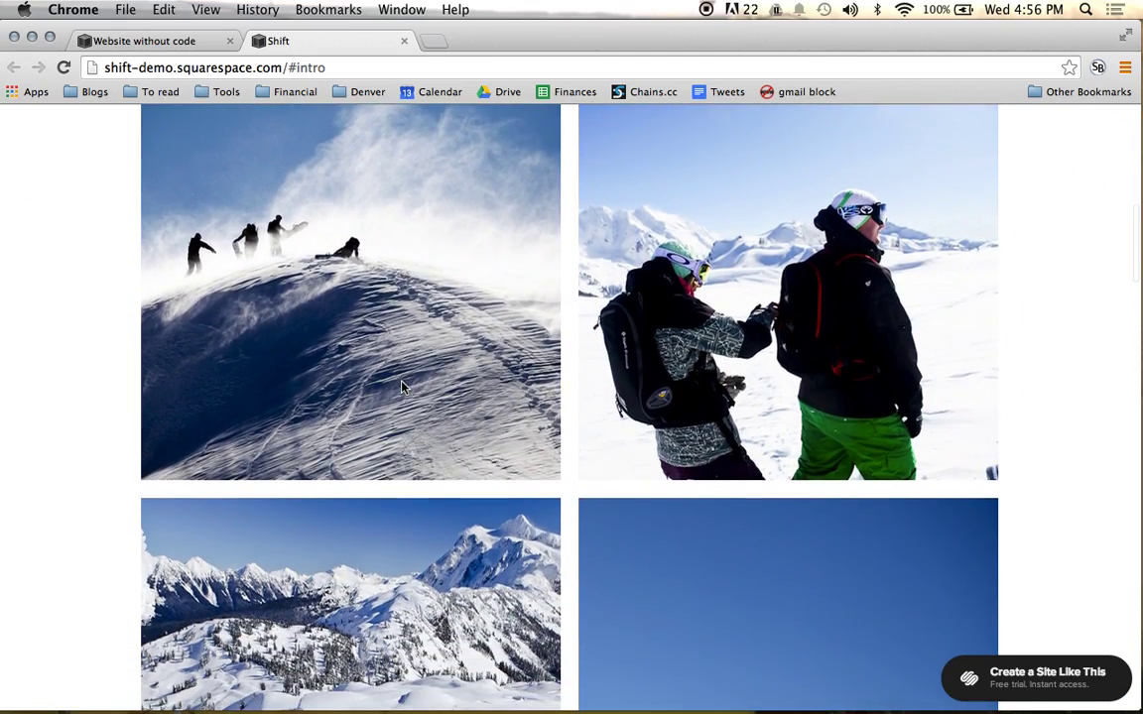
scroll(401, 386, down, 15)
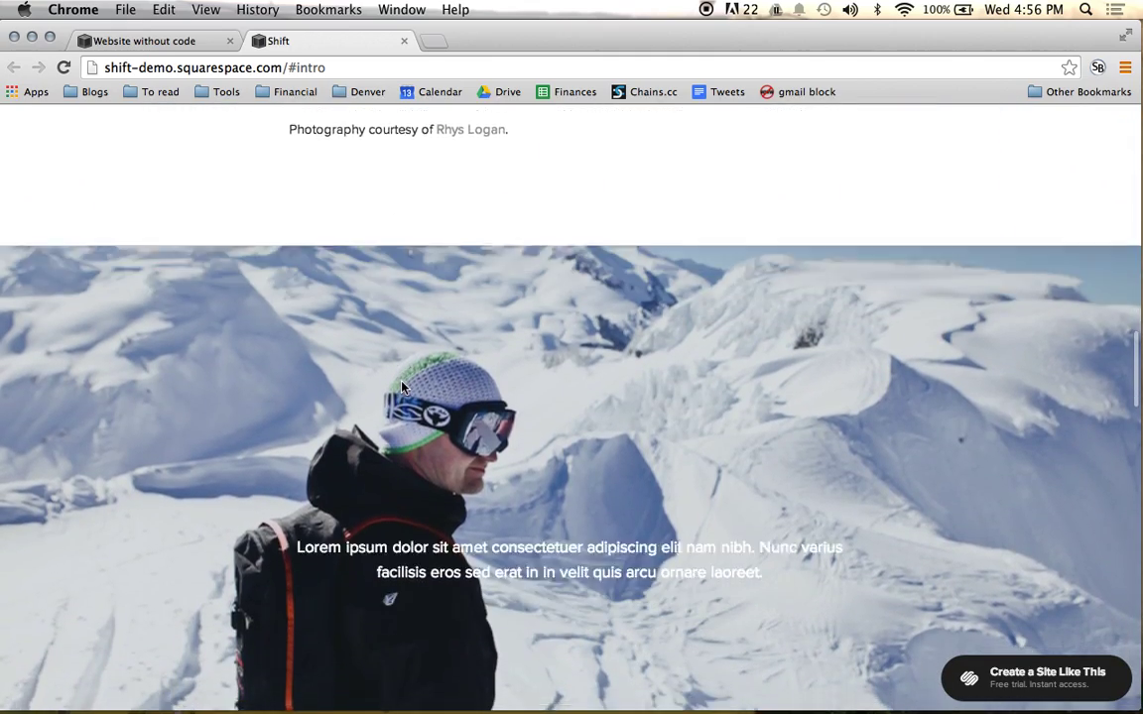
scroll(401, 386, up, 3)
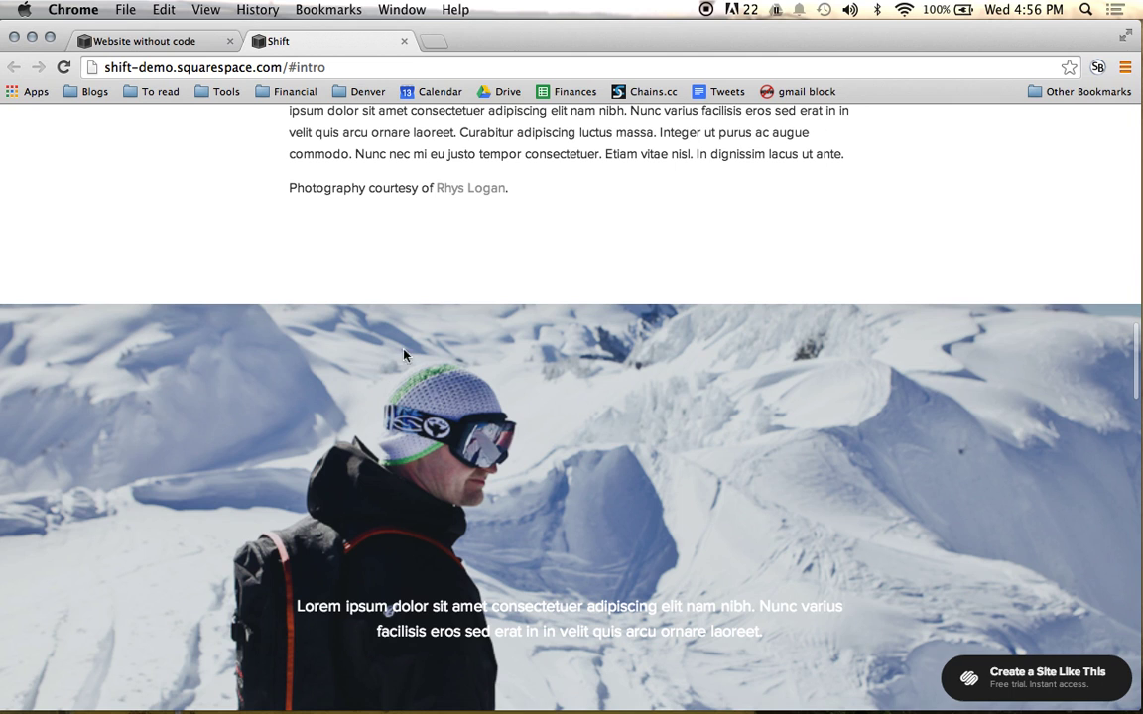
scroll(383, 374, down, 3)
scroll(387, 366, up, 2)
scroll(387, 366, down, 5)
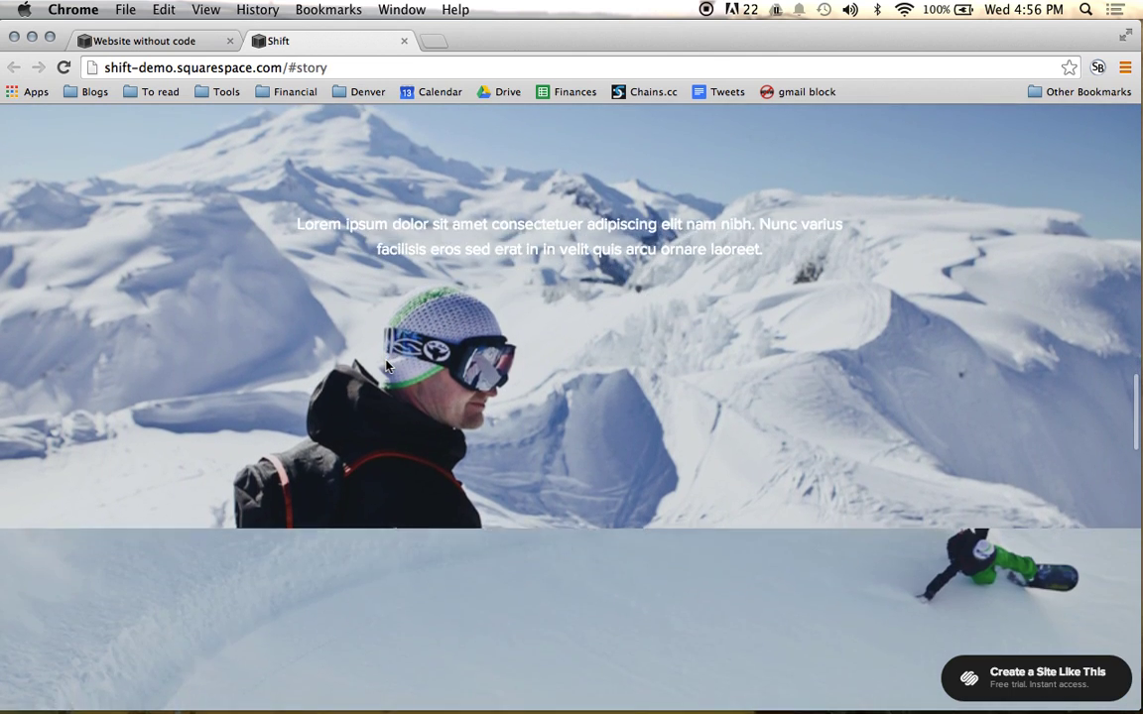
scroll(387, 366, down, 10)
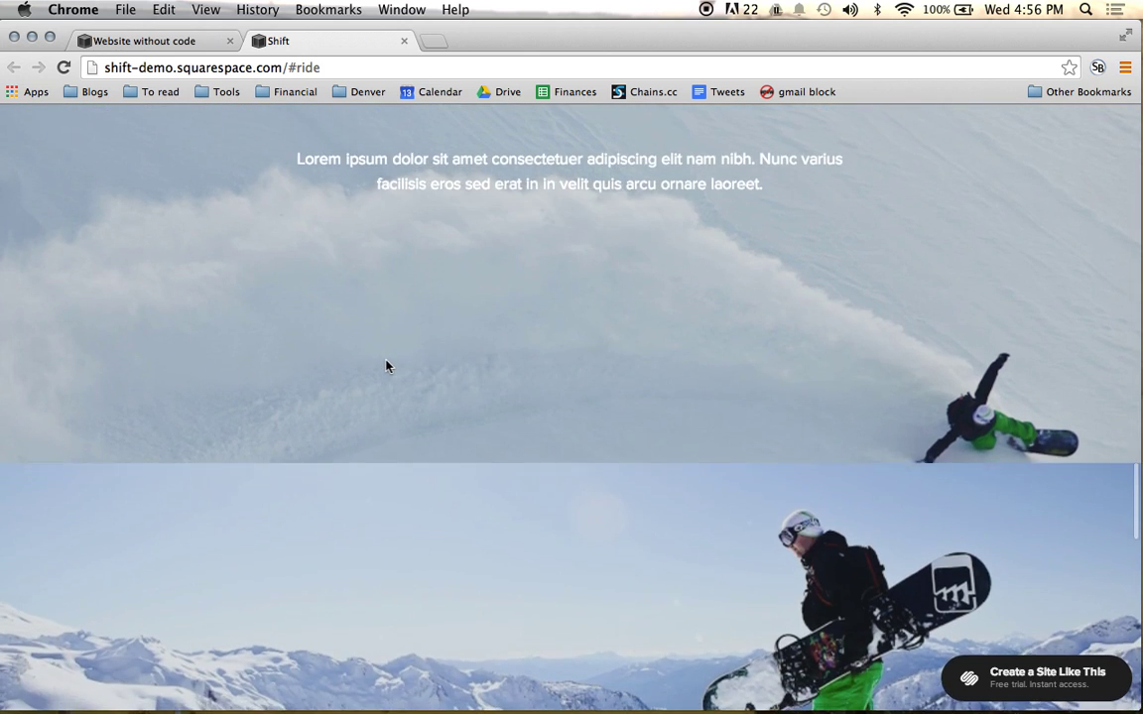
scroll(604, 211, down, 8)
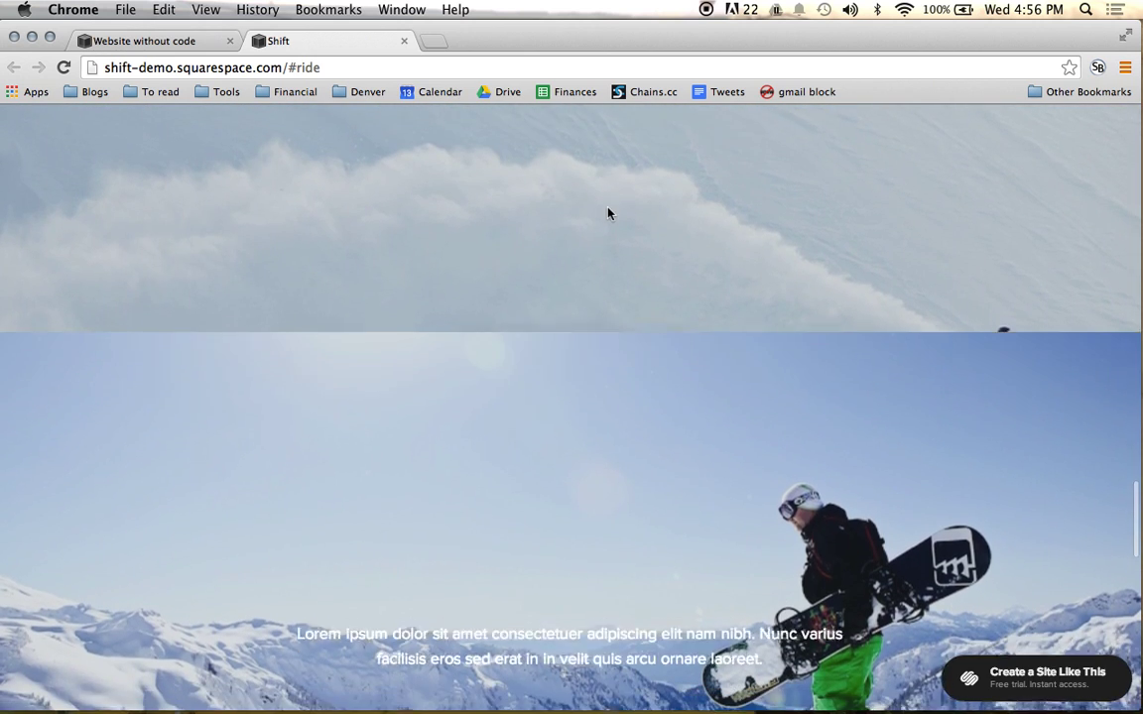
scroll(608, 213, down, 6)
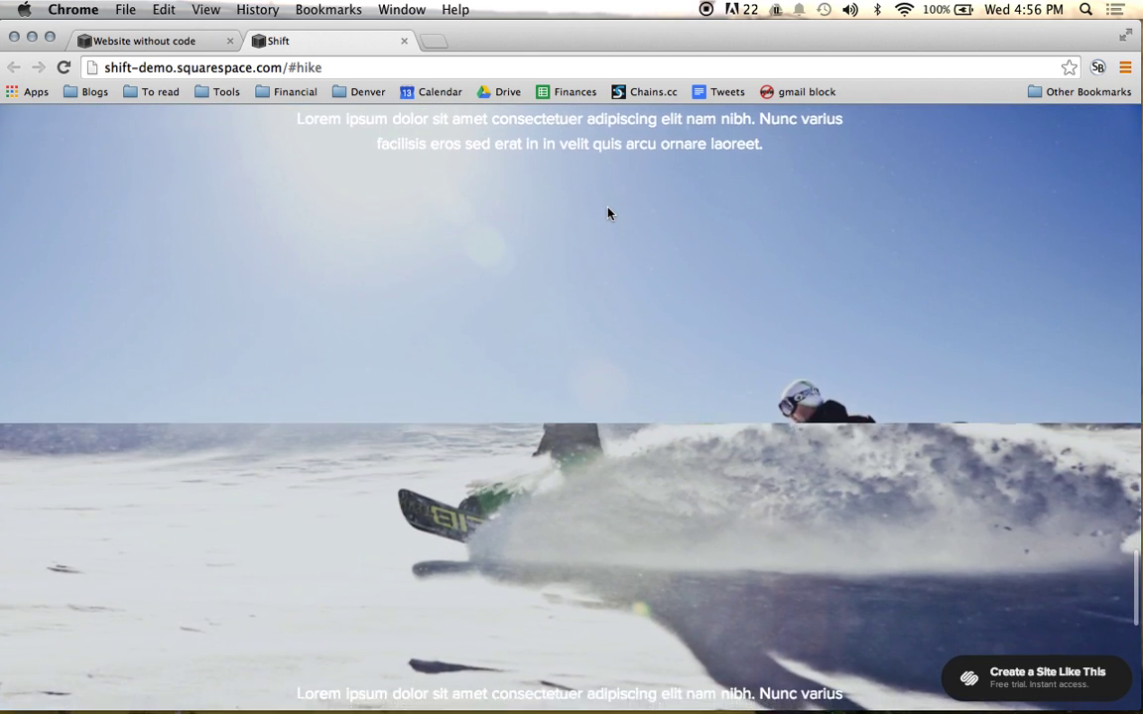
scroll(608, 214, down, 3)
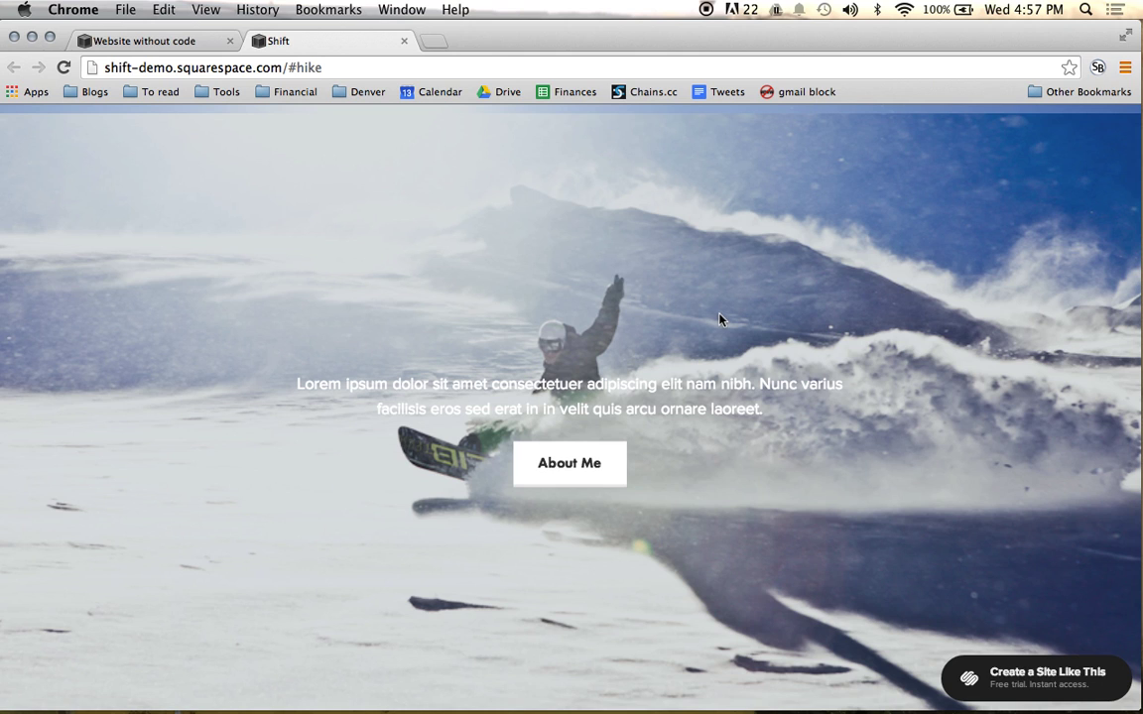
scroll(721, 318, down, 3)
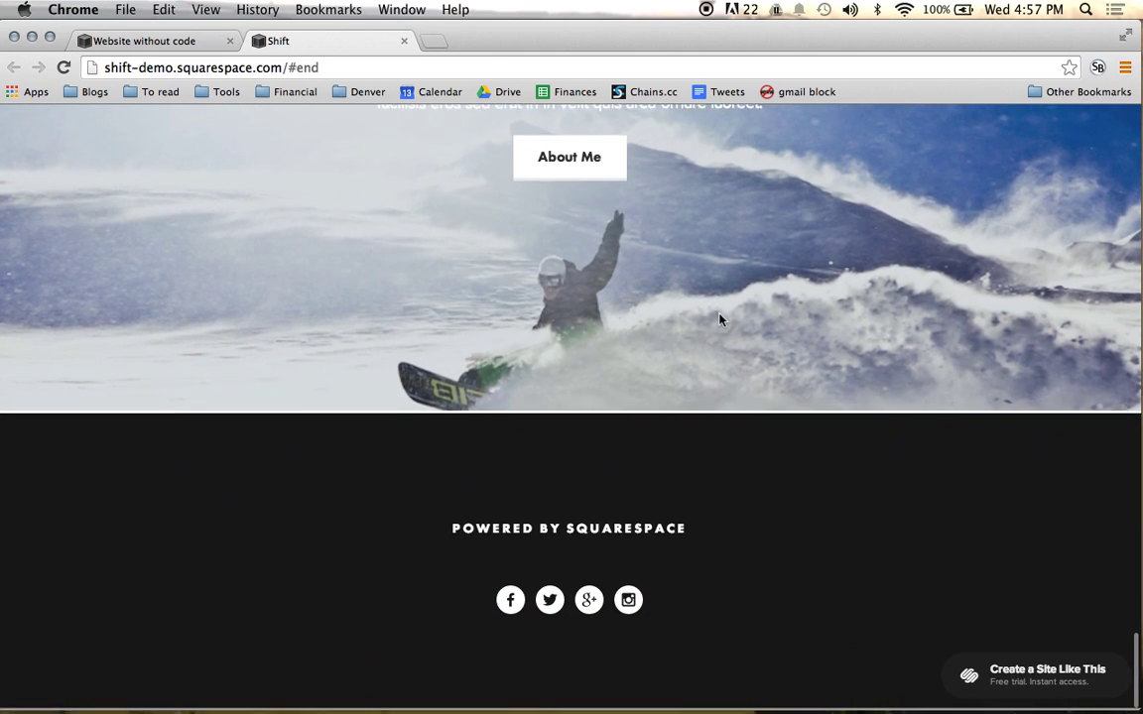
Review the scrolling image sections between the ride banner and the "About Me" banner again.
scroll(721, 318, up, 3)
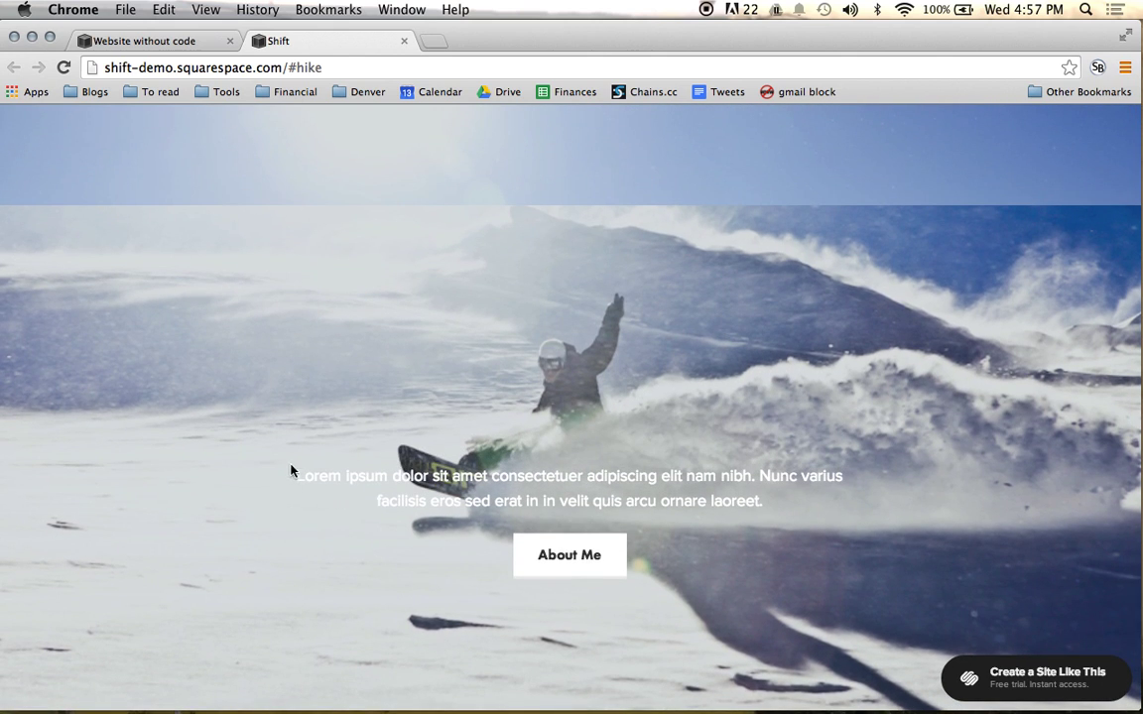
scroll(496, 507, down, 5)
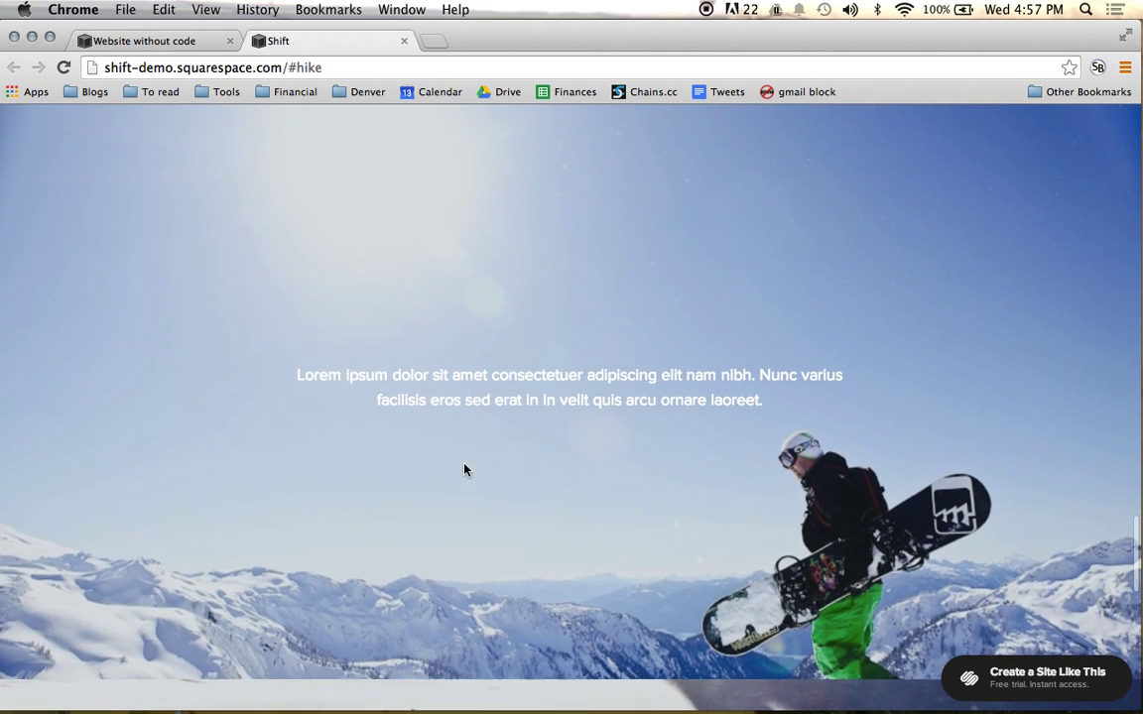
scroll(418, 370, up, 3)
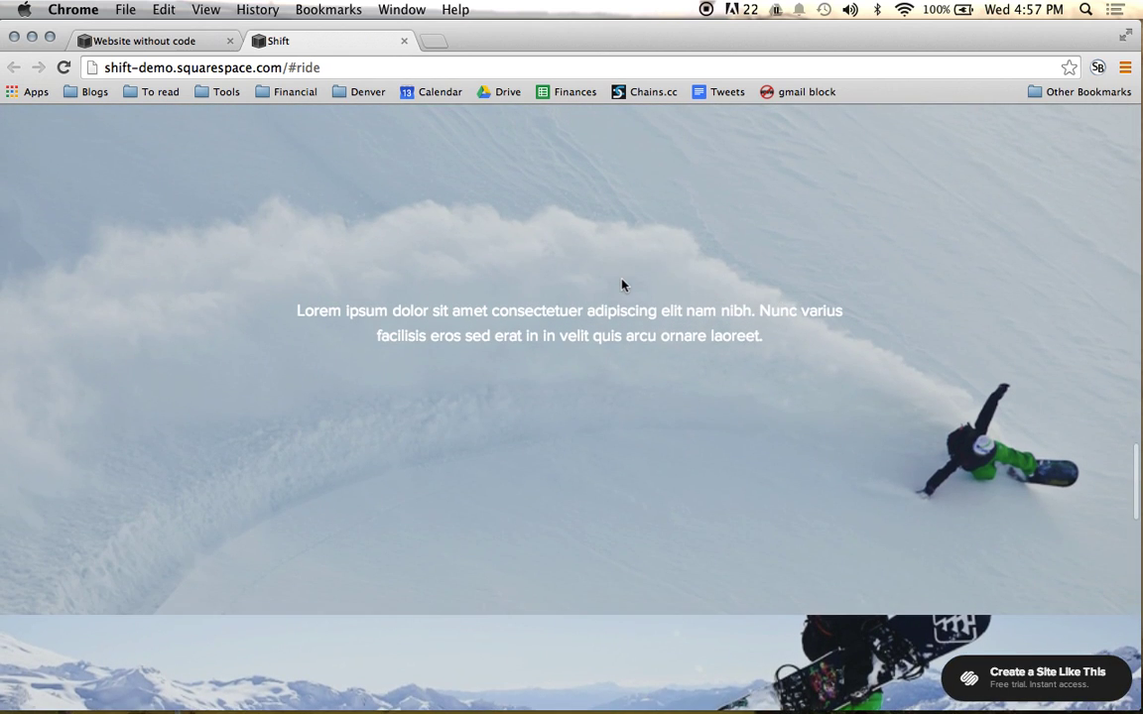
scroll(622, 286, down, 8)
scroll(622, 286, down, 3)
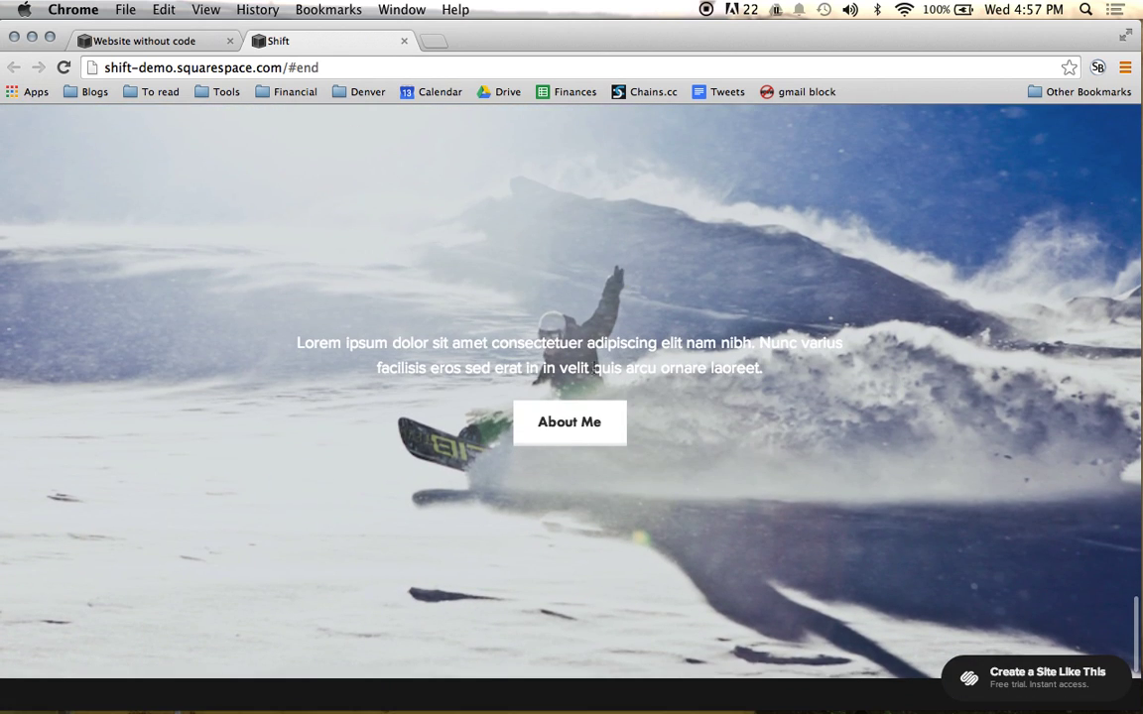
Open the Shift demo's About page, review it from the intro banner to the "Live to Ride" section, and close the demo site.
click(595, 433)
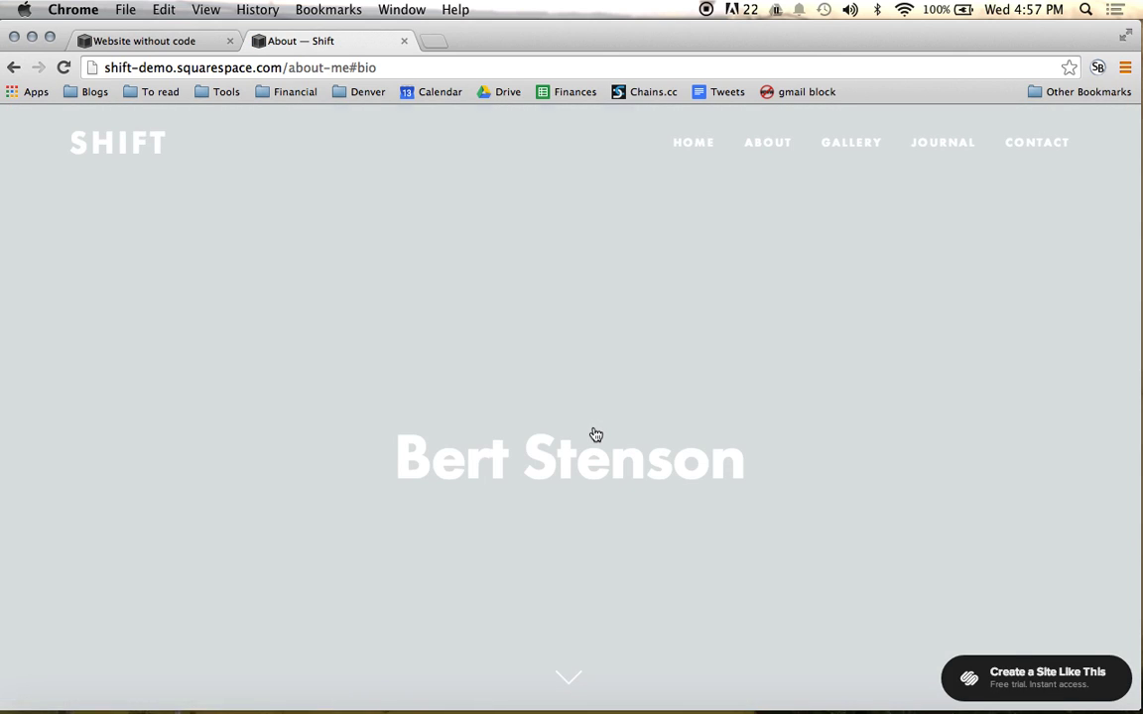
scroll(615, 357, down, 10)
scroll(641, 338, down, 15)
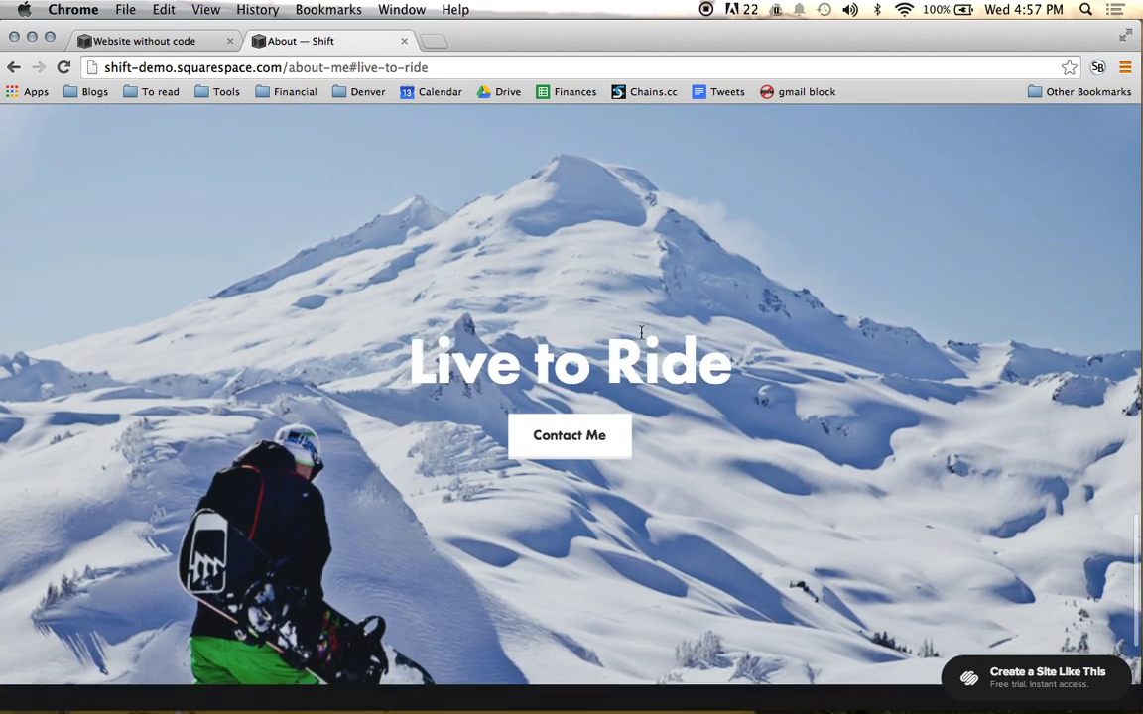
scroll(571, 397, up, 10)
scroll(496, 456, up, 5)
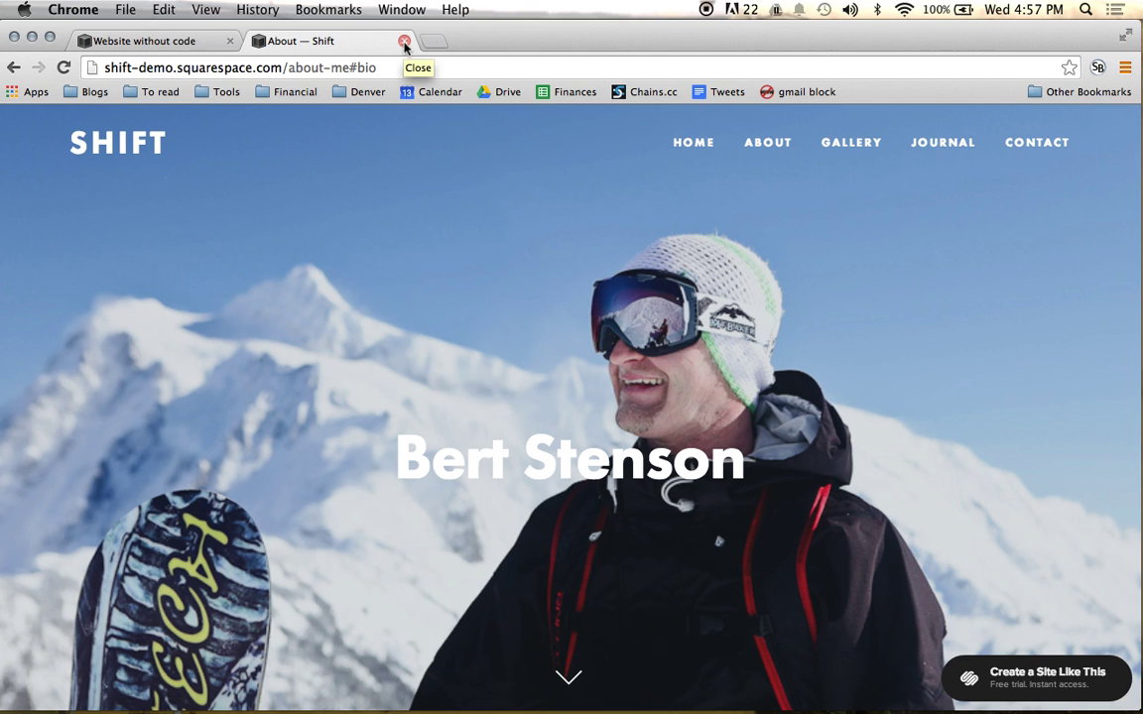
click(404, 42)
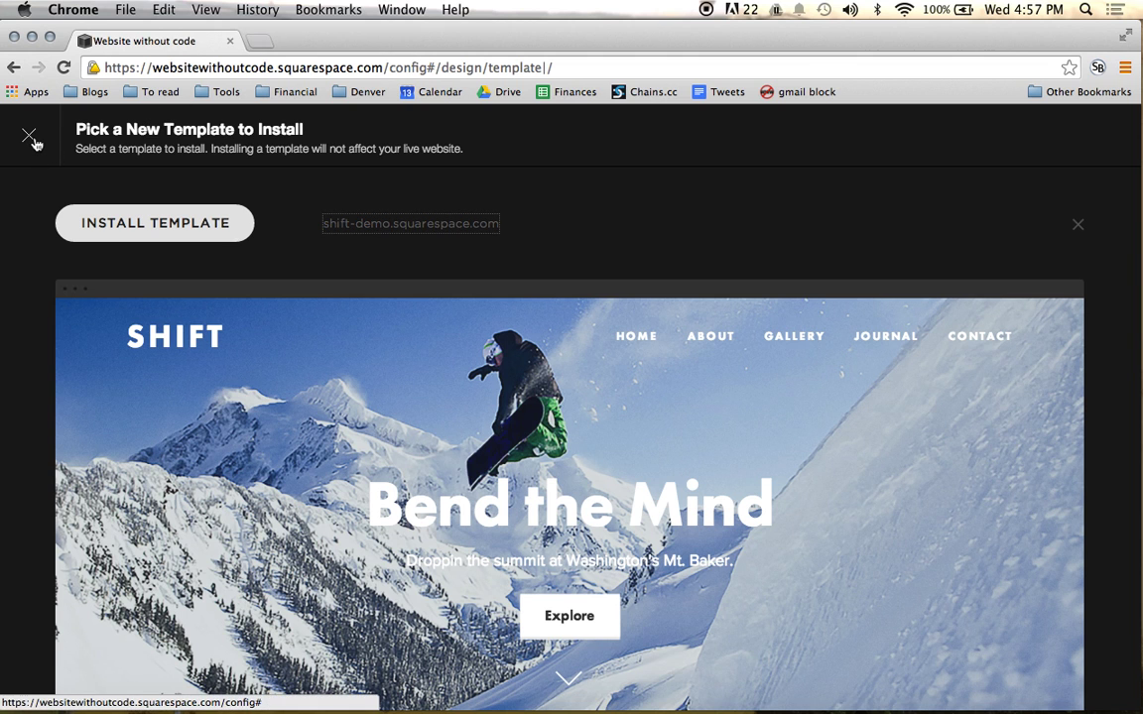
Leave Shift's preview, reopen the gallery of installable templates and view the Horizon template's details.
click(31, 139)
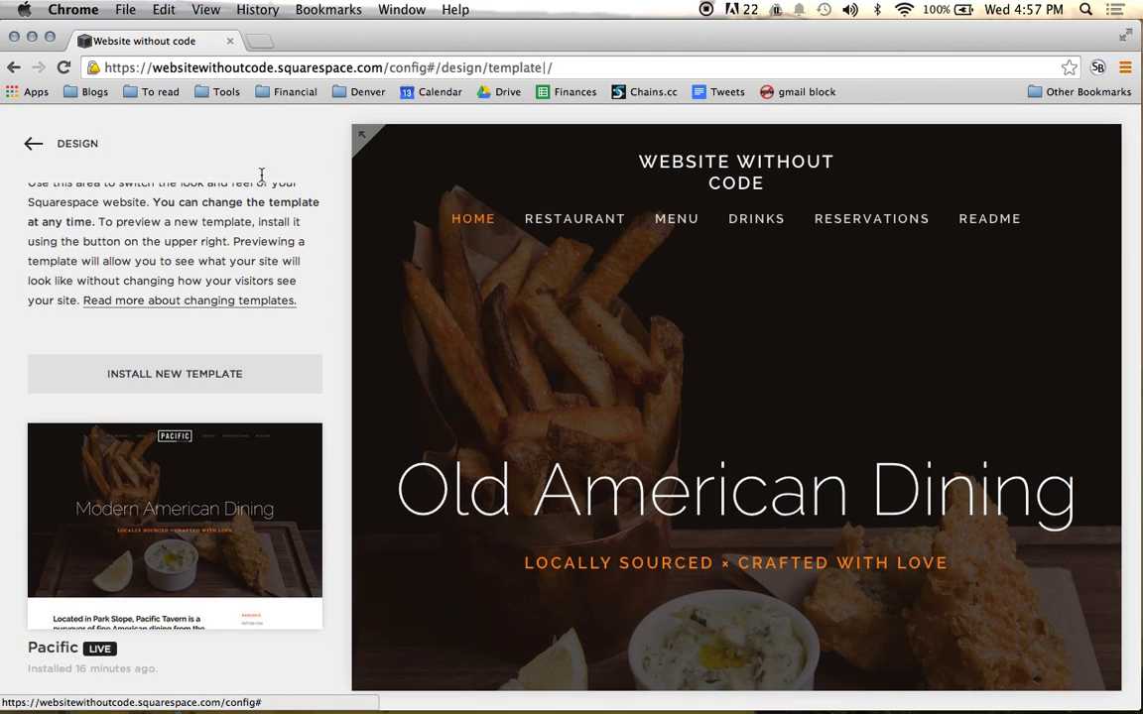
click(210, 387)
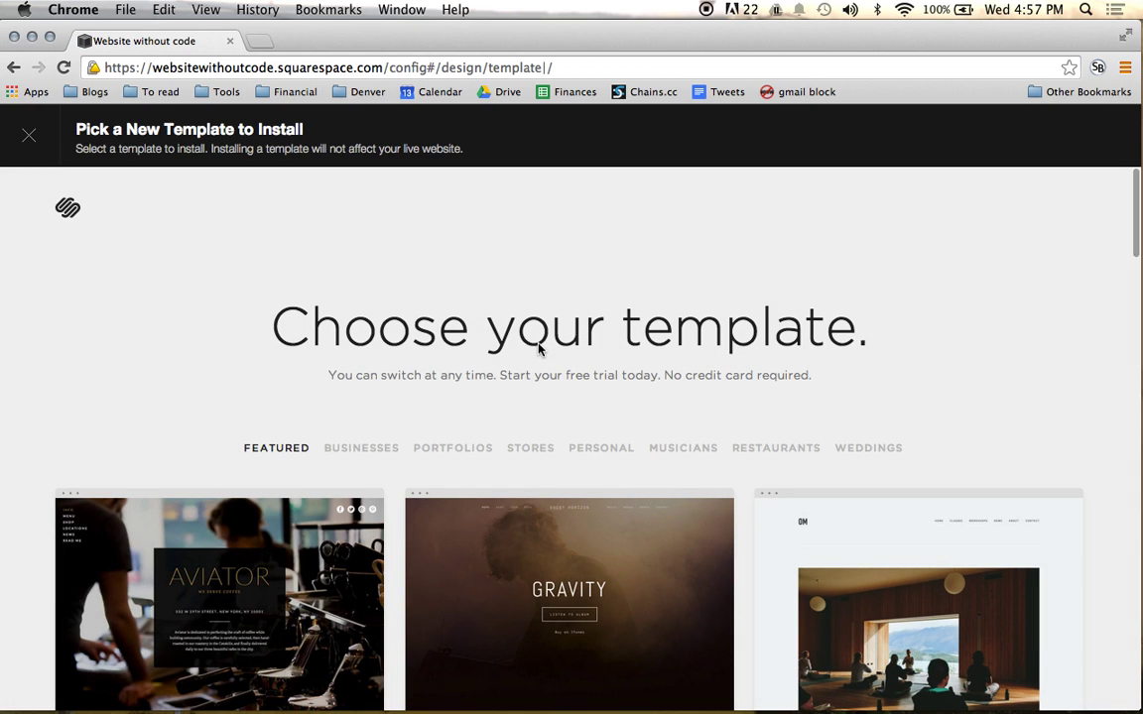
scroll(538, 347, down, 3)
mouse_move(706, 388)
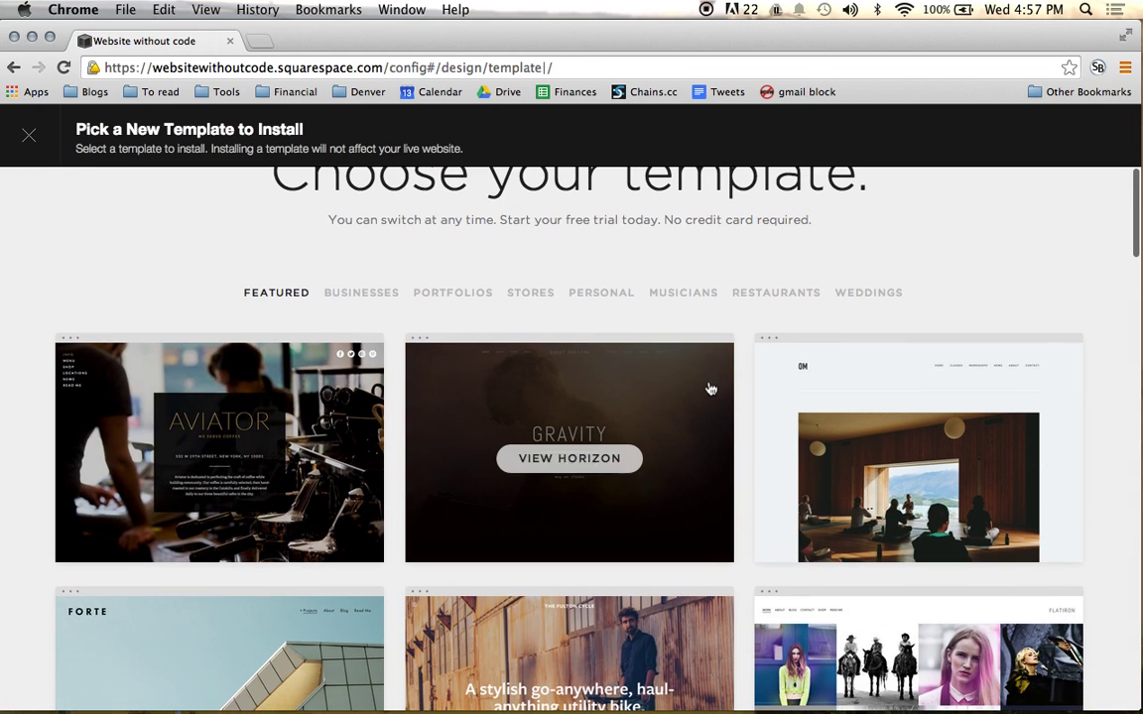
click(586, 469)
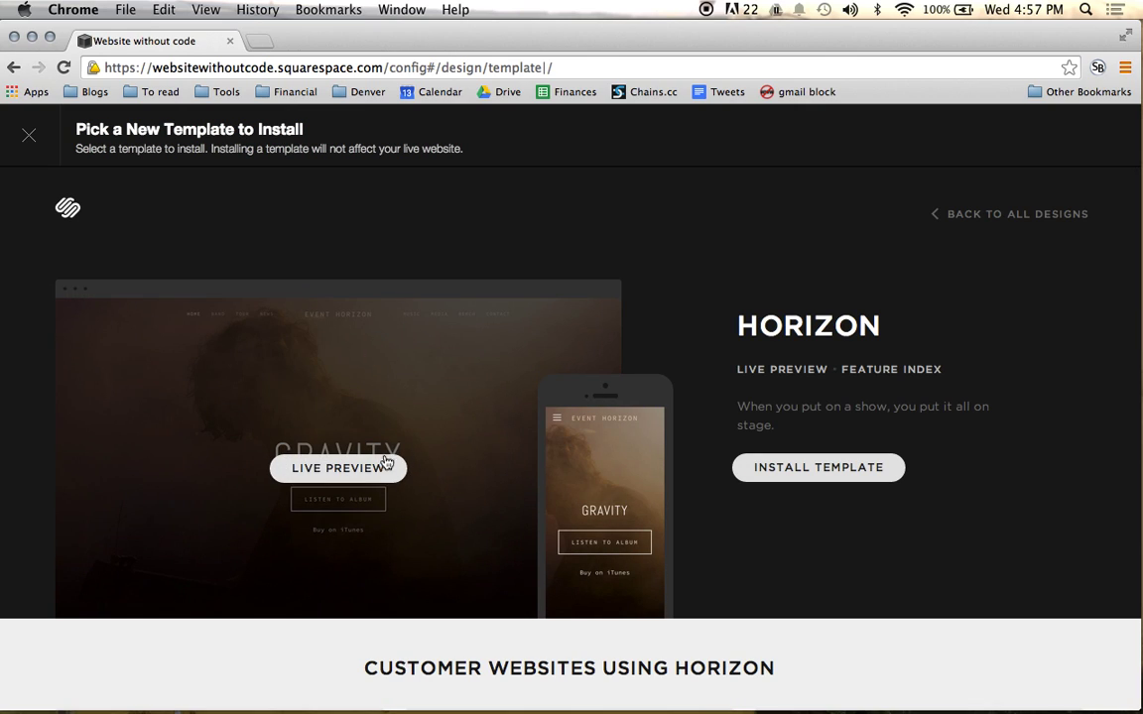
Examine the example customer websites built with the Horizon template.
scroll(368, 479, down, 5)
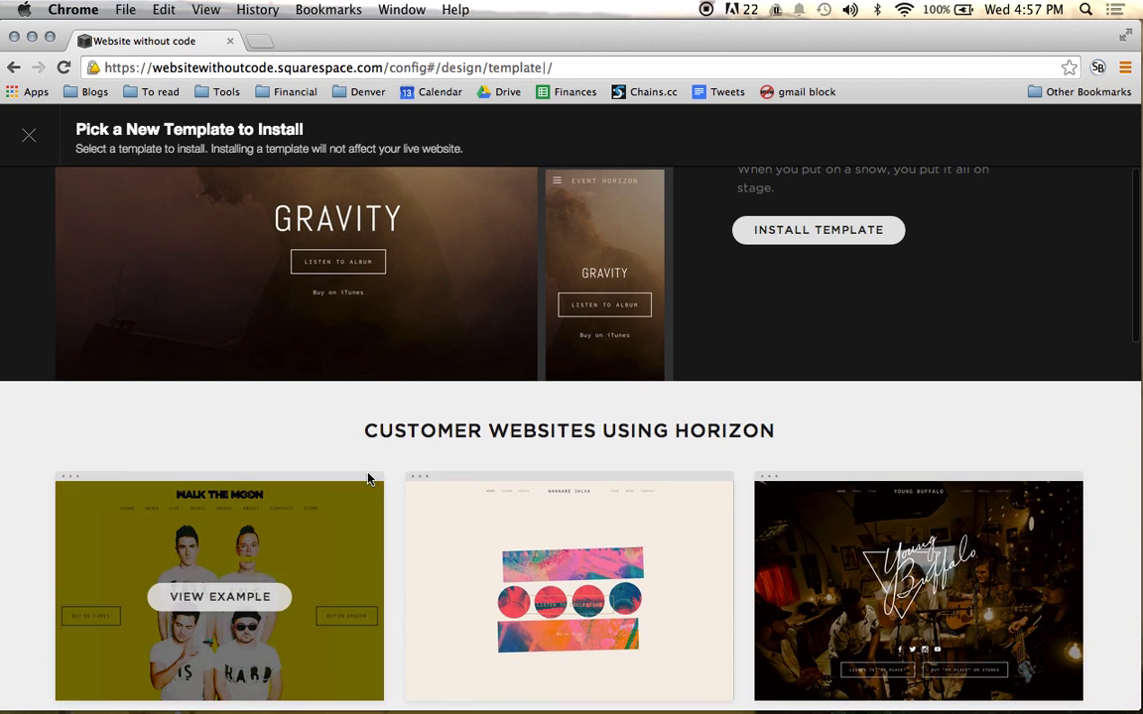
scroll(387, 440, down, 7)
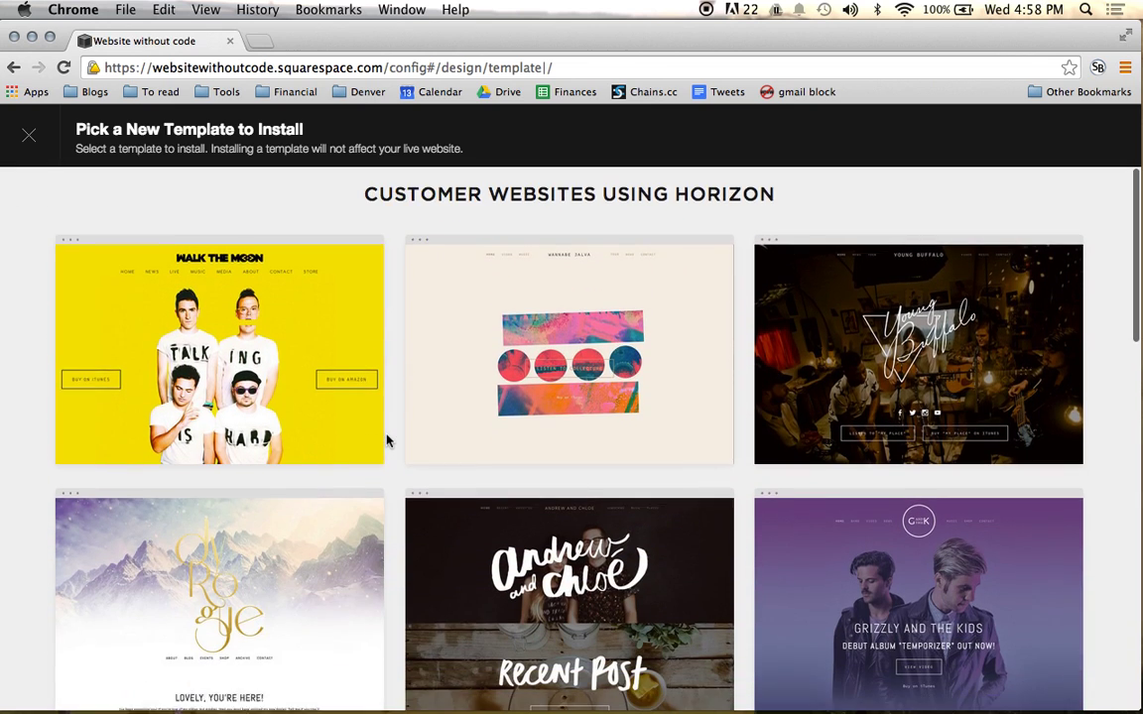
scroll(387, 441, down, 9)
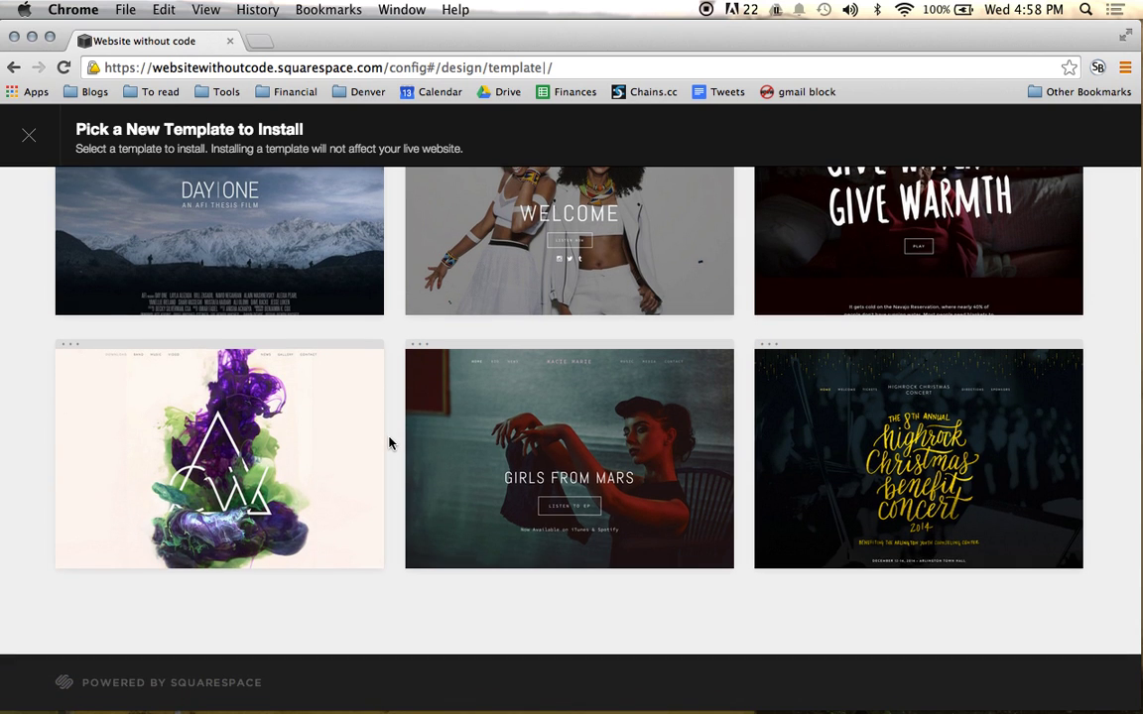
scroll(387, 441, up, 6)
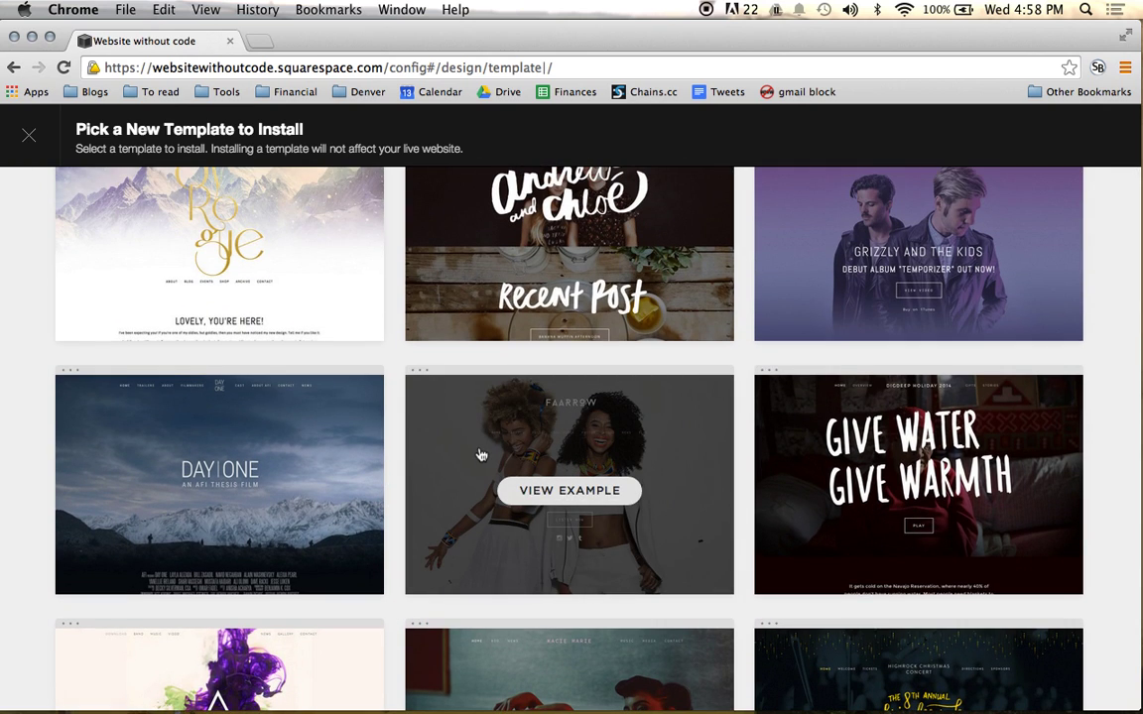
scroll(402, 449, up, 4)
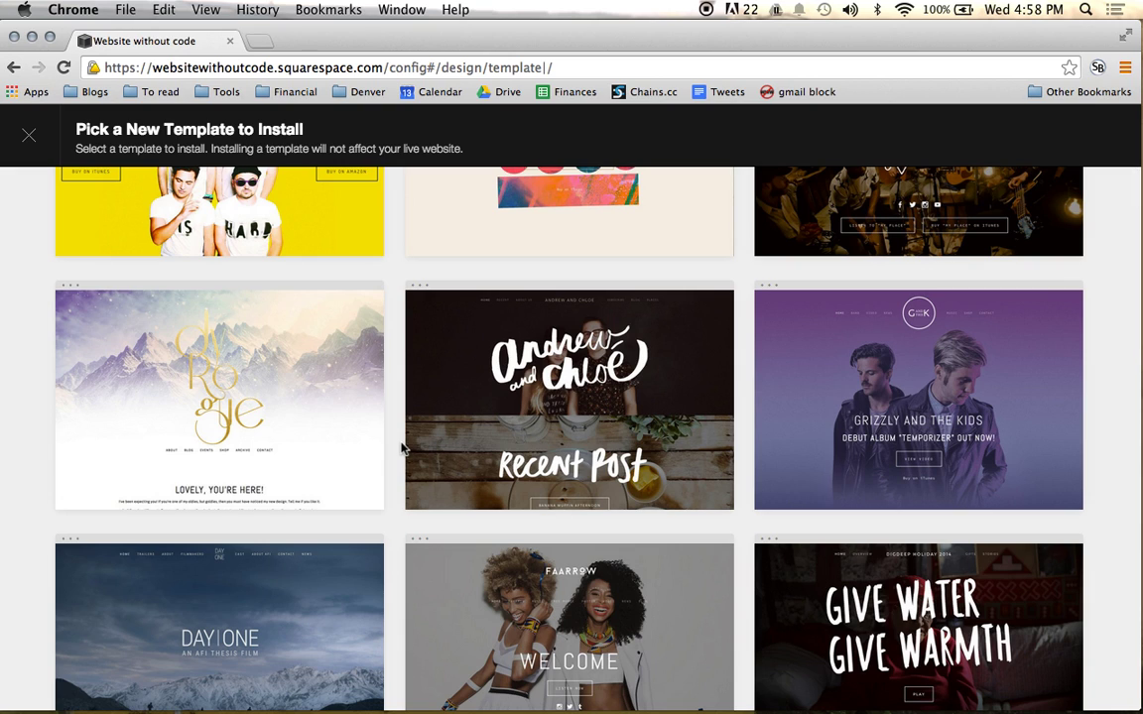
scroll(402, 450, up, 6)
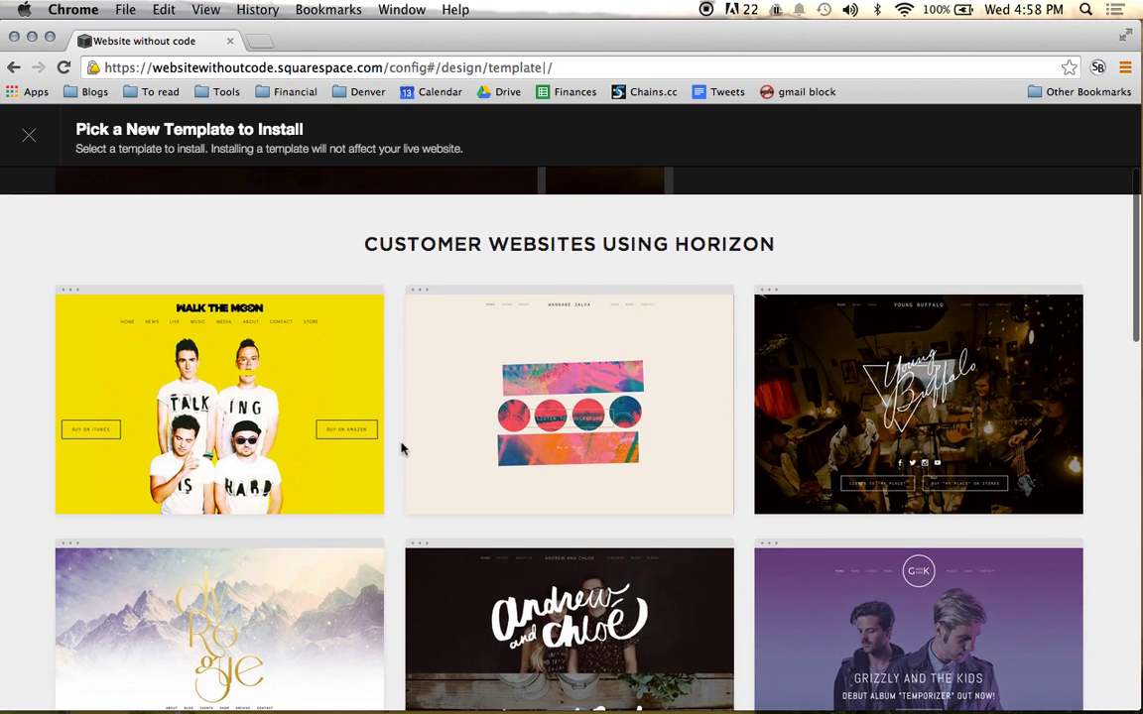
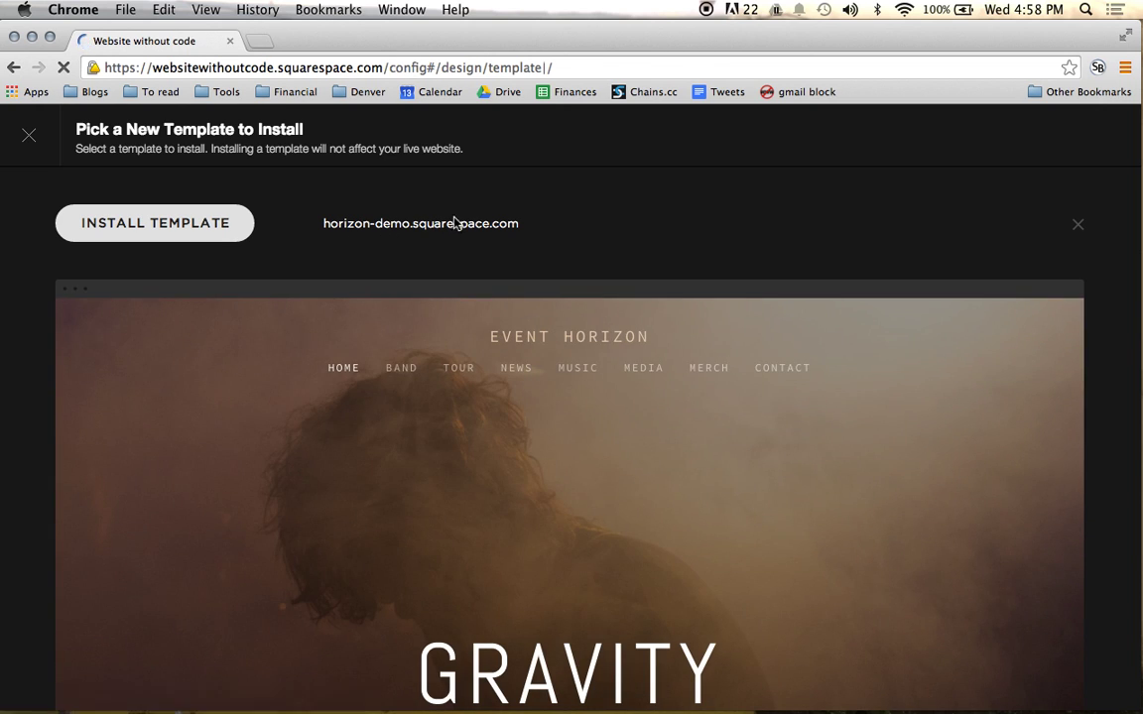
Bring up Horizon's full demo site, horizon-demo.squarespace.com, and examine its "Gravity" banner and the band section.
click(442, 223)
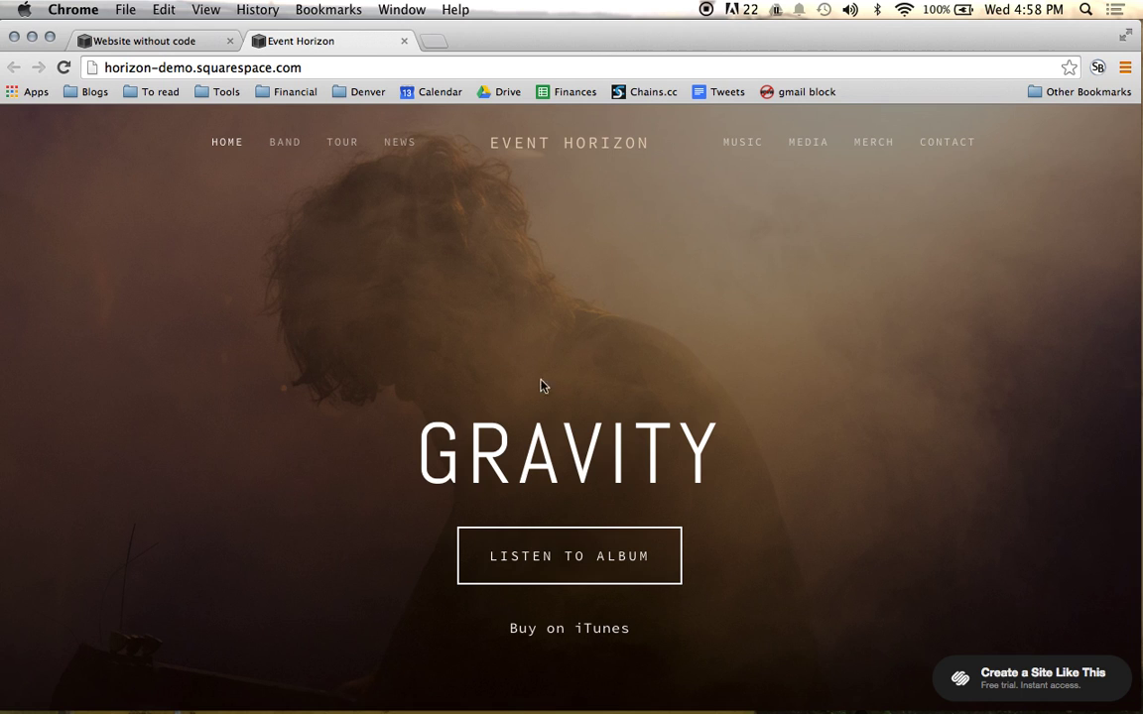
scroll(468, 402, down, 3)
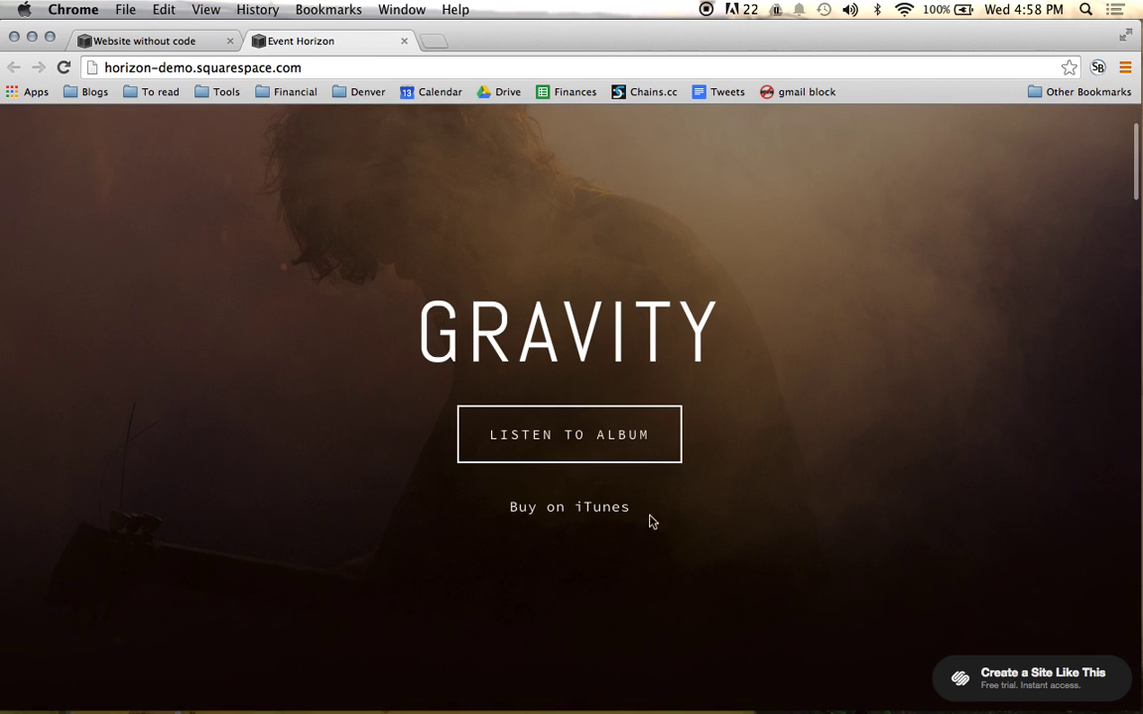
scroll(449, 285, down, 5)
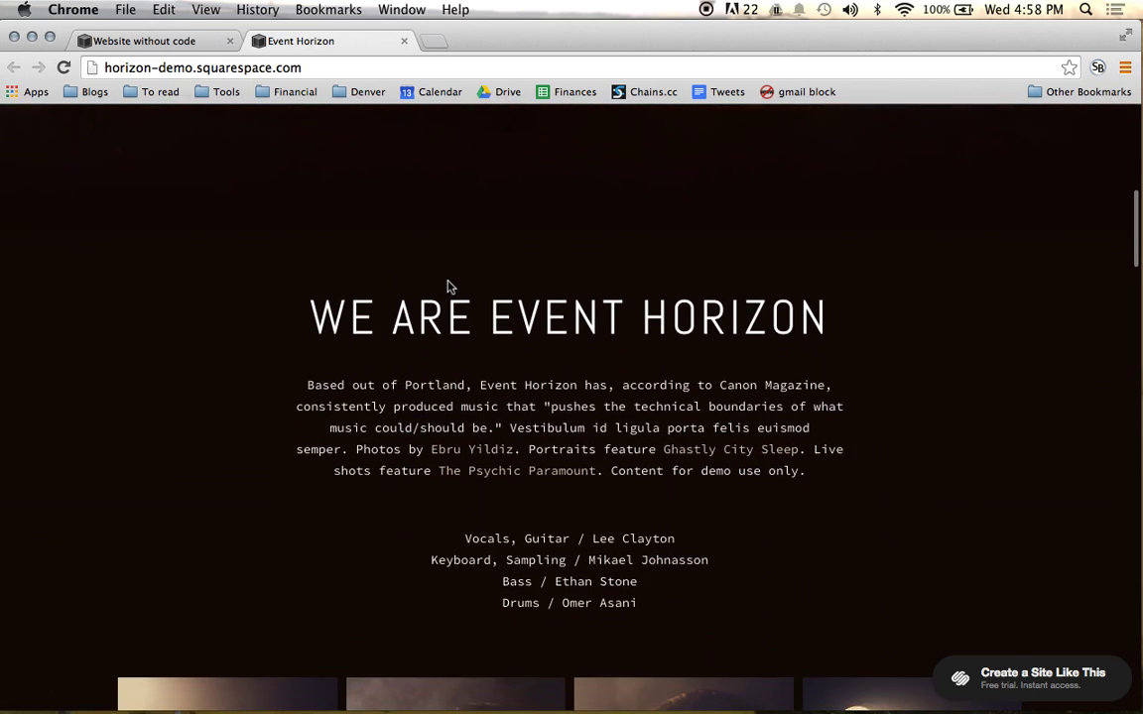
scroll(449, 286, down, 3)
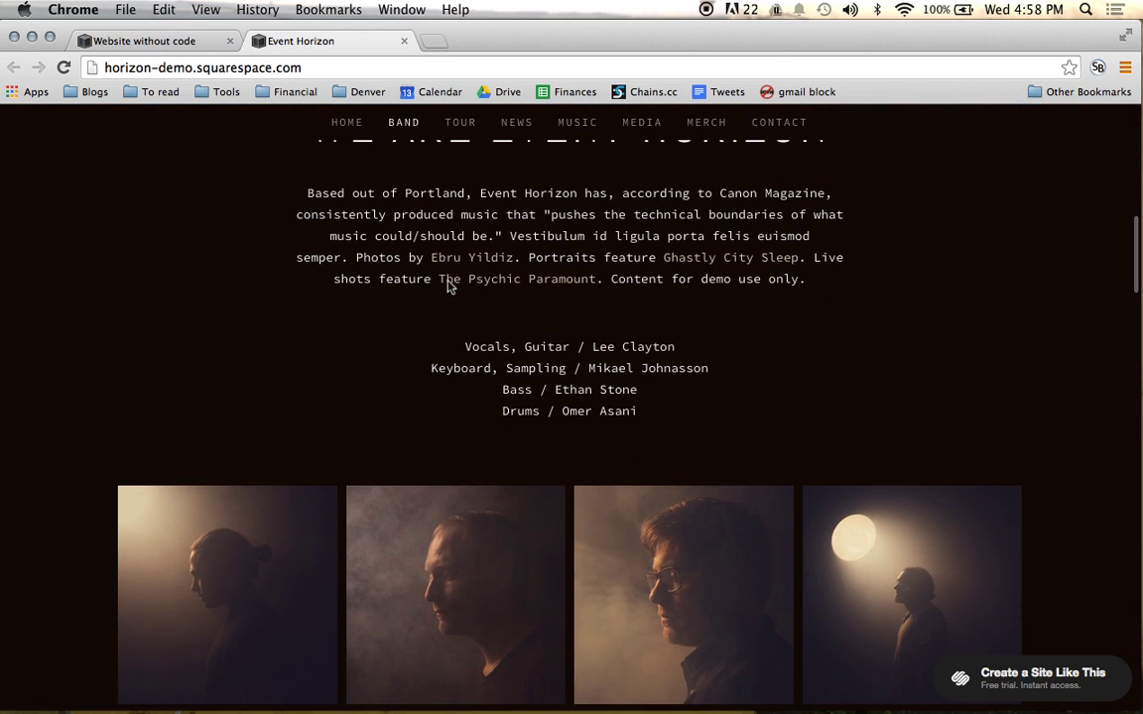
scroll(450, 285, down, 2)
scroll(450, 288, up, 3)
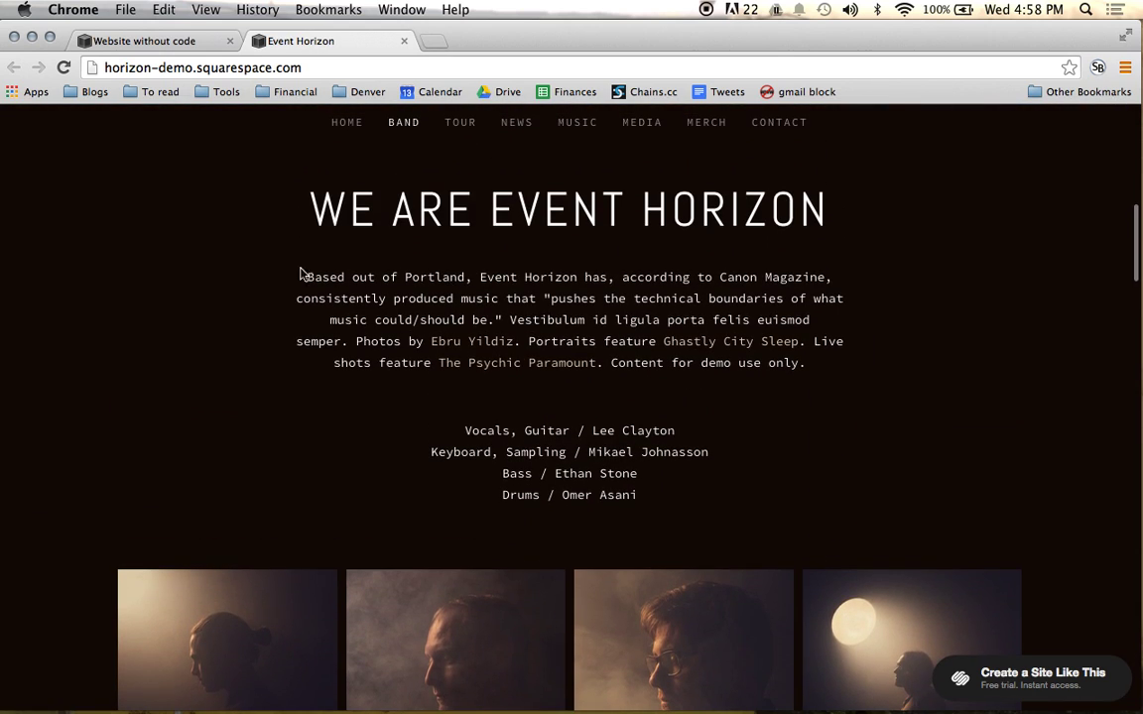
Examine the band portraits and the "Gravity Tour" section with its list of shows on the Horizon demo.
scroll(241, 267, down, 10)
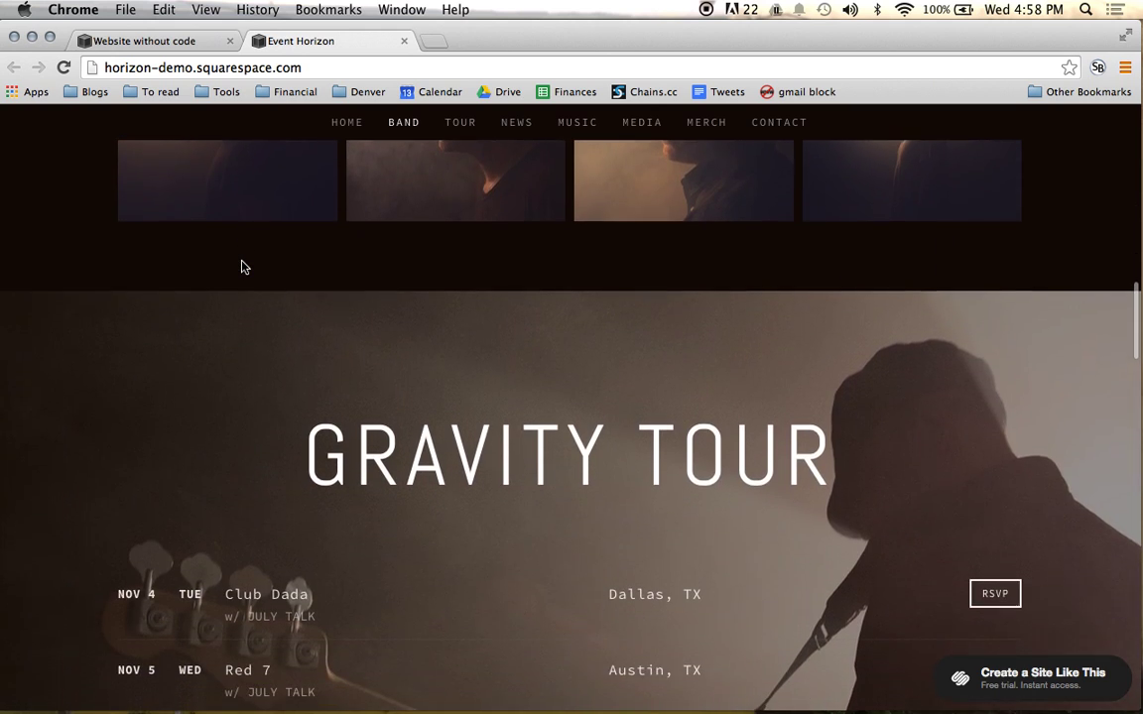
scroll(433, 362, down, 3)
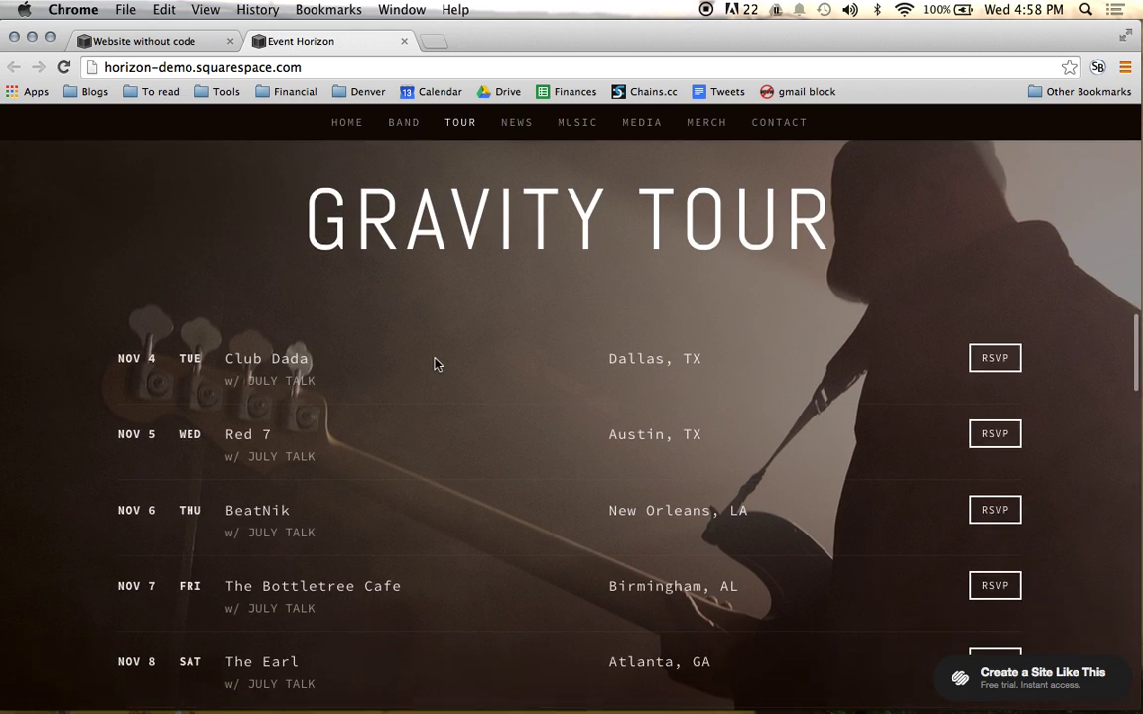
scroll(434, 365, down, 10)
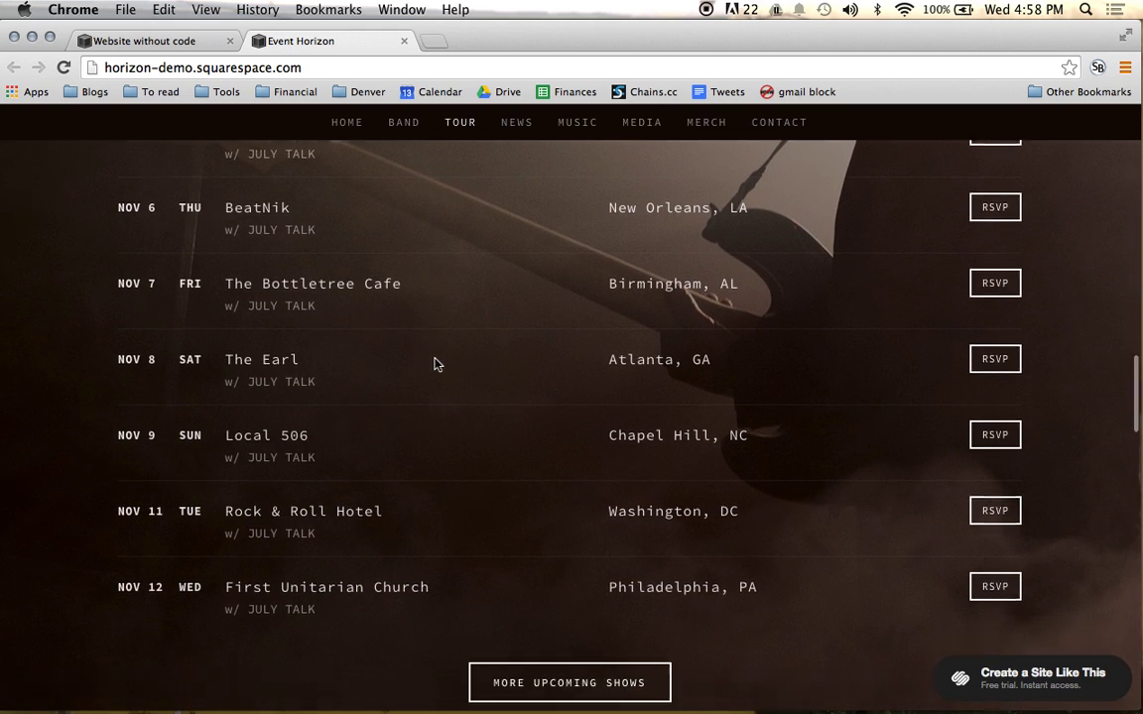
scroll(434, 364, down, 3)
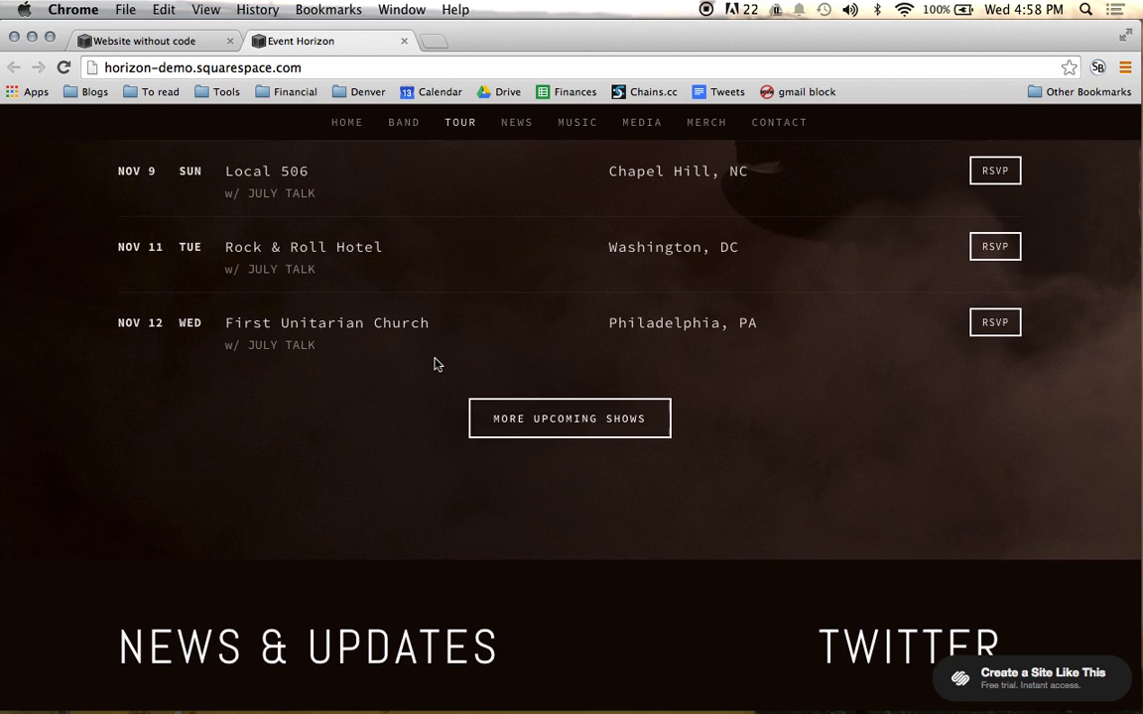
scroll(433, 364, up, 6)
scroll(433, 364, up, 10)
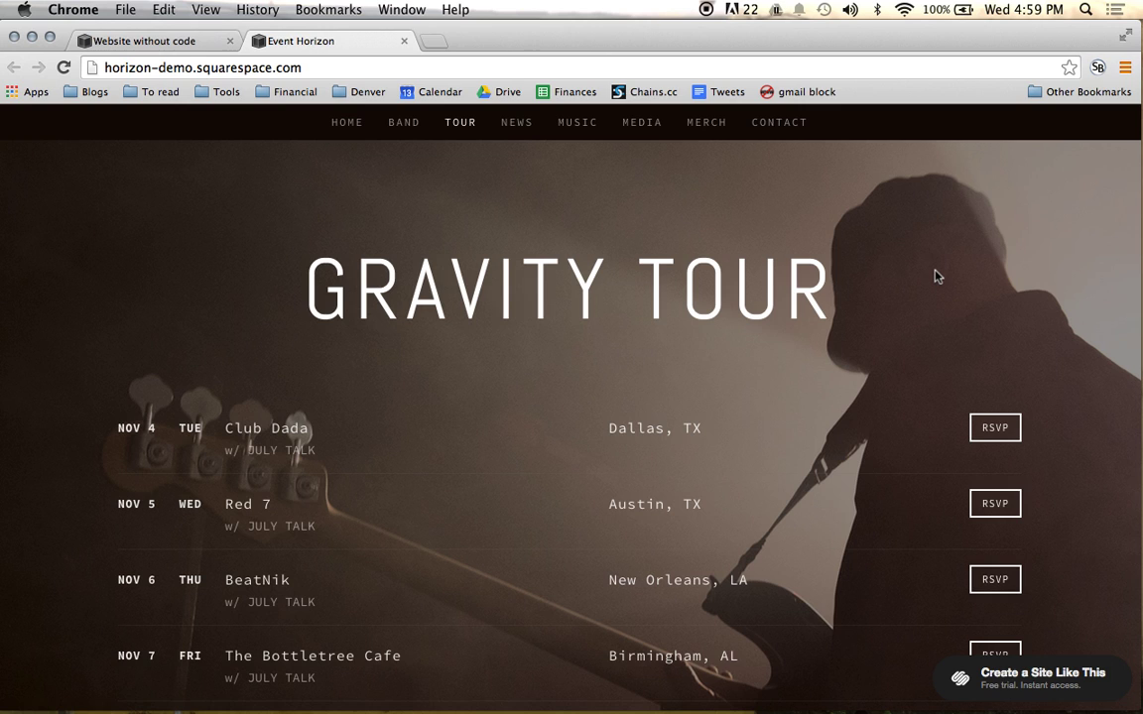
Review the Horizon demo from the tour dates through the news, Twitter and music sections to the footer.
scroll(936, 276, down, 10)
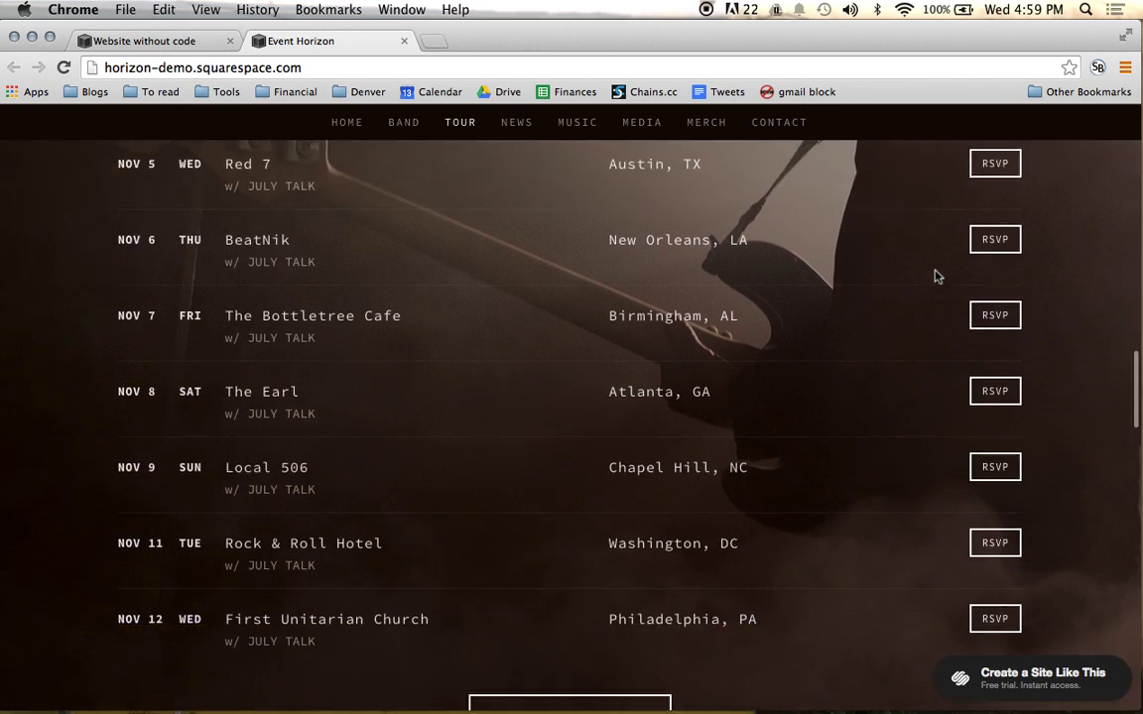
scroll(936, 276, down, 5)
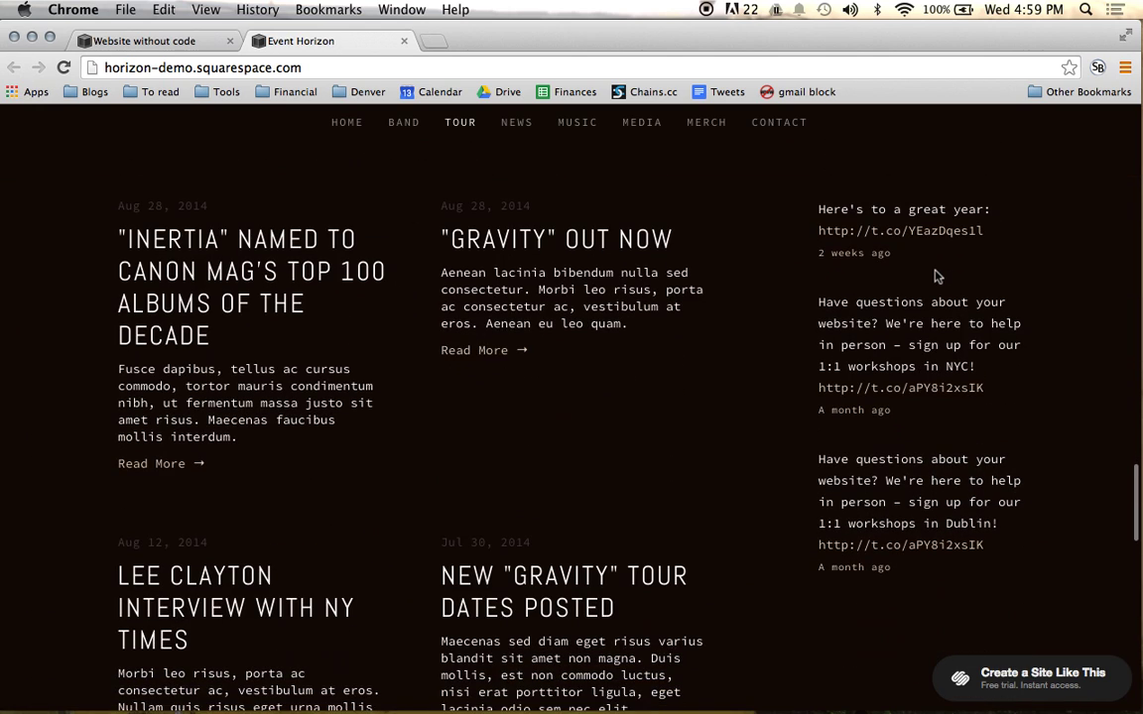
scroll(936, 275, down, 8)
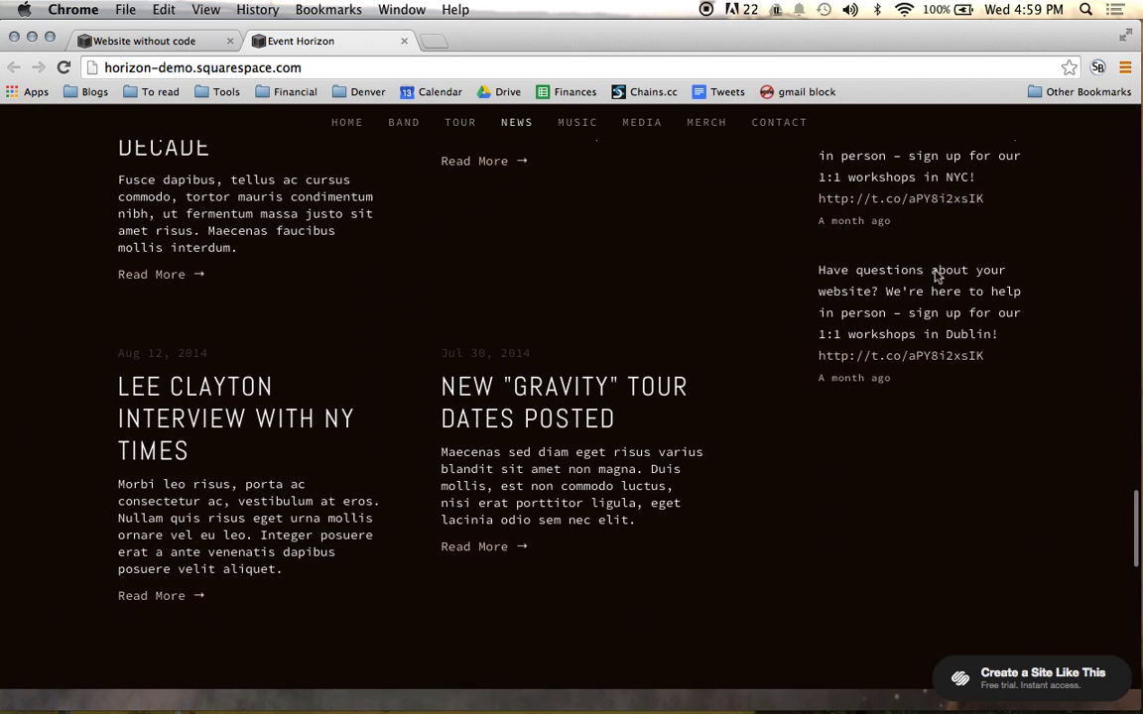
scroll(936, 276, down, 2)
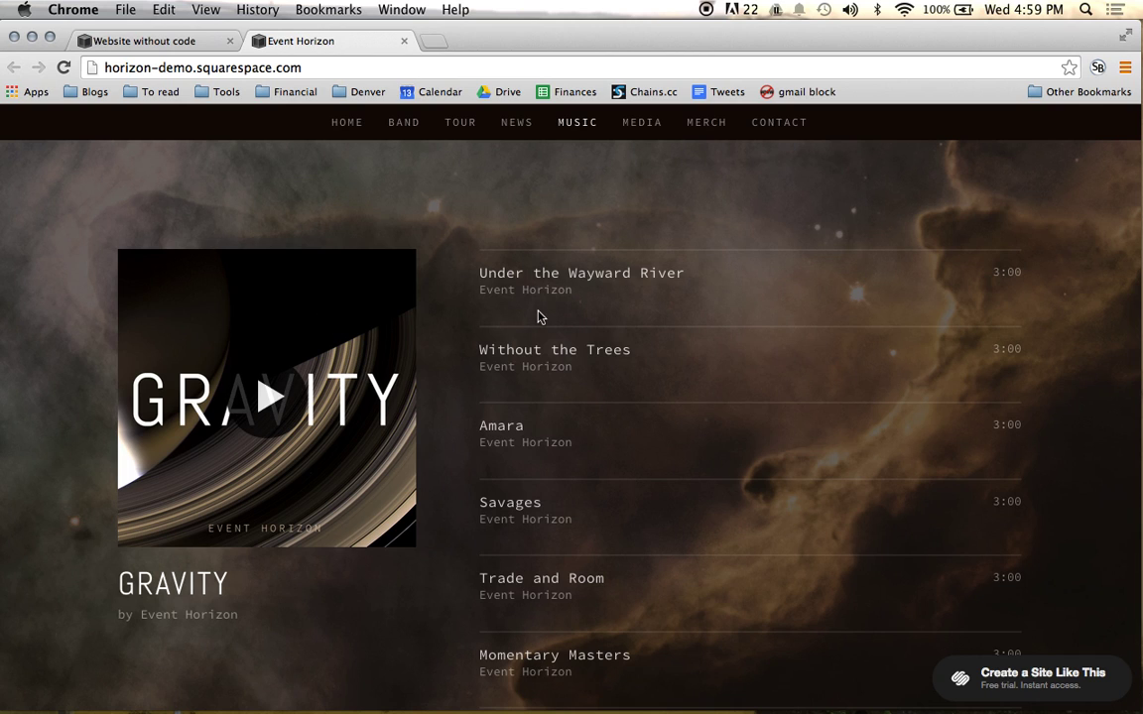
scroll(447, 322, down, 1)
scroll(723, 416, down, 5)
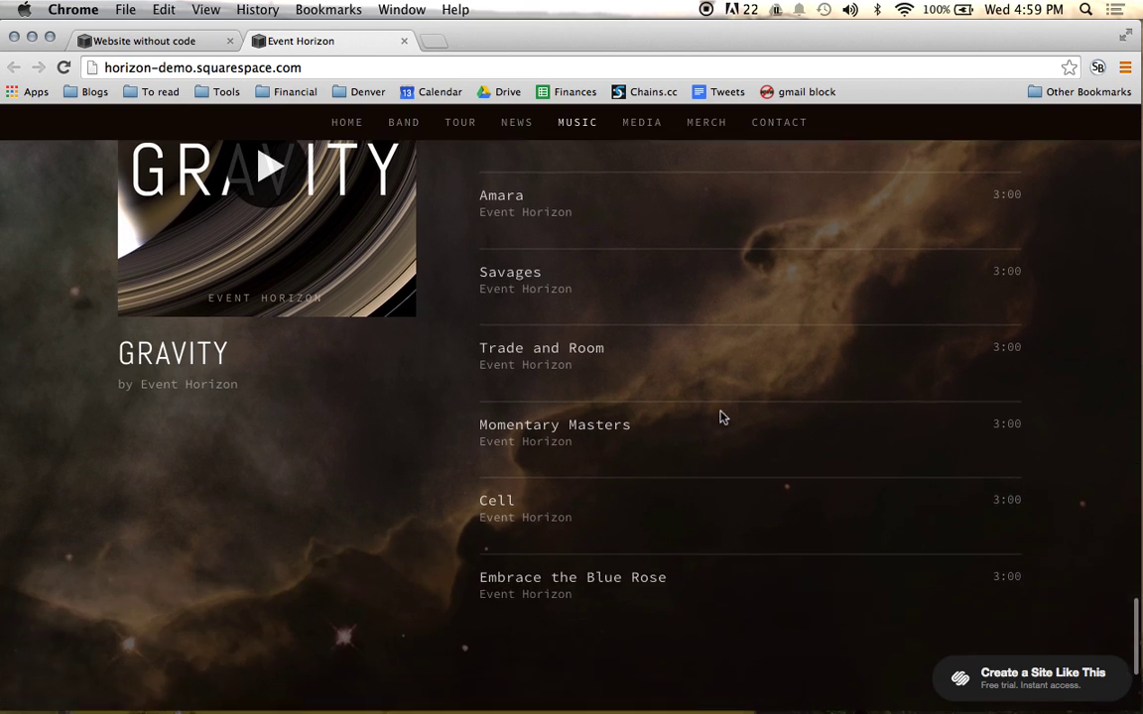
scroll(722, 416, up, 5)
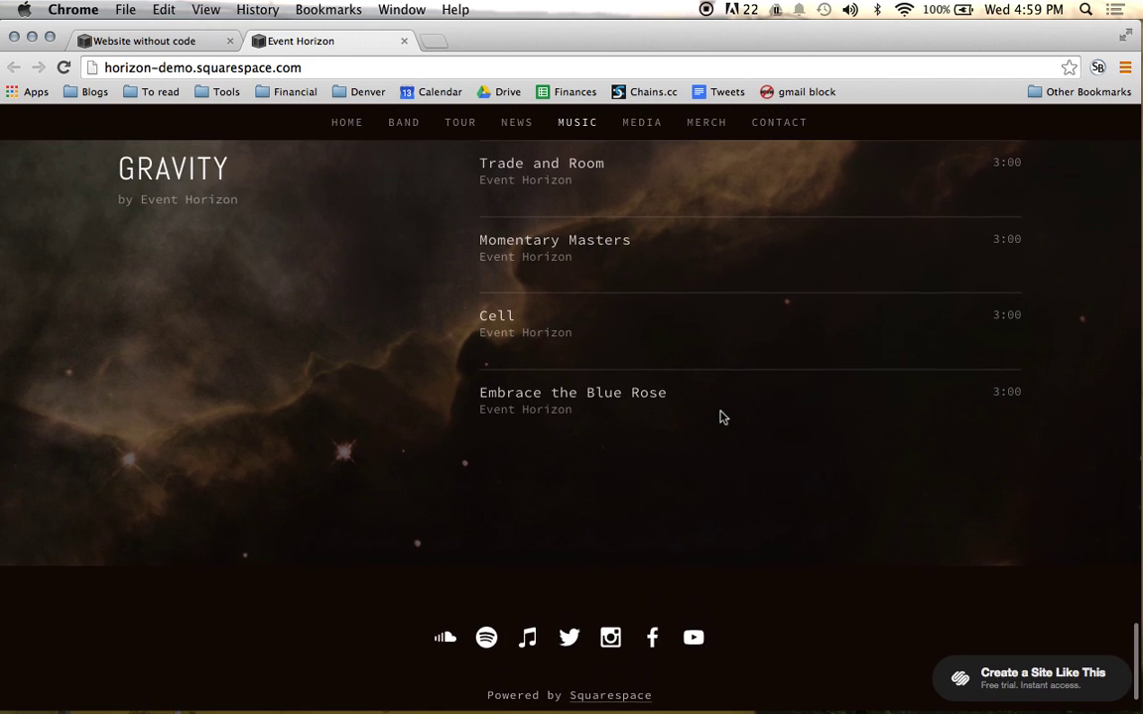
Return to the Horizon demo's opening banner, close the demo site and exit the template picker without installing a template.
scroll(722, 417, up, 20)
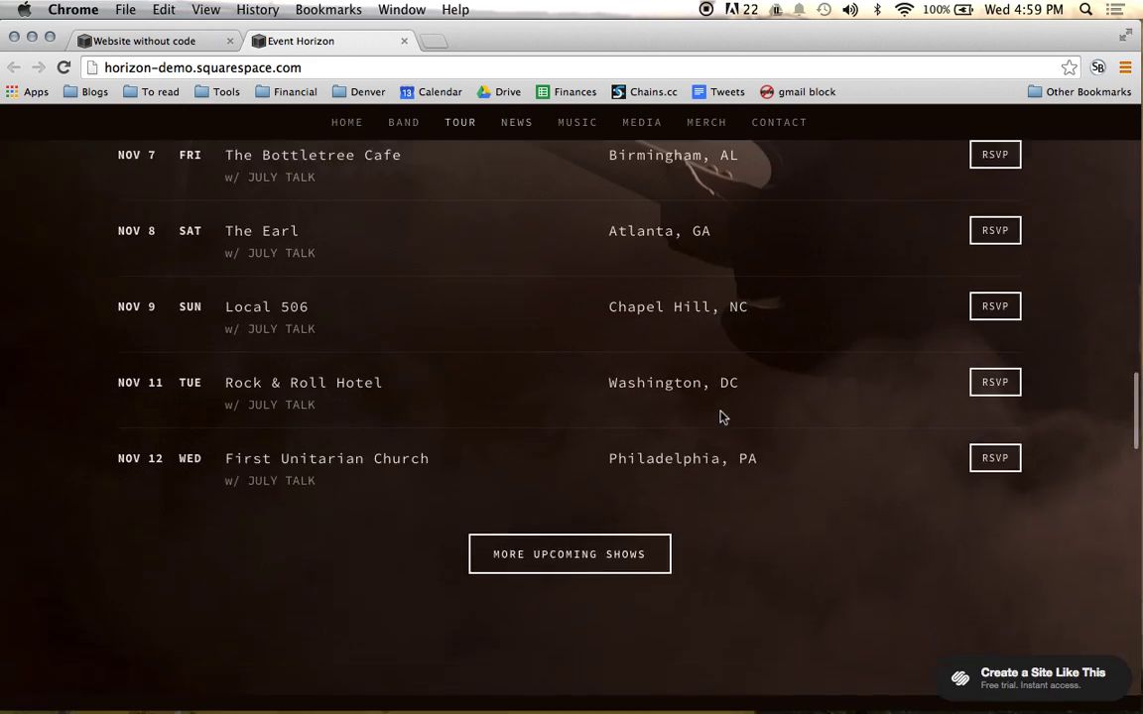
scroll(722, 415, up, 8)
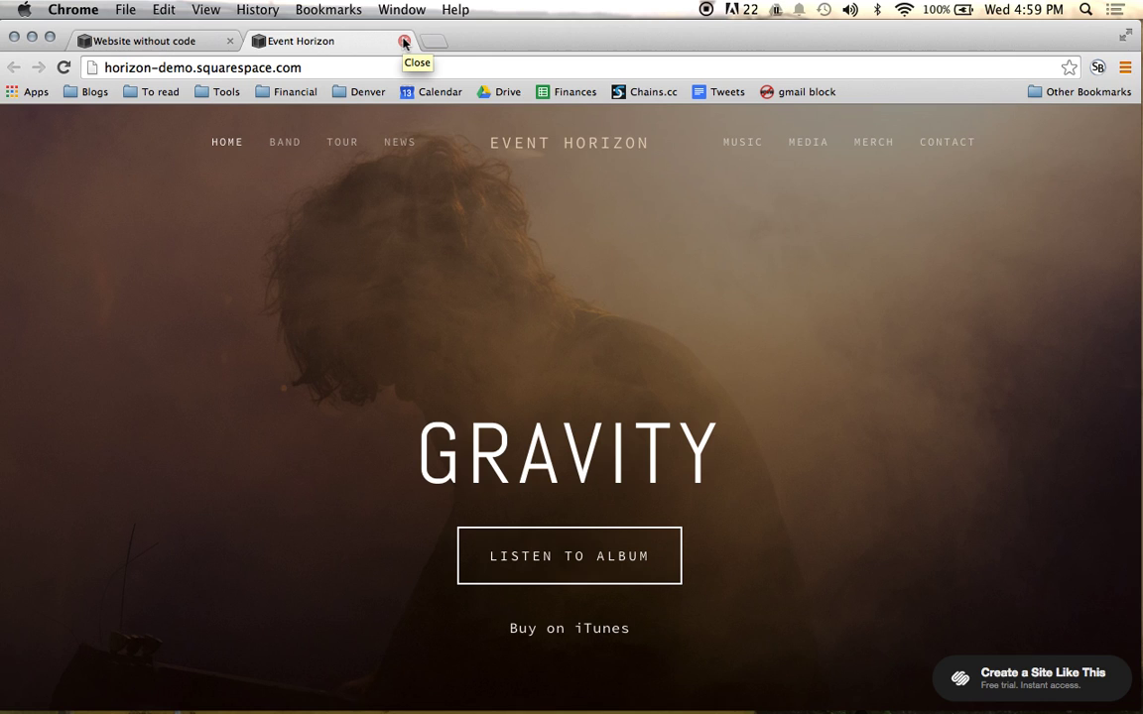
click(404, 41)
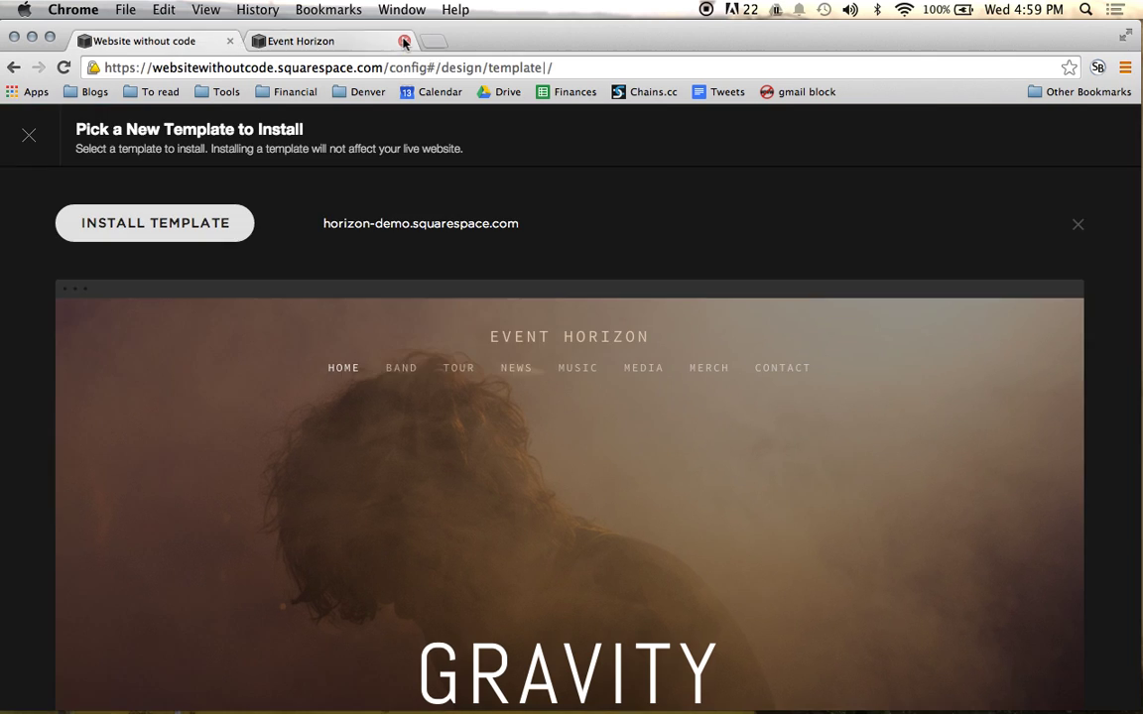
click(31, 132)
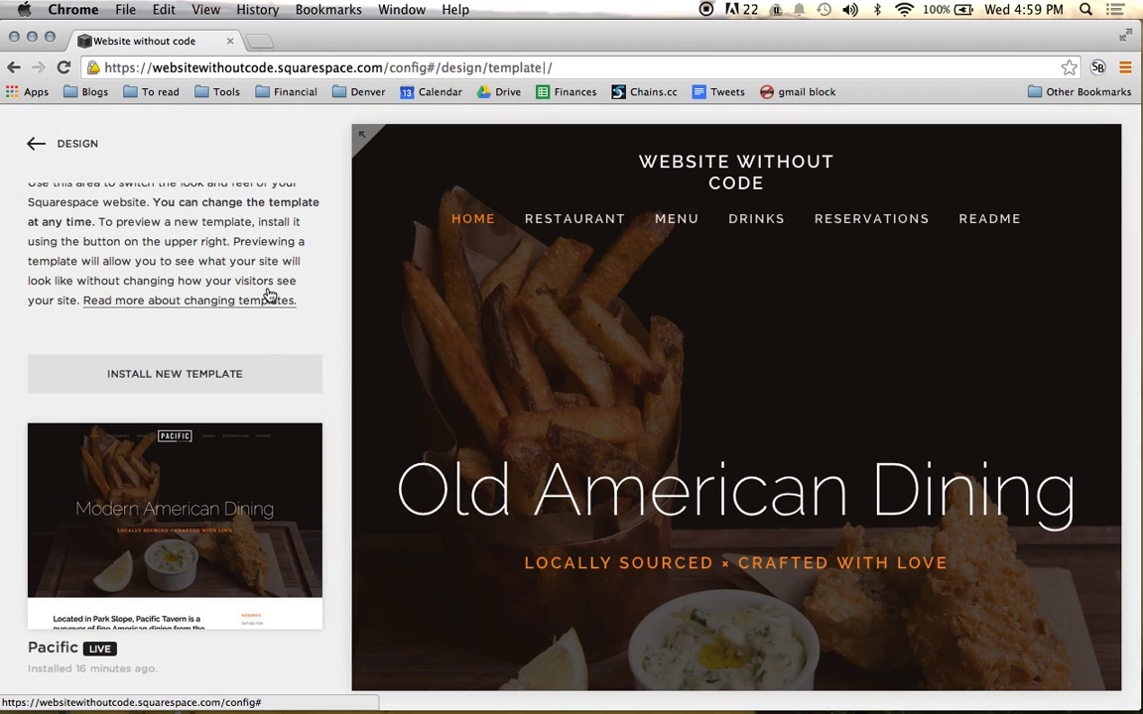
Bring up the template gallery again and browse the featured designs from Adversary through the Native, Wells and Five row.
click(243, 374)
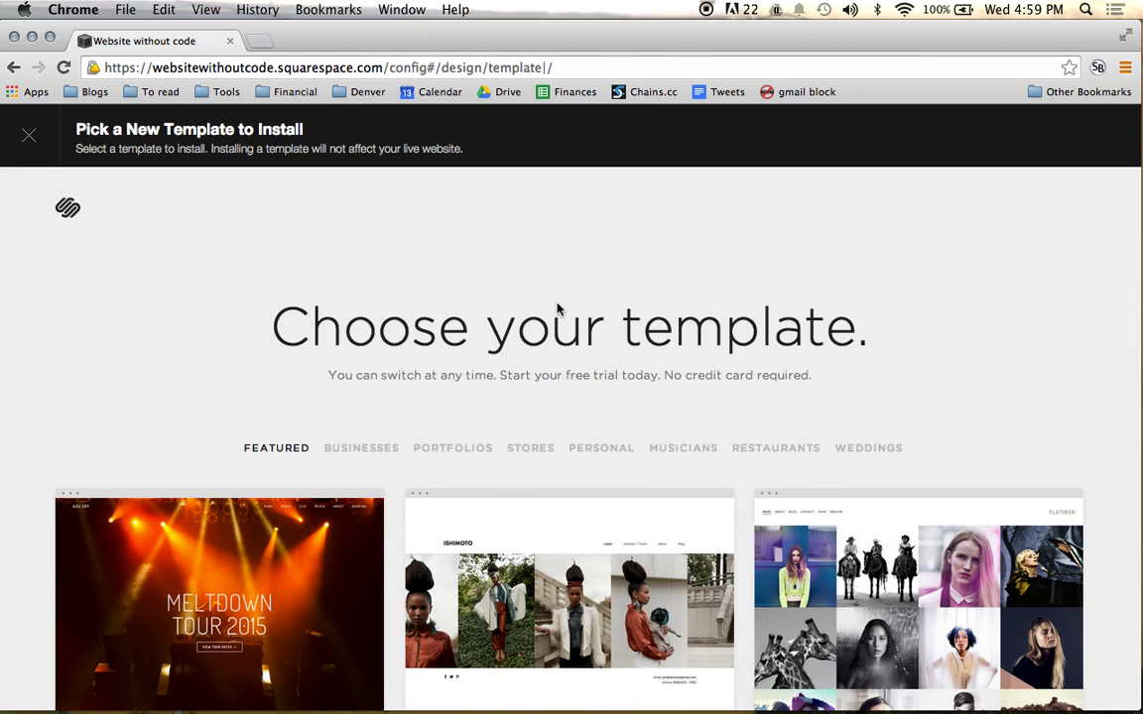
scroll(555, 307, down, 3)
mouse_move(311, 485)
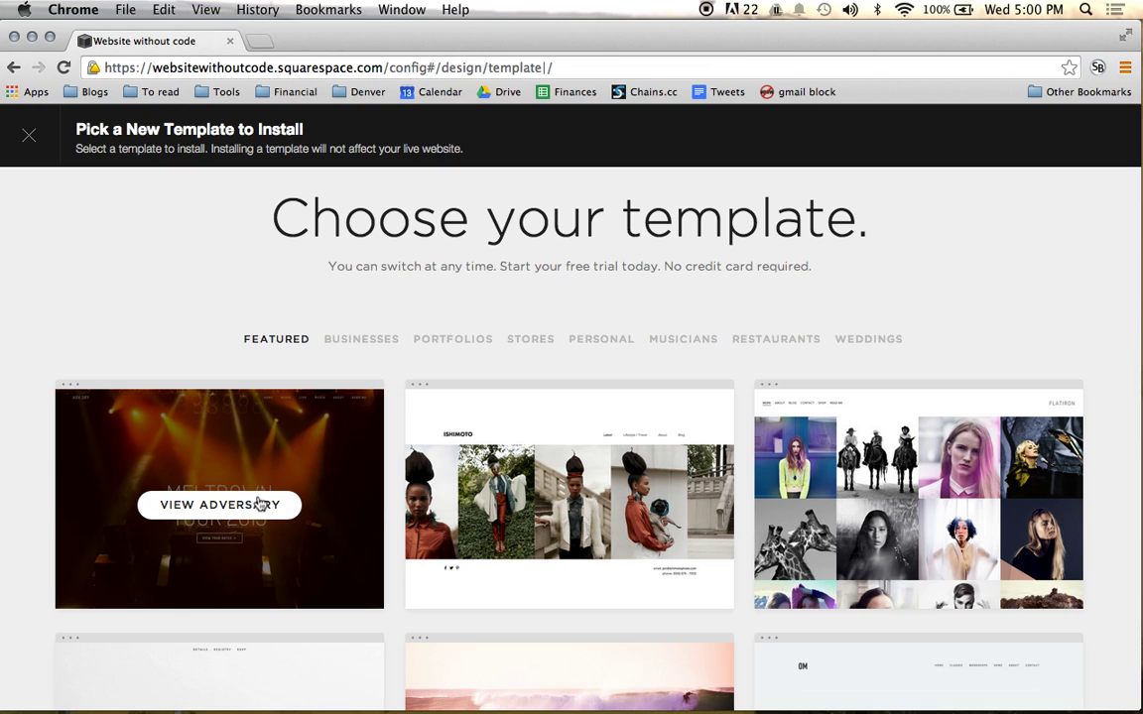
scroll(260, 505, down, 1)
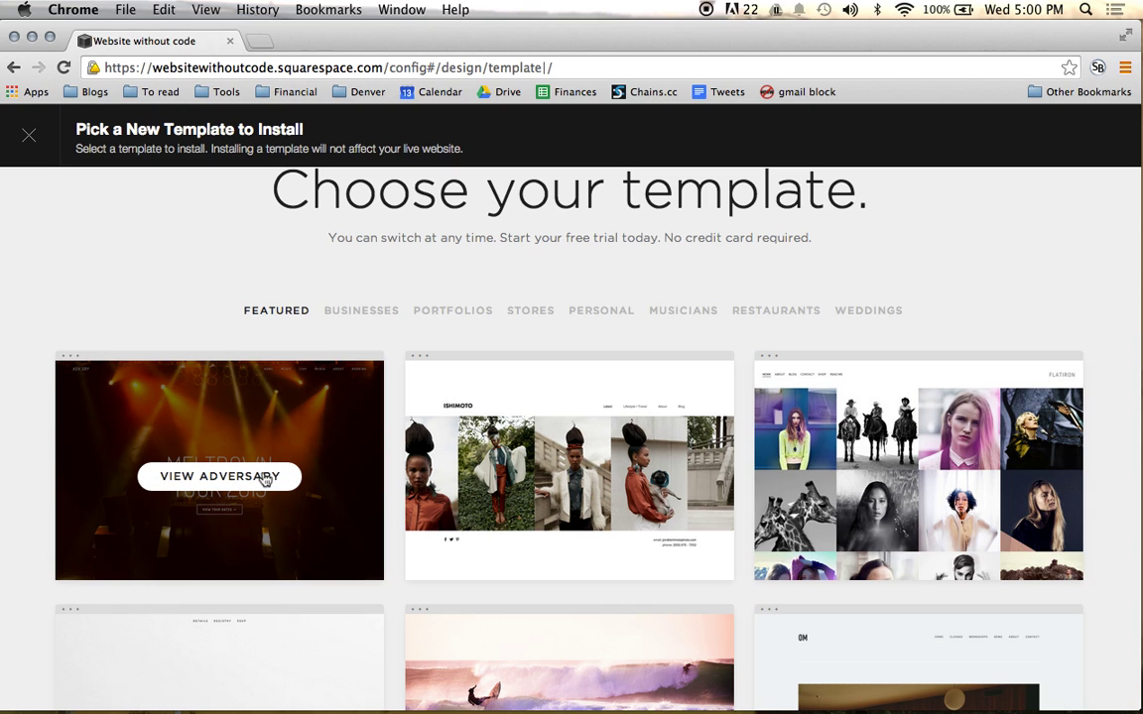
scroll(262, 480, down, 1)
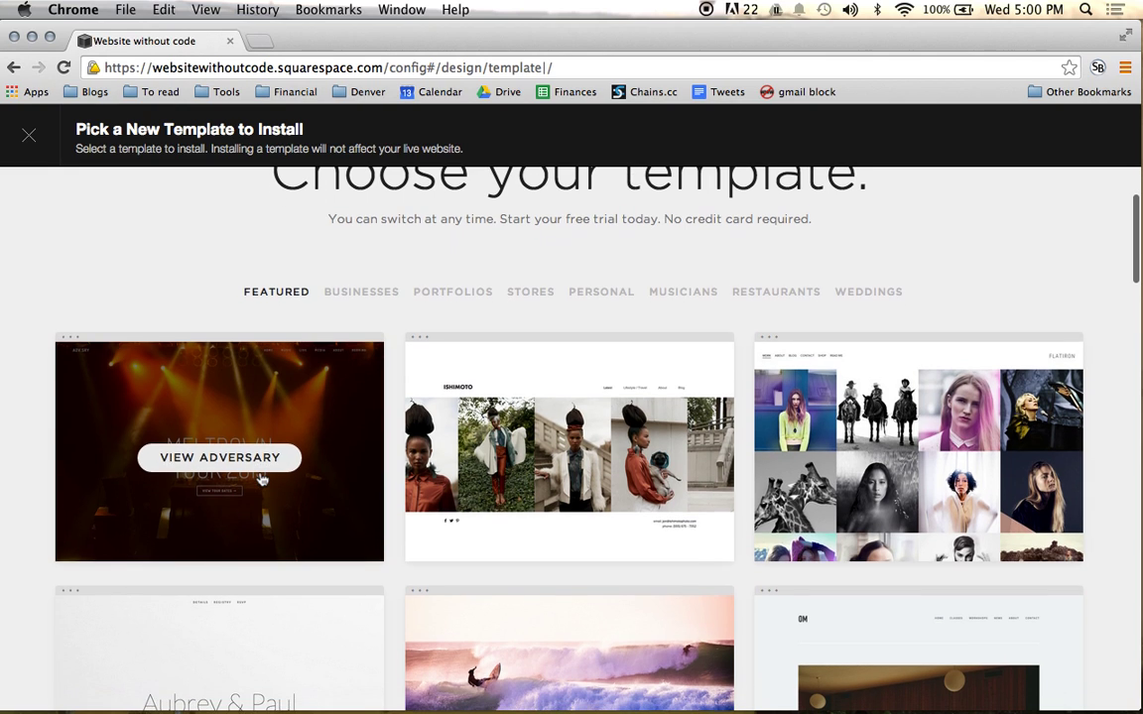
scroll(262, 480, down, 5)
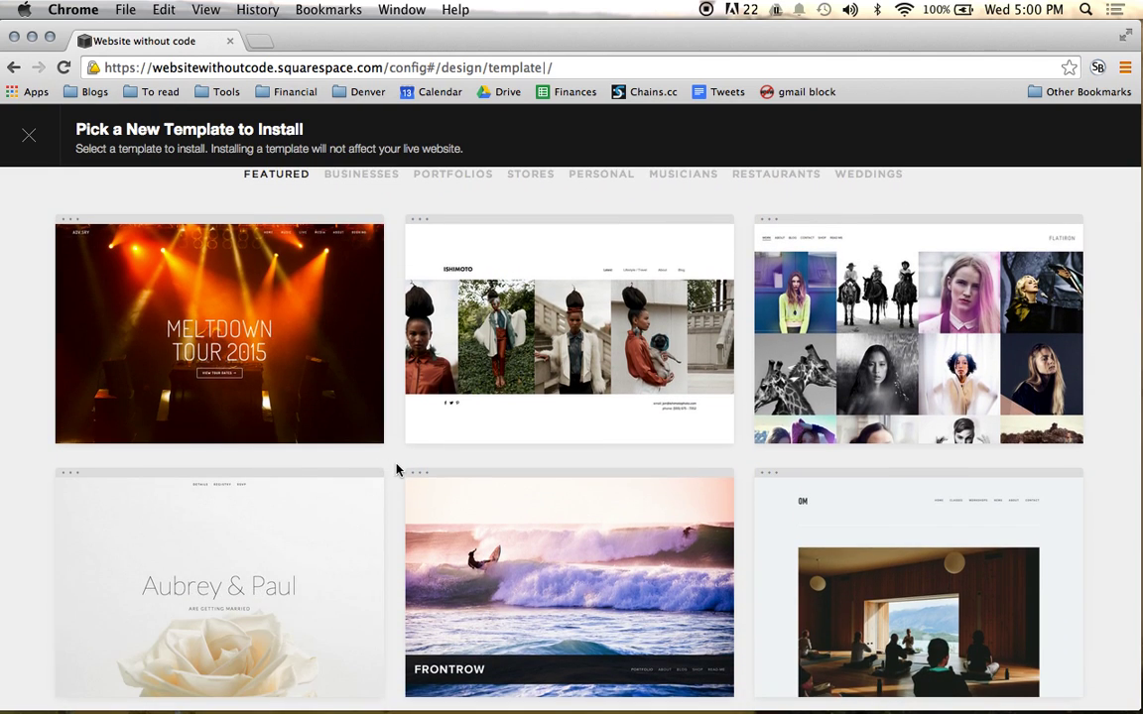
scroll(397, 471, down, 10)
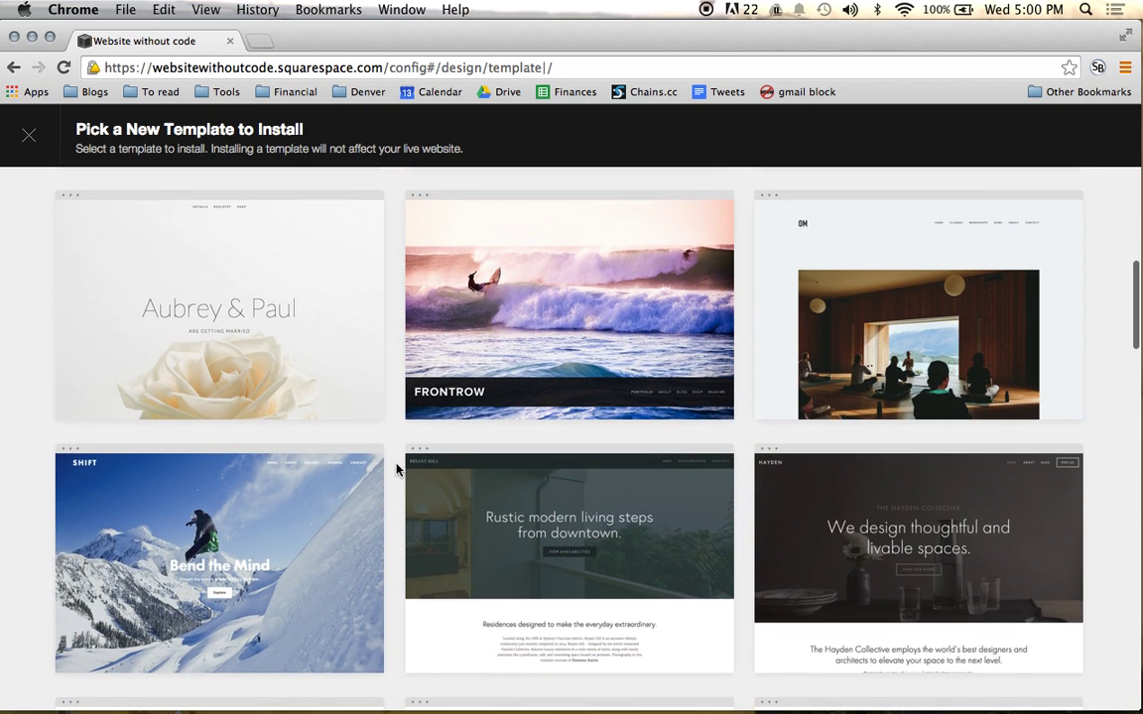
scroll(397, 470, down, 5)
scroll(396, 470, down, 2)
scroll(397, 470, down, 3)
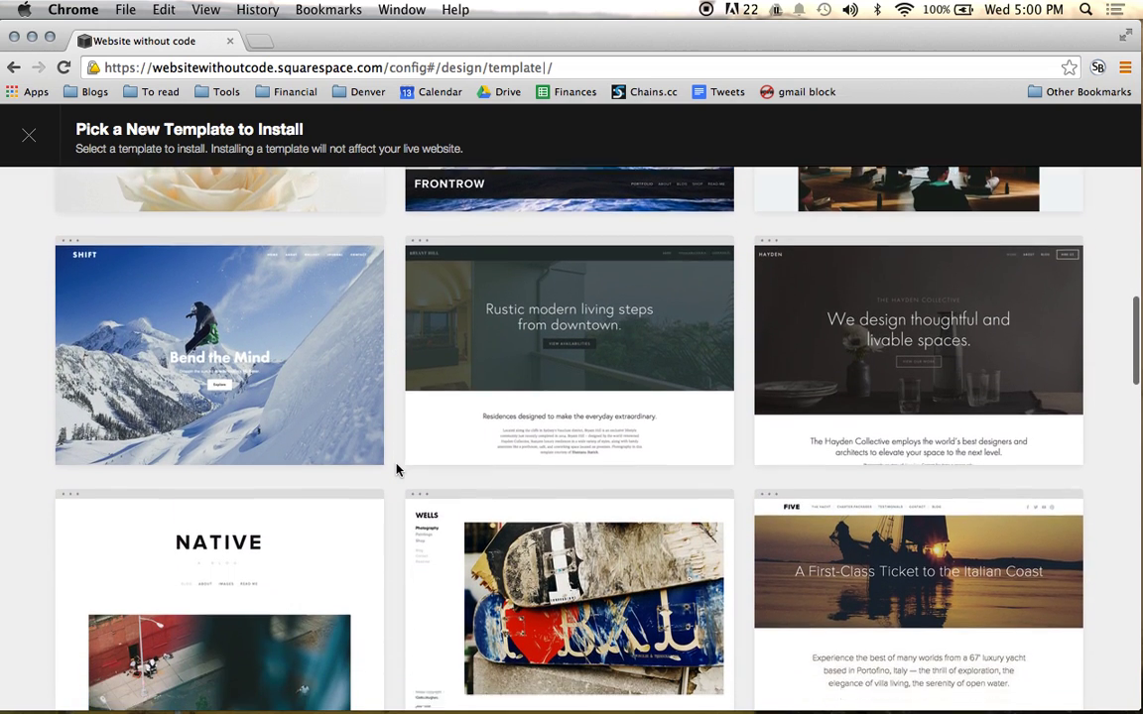
View the Hayden template's overview page and return to all designs.
mouse_move(949, 353)
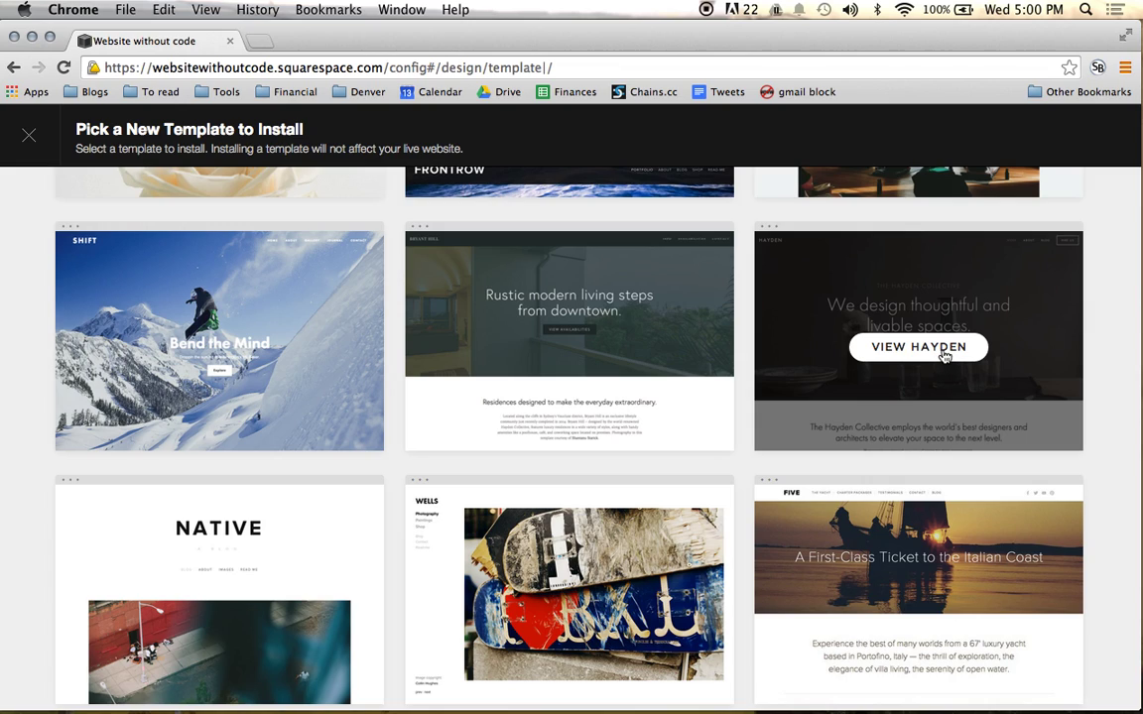
click(944, 357)
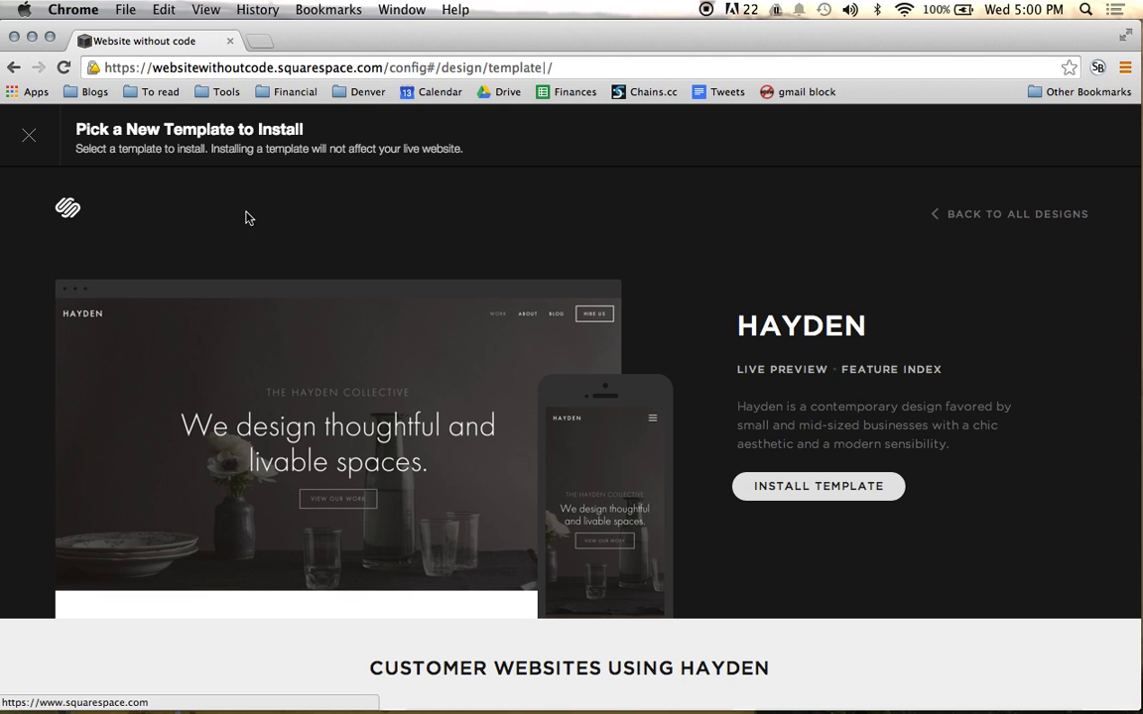
mouse_move(211, 436)
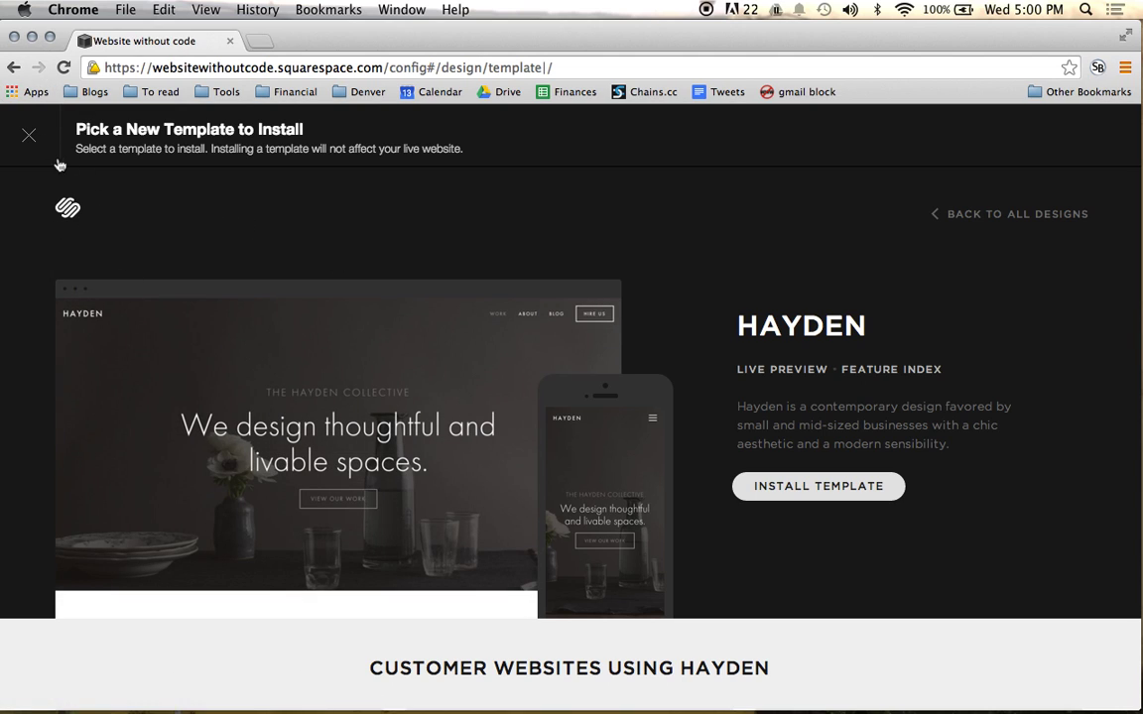
click(1026, 216)
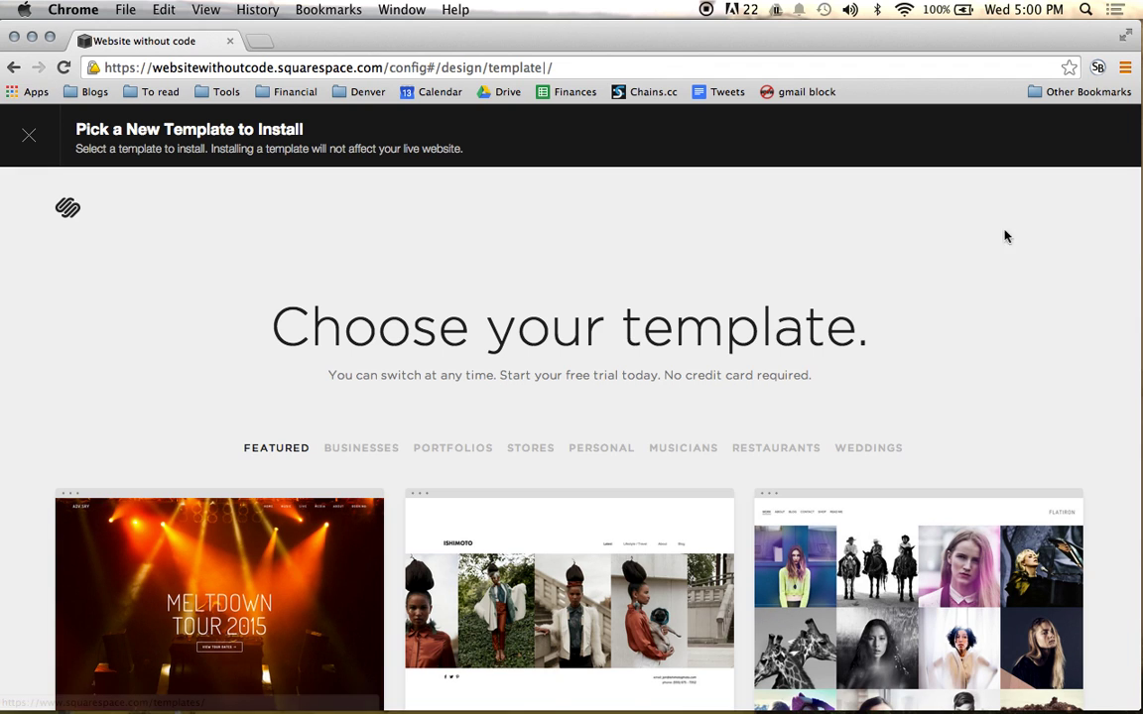
Find the Five template in the gallery and bring up its full demo site, five-demo.squarespace.com.
scroll(832, 392, down, 10)
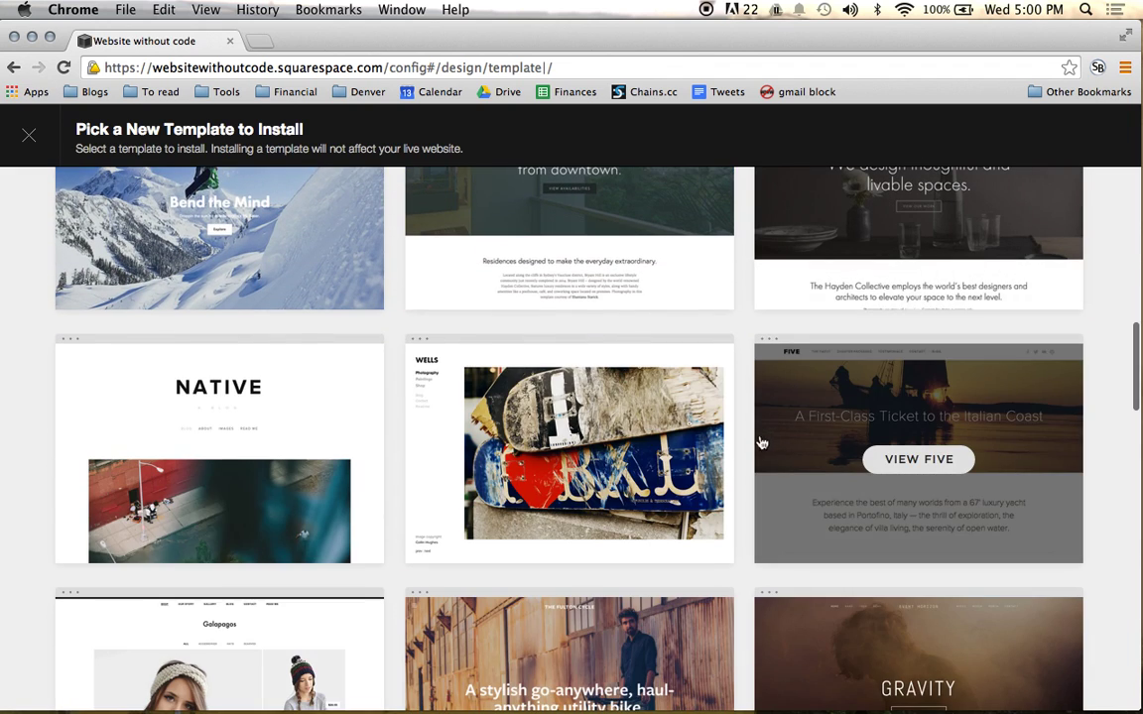
scroll(737, 454, down, 3)
mouse_move(895, 320)
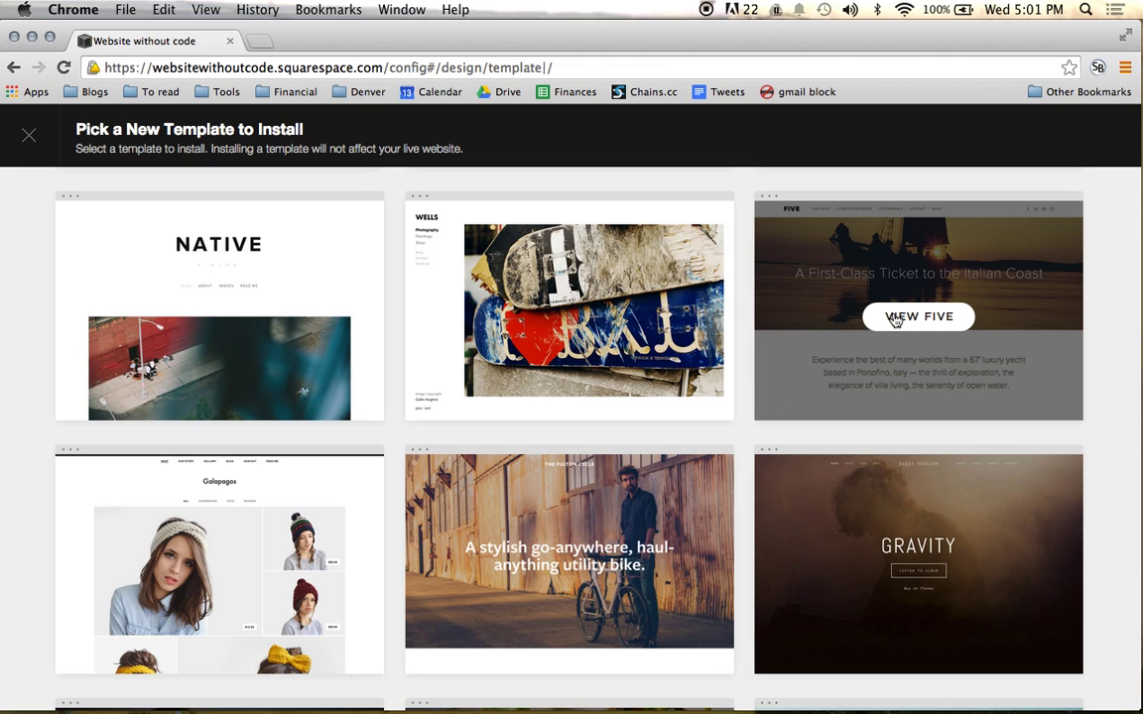
click(896, 319)
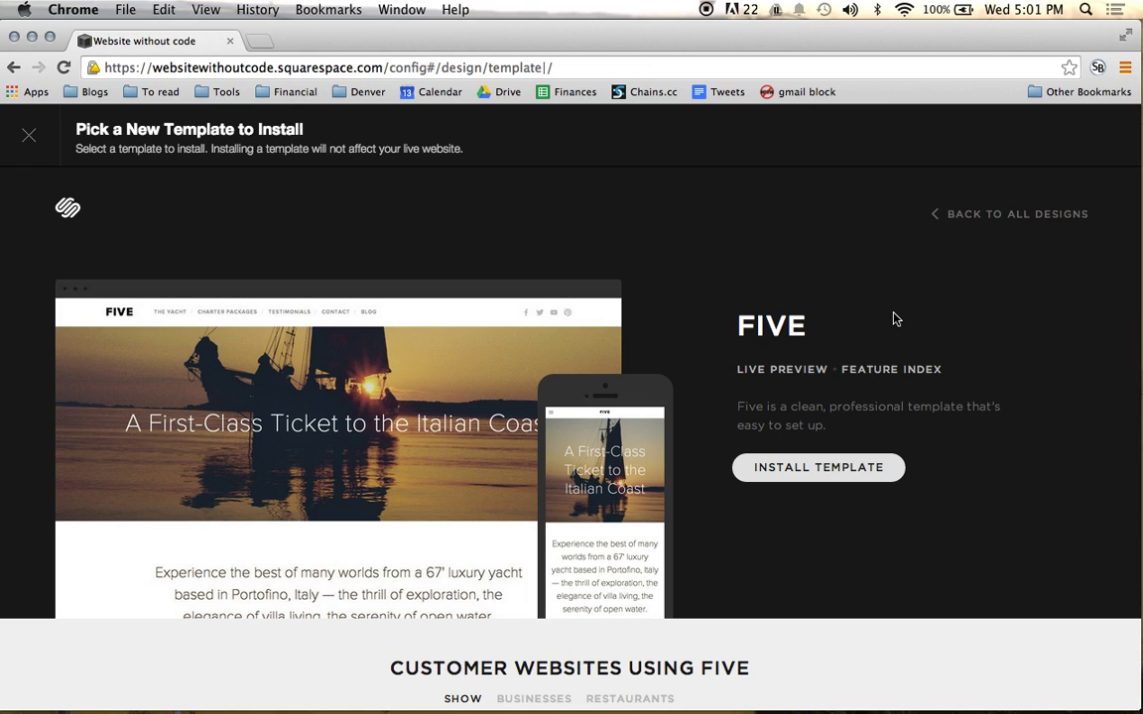
mouse_move(416, 380)
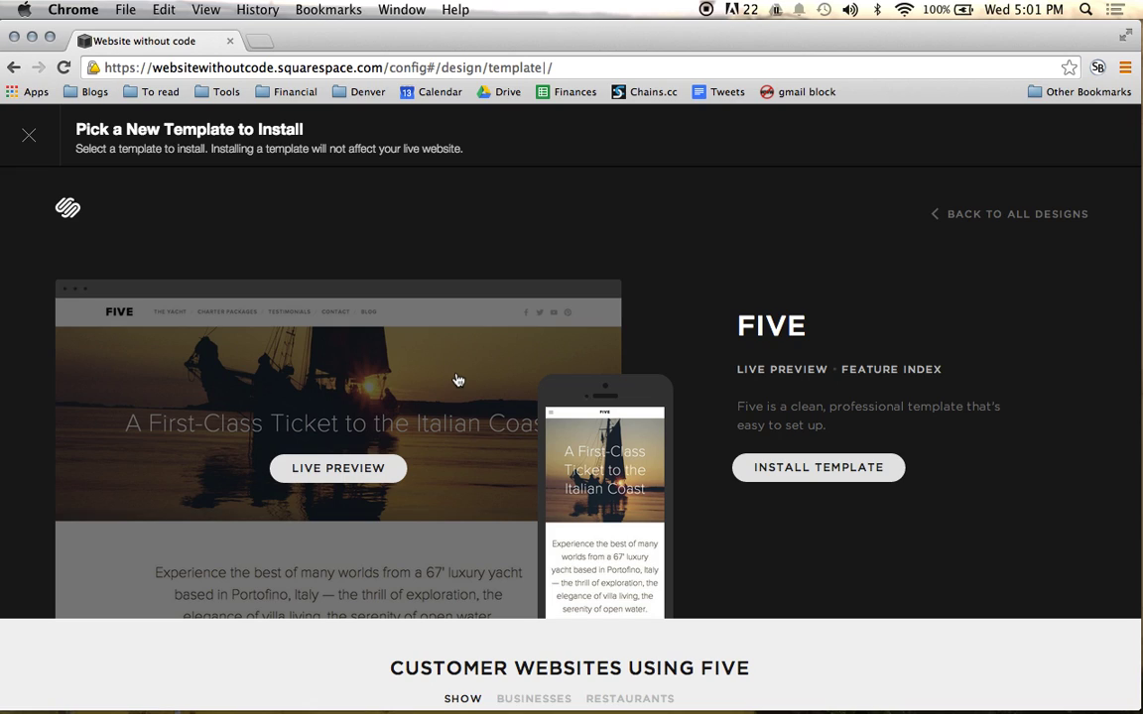
click(355, 471)
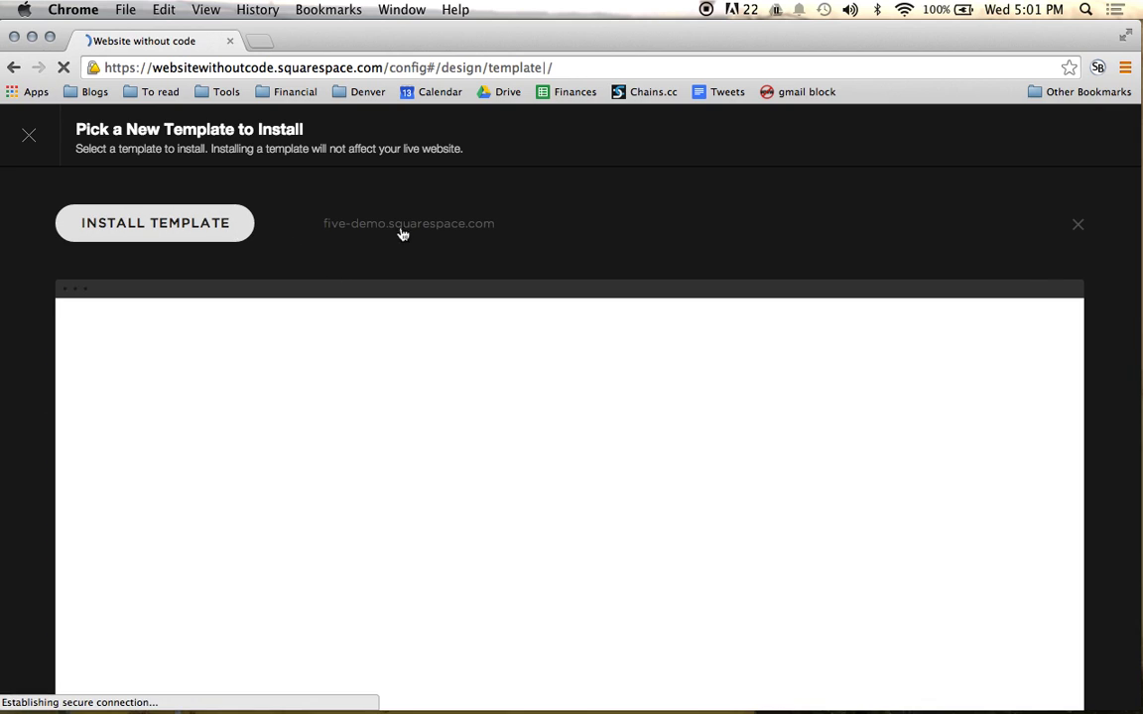
click(402, 229)
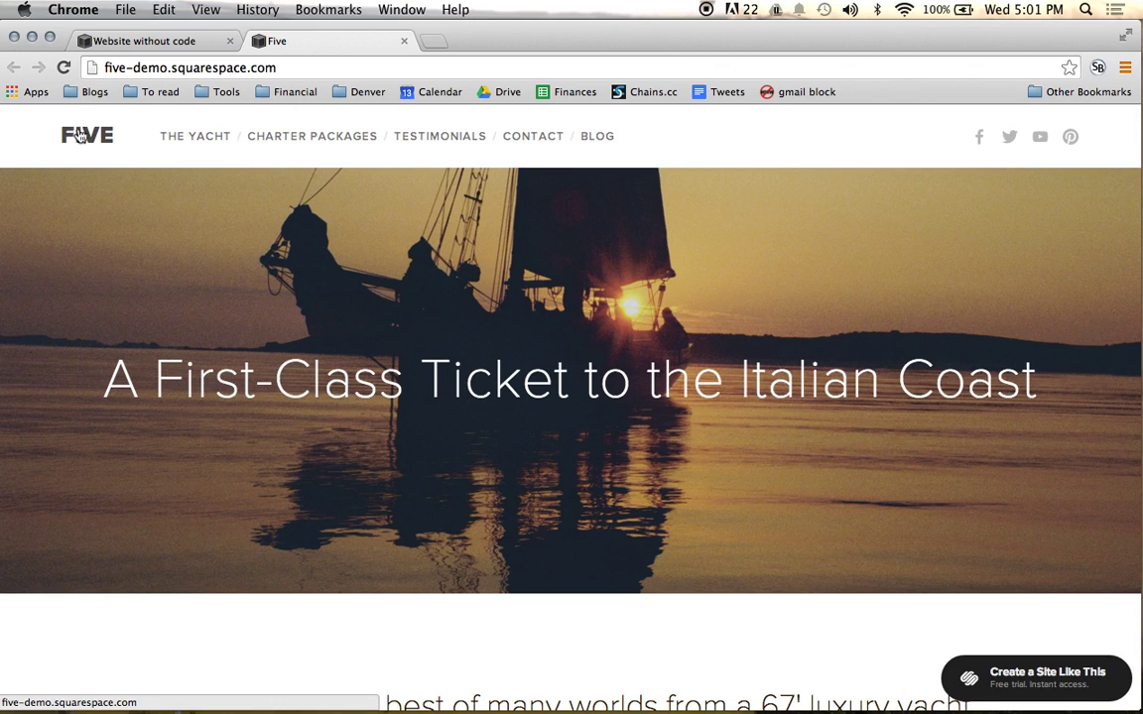
Examine the Five demo's home page, from its navigation, social links and sailing banner to the three feature columns.
mouse_move(178, 134)
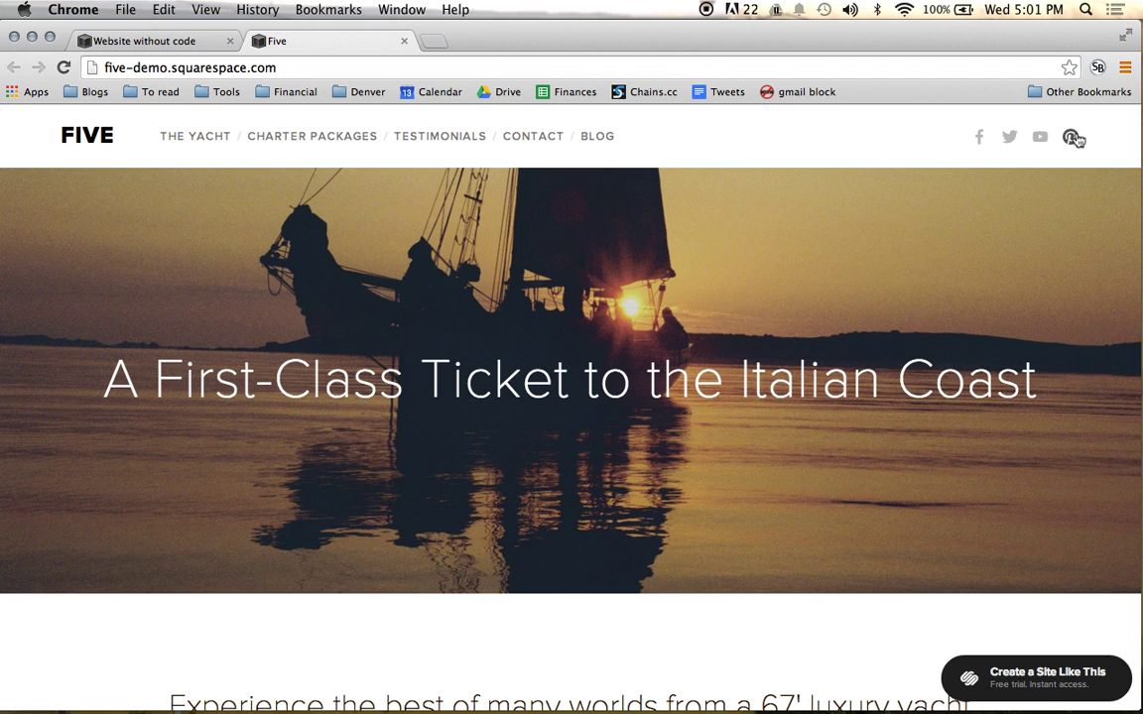
scroll(719, 217, down, 2)
scroll(719, 216, up, 2)
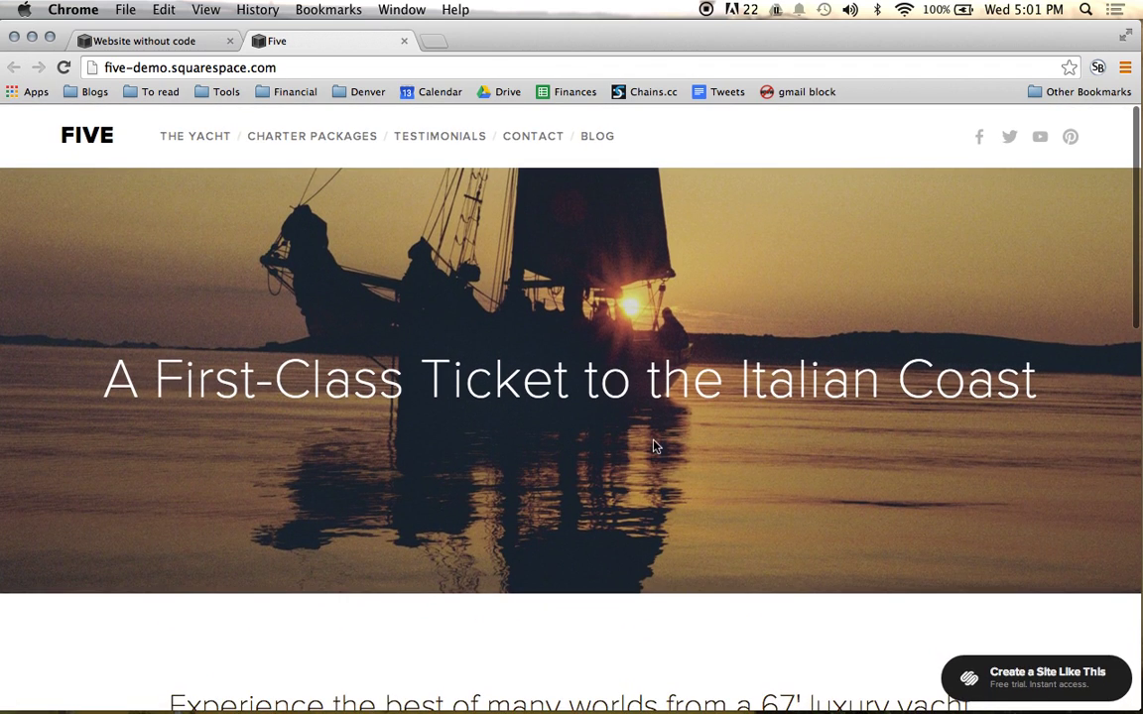
scroll(842, 396, down, 8)
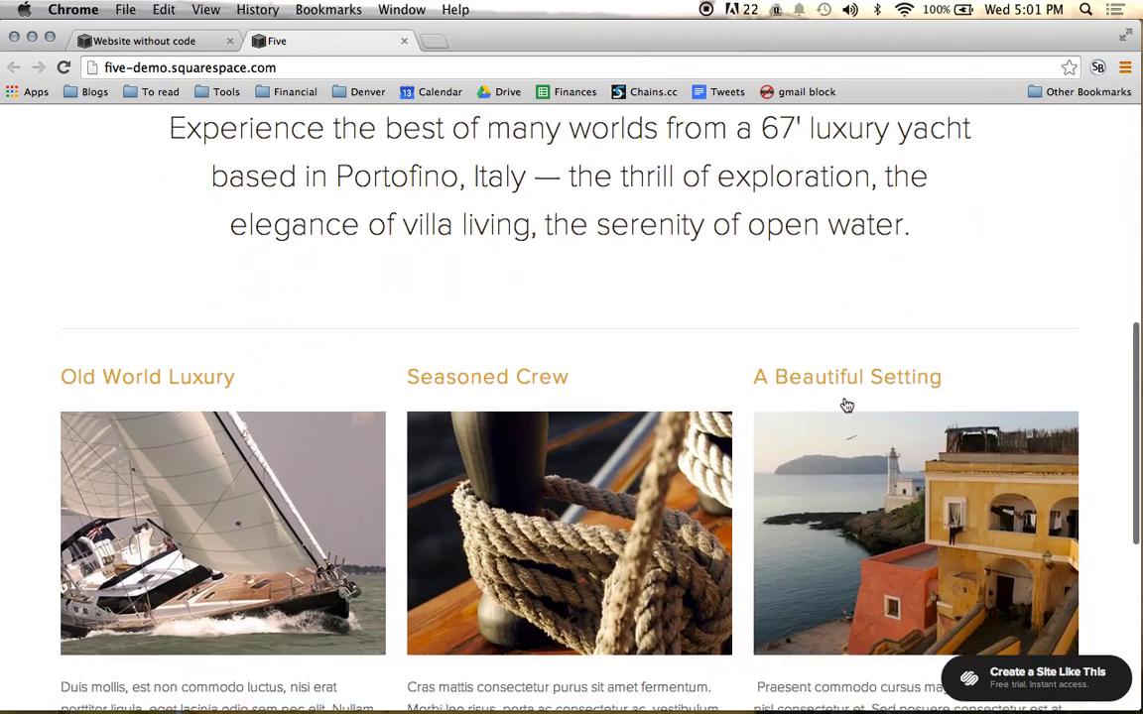
scroll(844, 397, down, 3)
scroll(845, 397, up, 12)
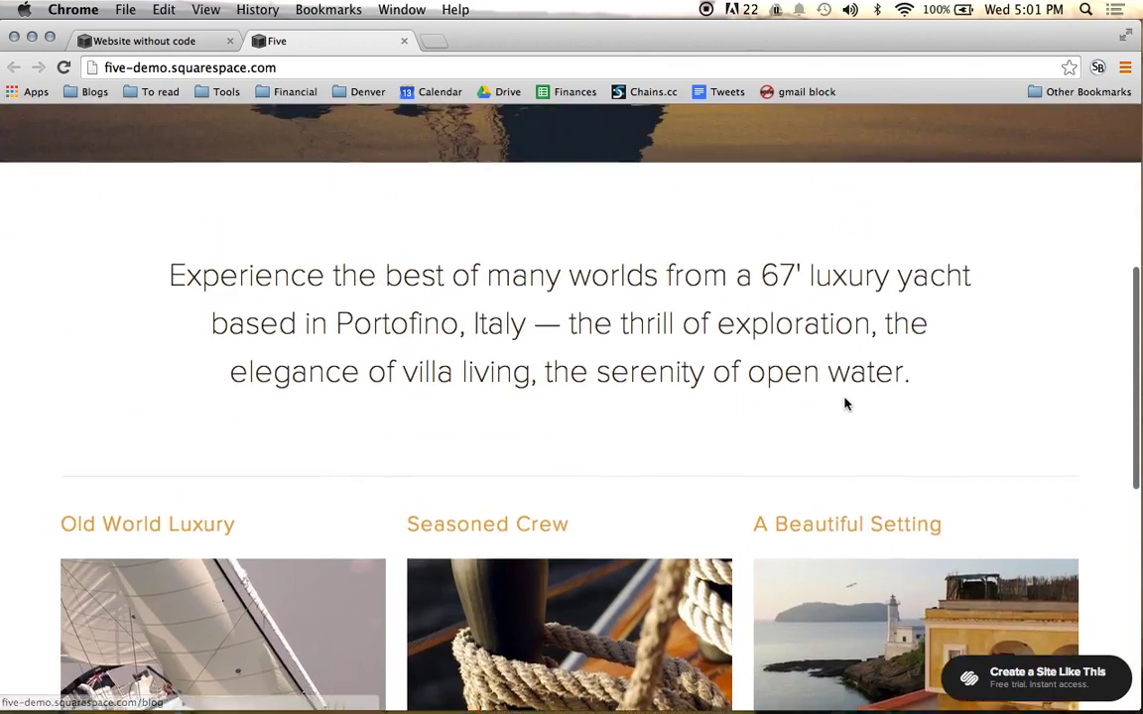
scroll(843, 396, down, 1)
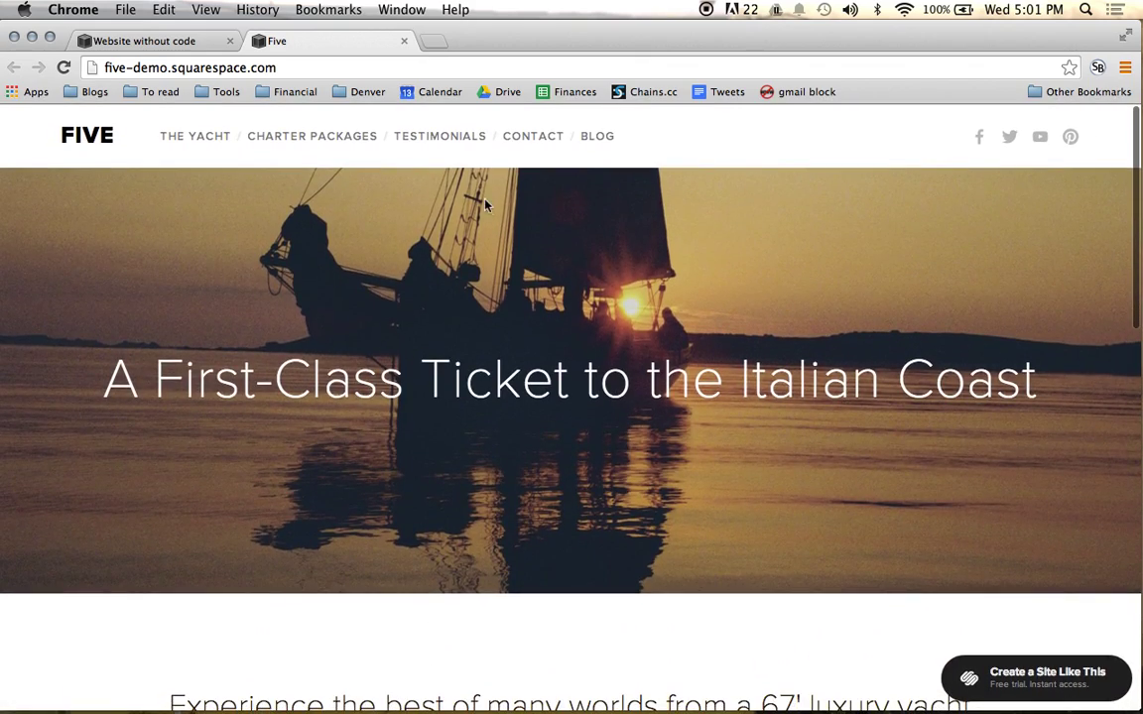
Visit the Five demo's Blog page and review its banner, post layout and sidebar with tweets, Captain's Log and email signup.
click(594, 139)
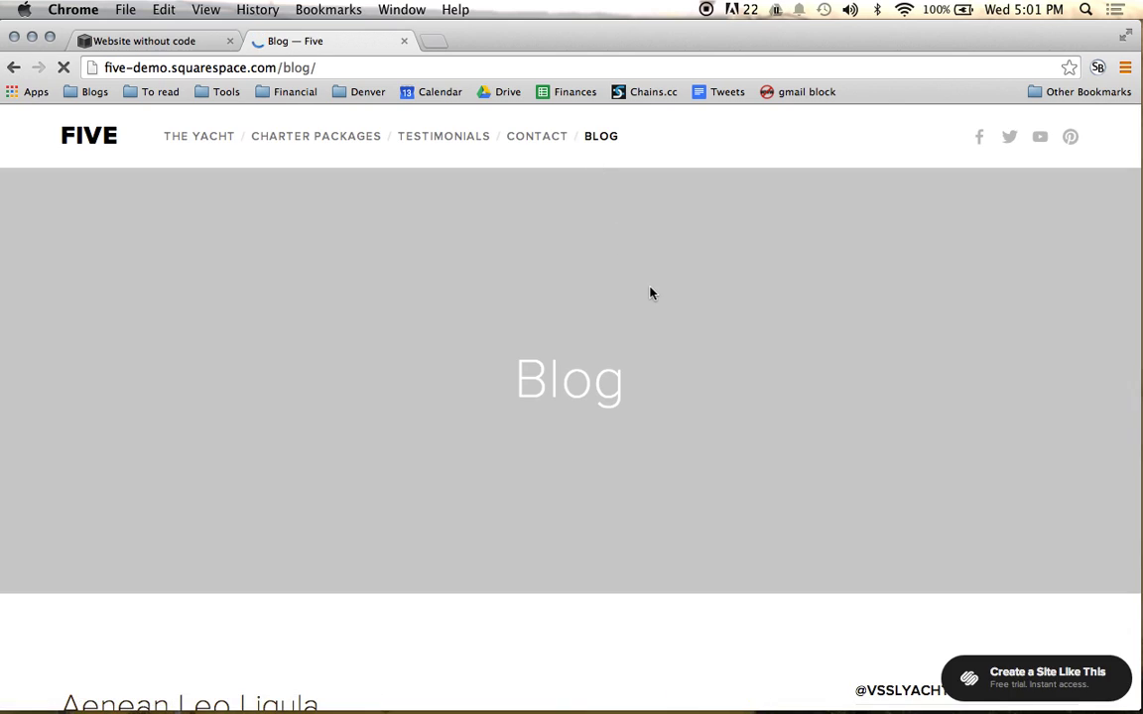
scroll(651, 293, down, 2)
scroll(651, 293, down, 3)
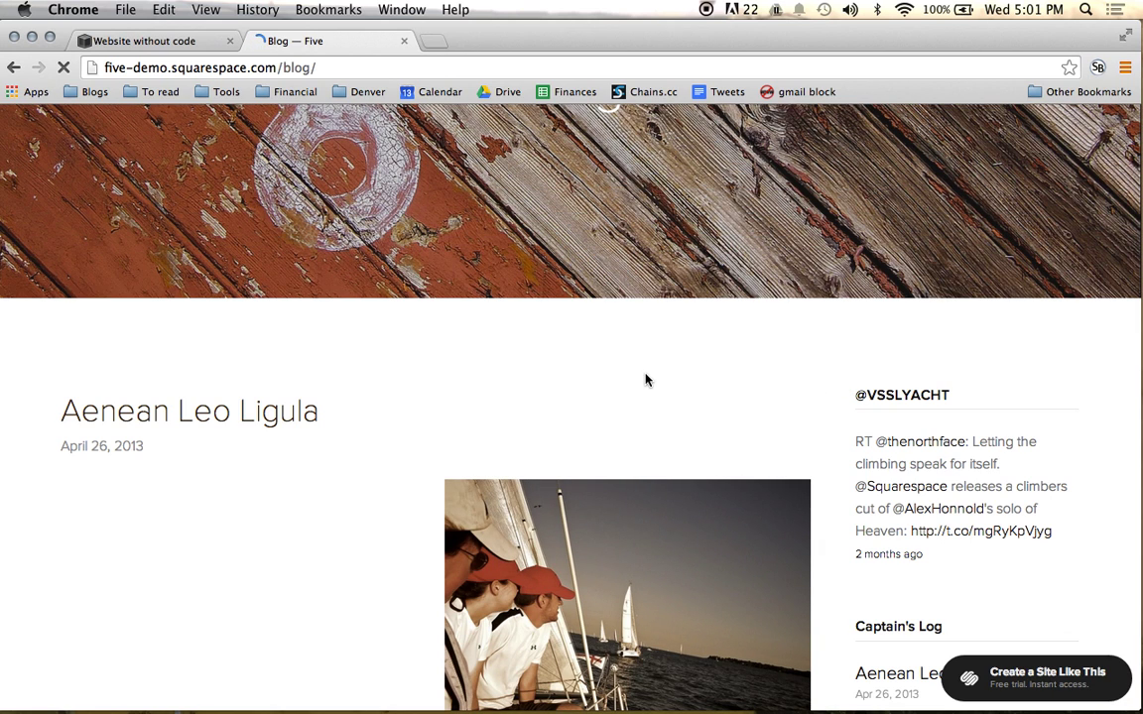
scroll(645, 379, down, 3)
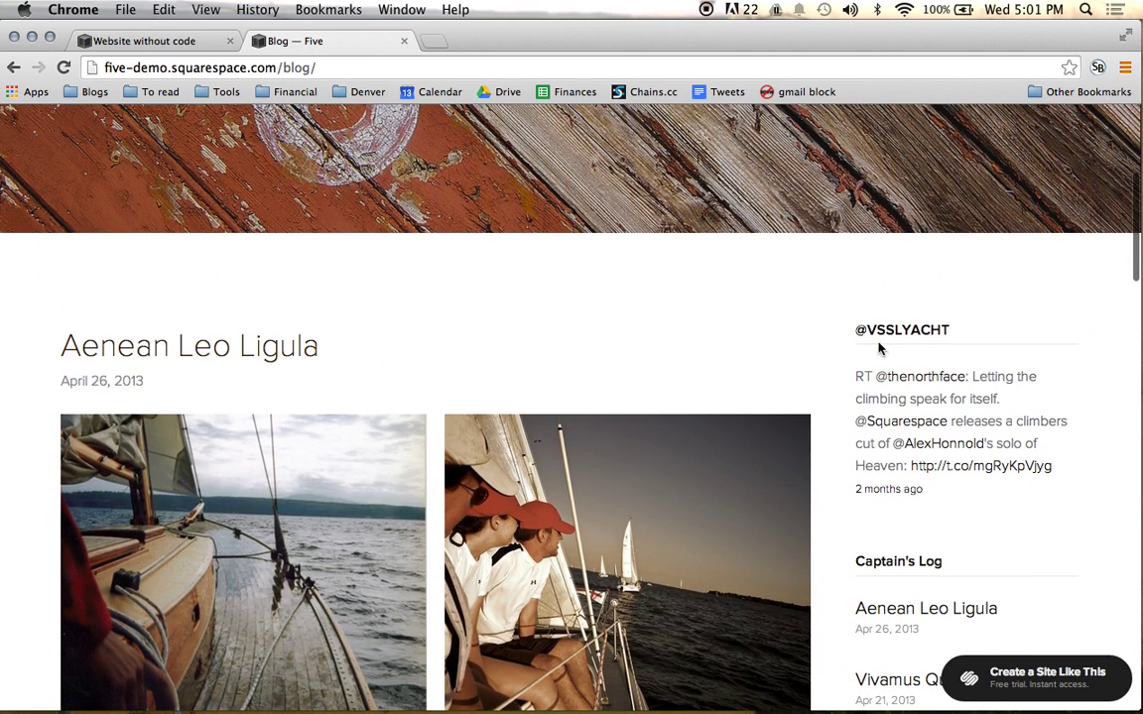
scroll(1013, 460, down, 5)
scroll(1014, 460, down, 3)
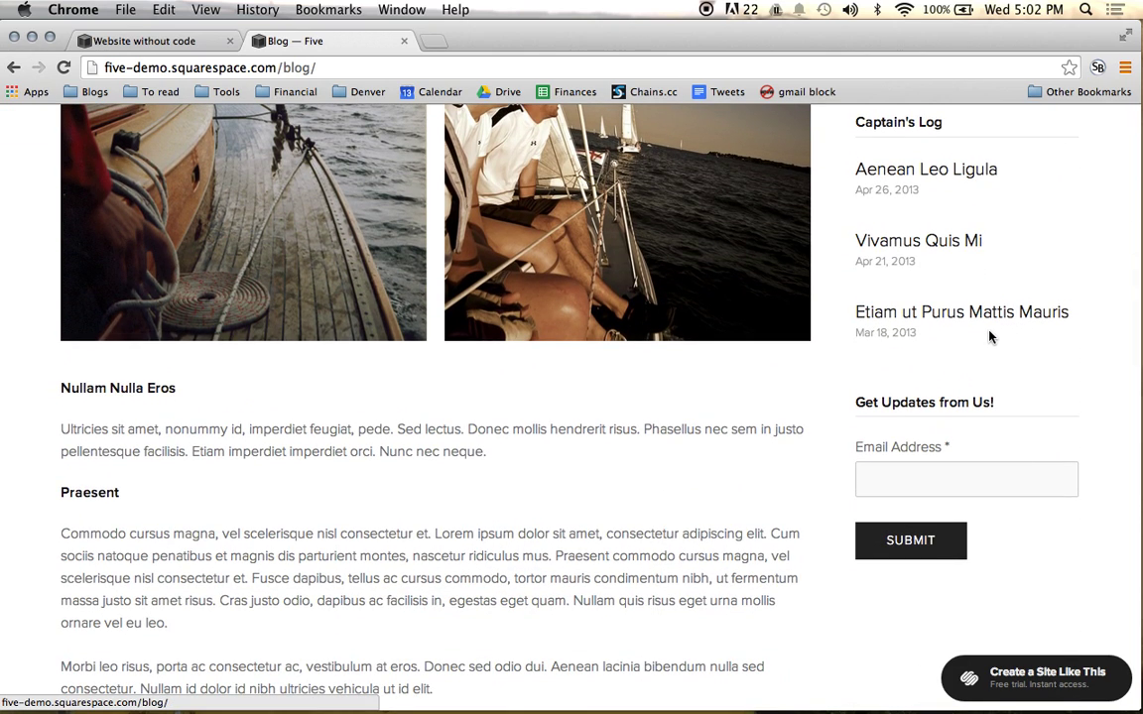
scroll(989, 337, up, 10)
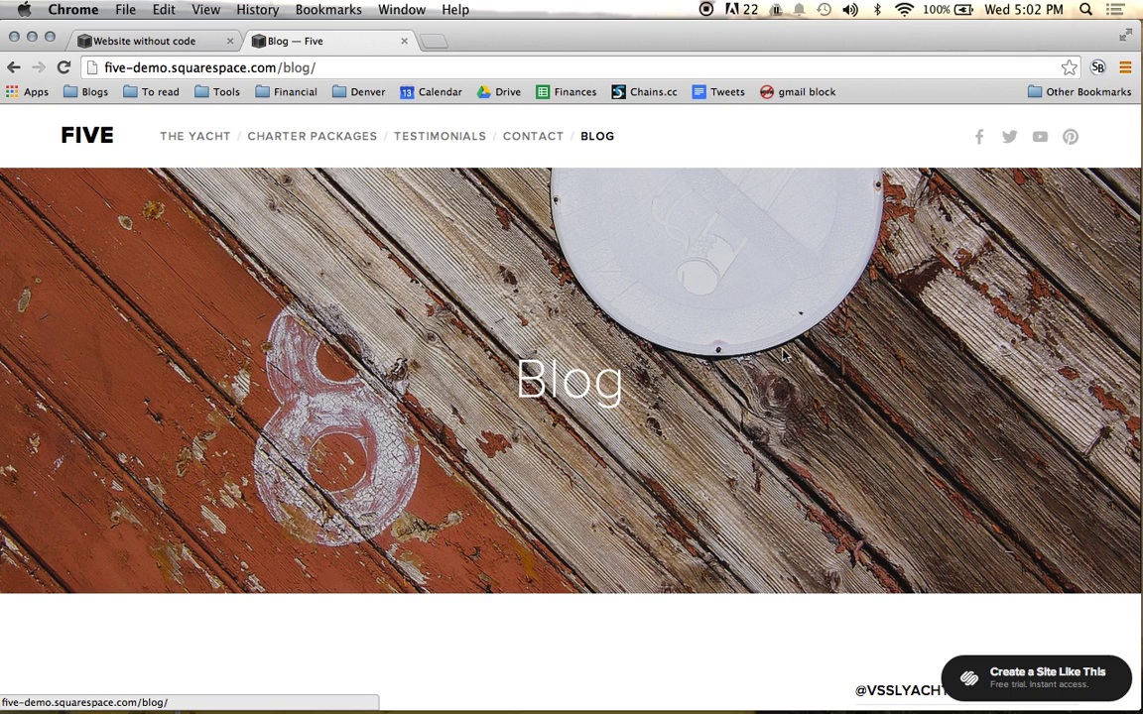
Close the Five demo site and restart the template picker from its full gallery.
click(403, 43)
click(30, 140)
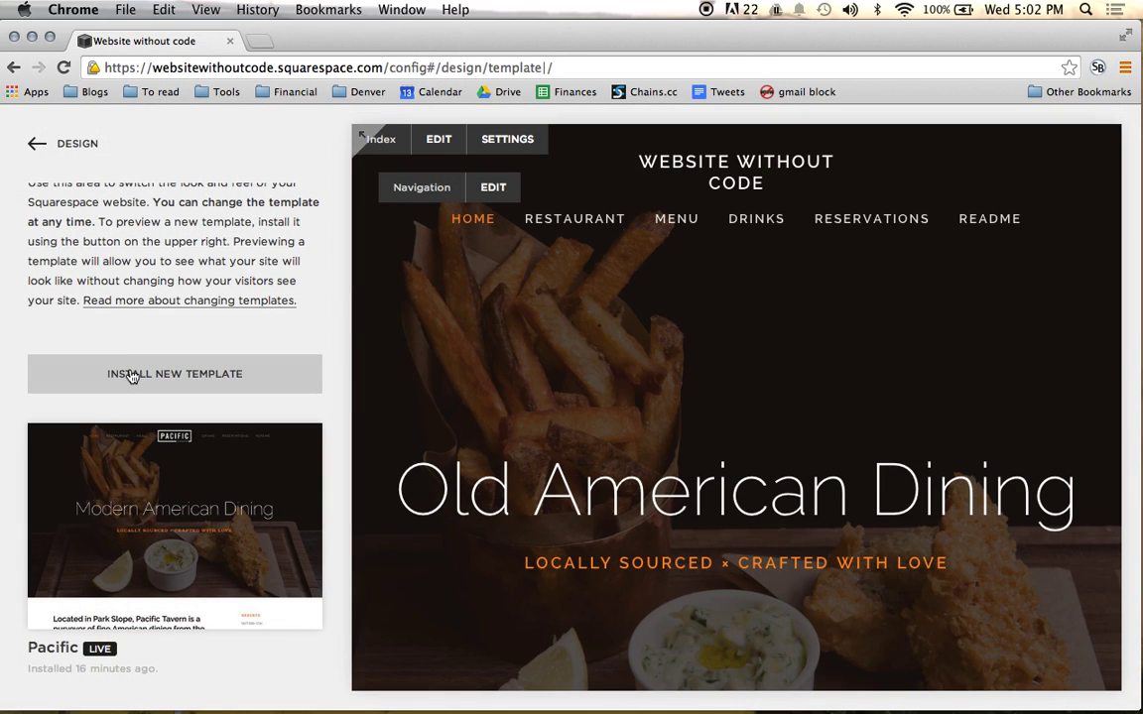
click(133, 375)
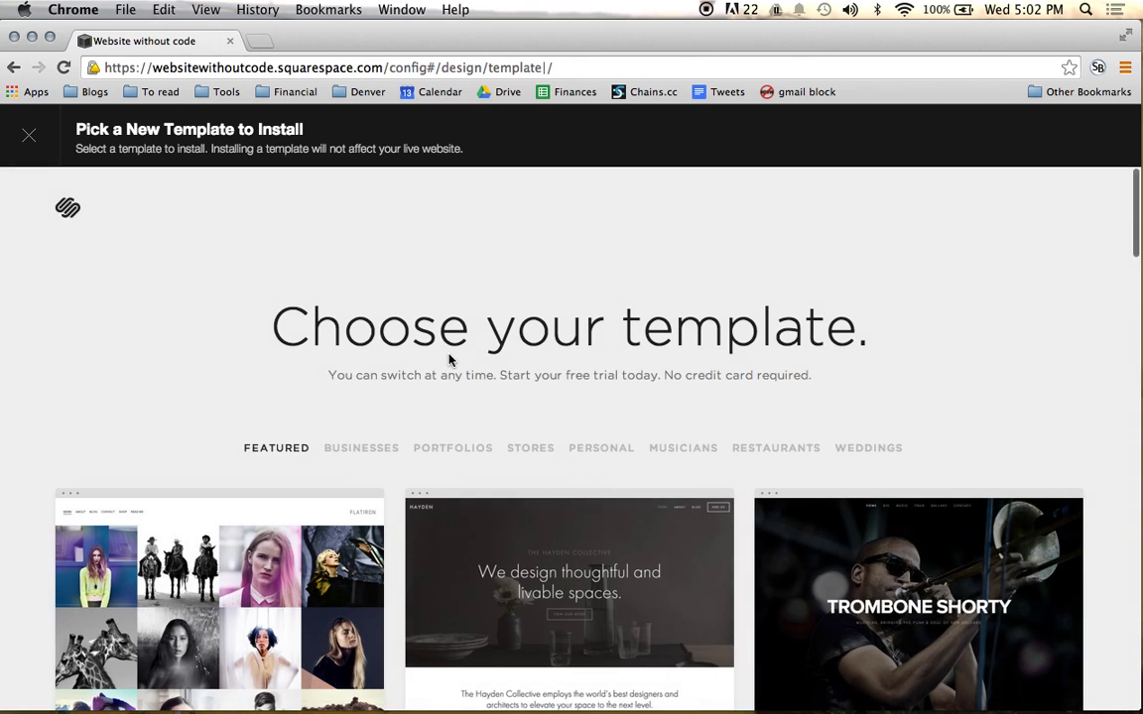
Find the Marquee template in the gallery and bring up its full demo site, marquee-demo.squarespace.com.
scroll(449, 359, down, 7)
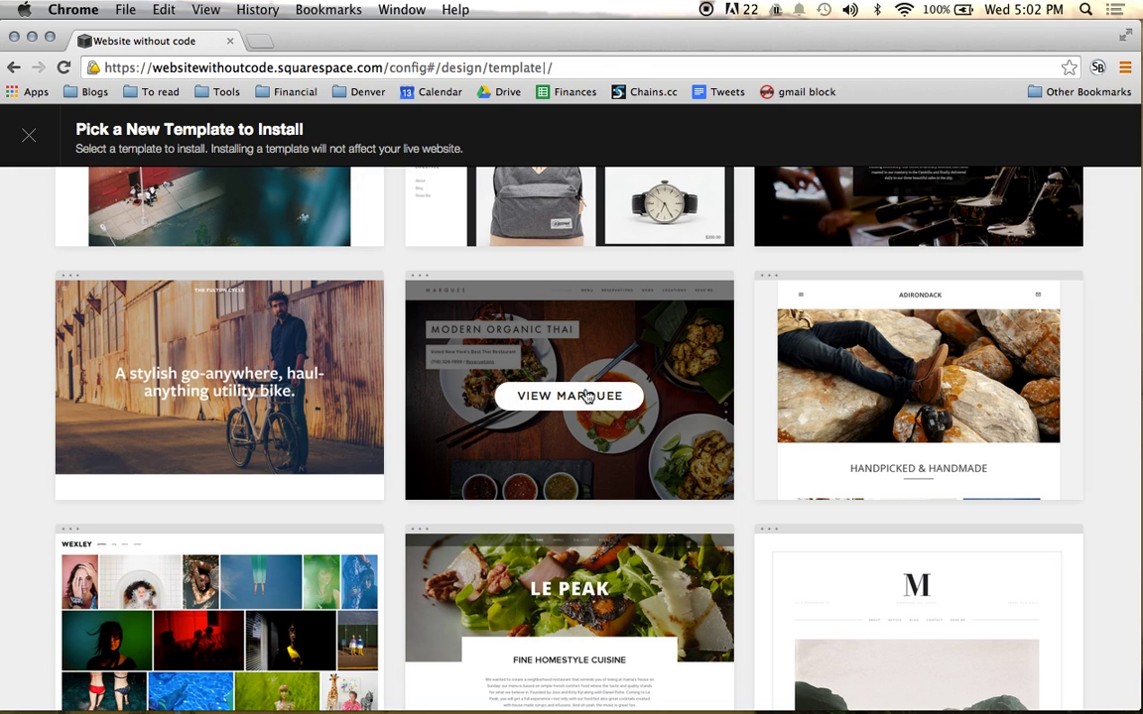
click(588, 396)
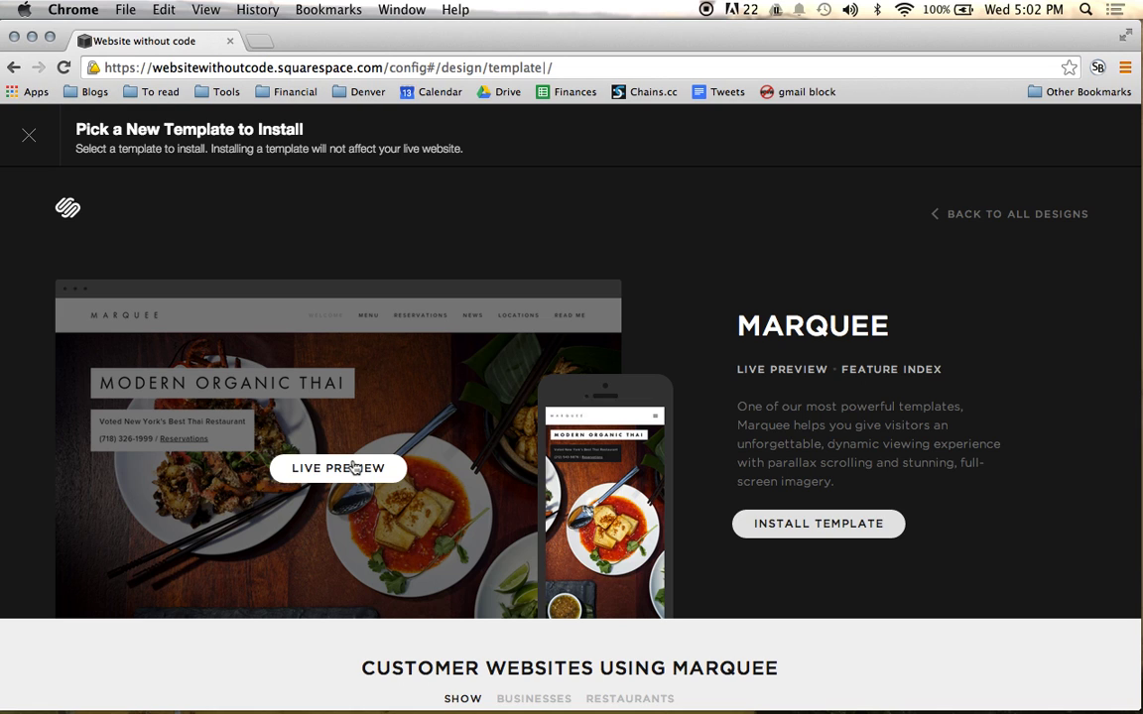
click(355, 467)
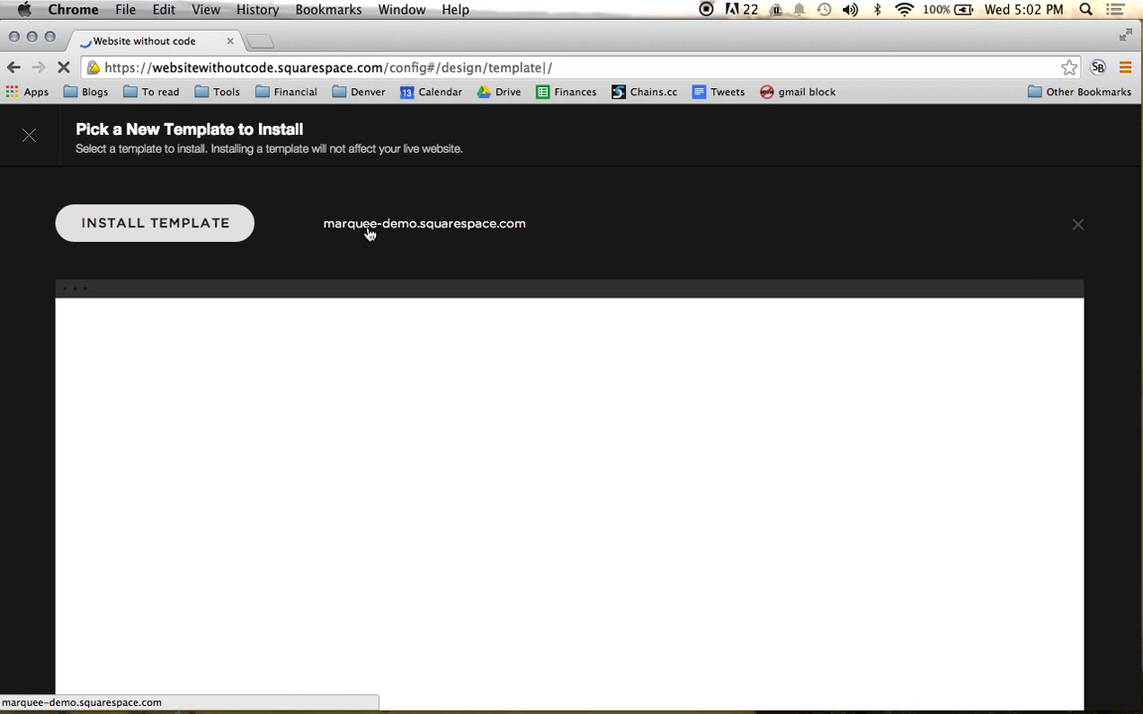
click(368, 233)
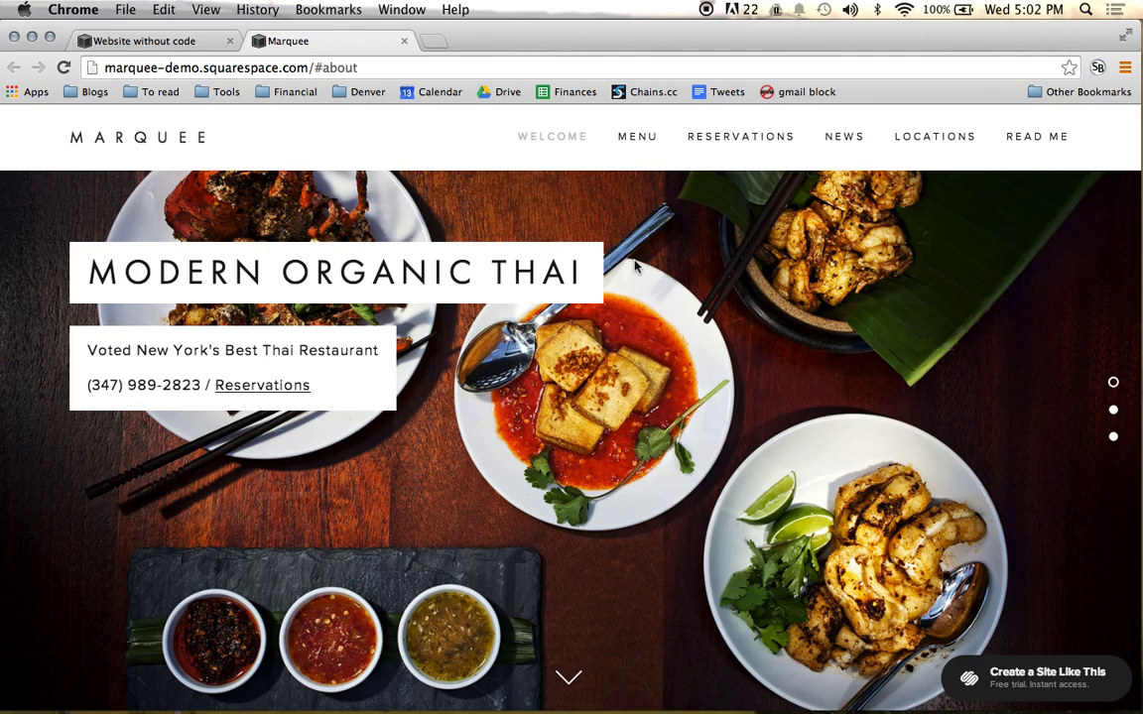
Examine the Marquee demo's home page from its Modern Organic Thai banner through the A Destination section to the Eat Together banner.
scroll(635, 266, down, 3)
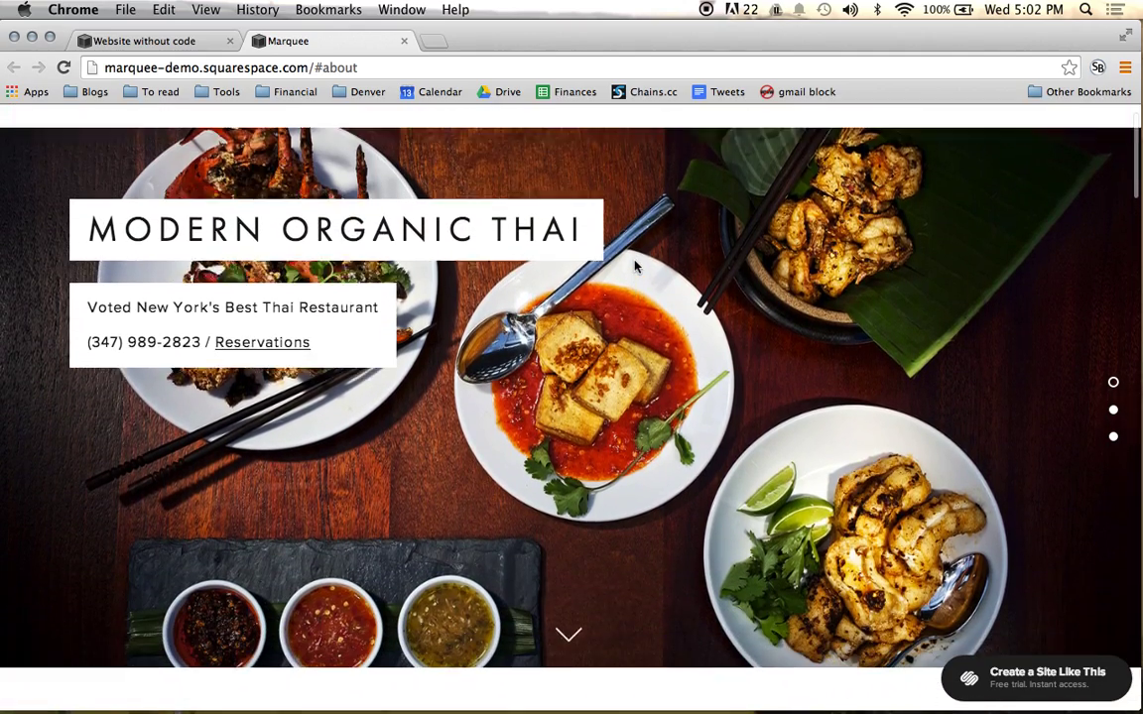
scroll(635, 266, up, 1)
scroll(635, 266, down, 2)
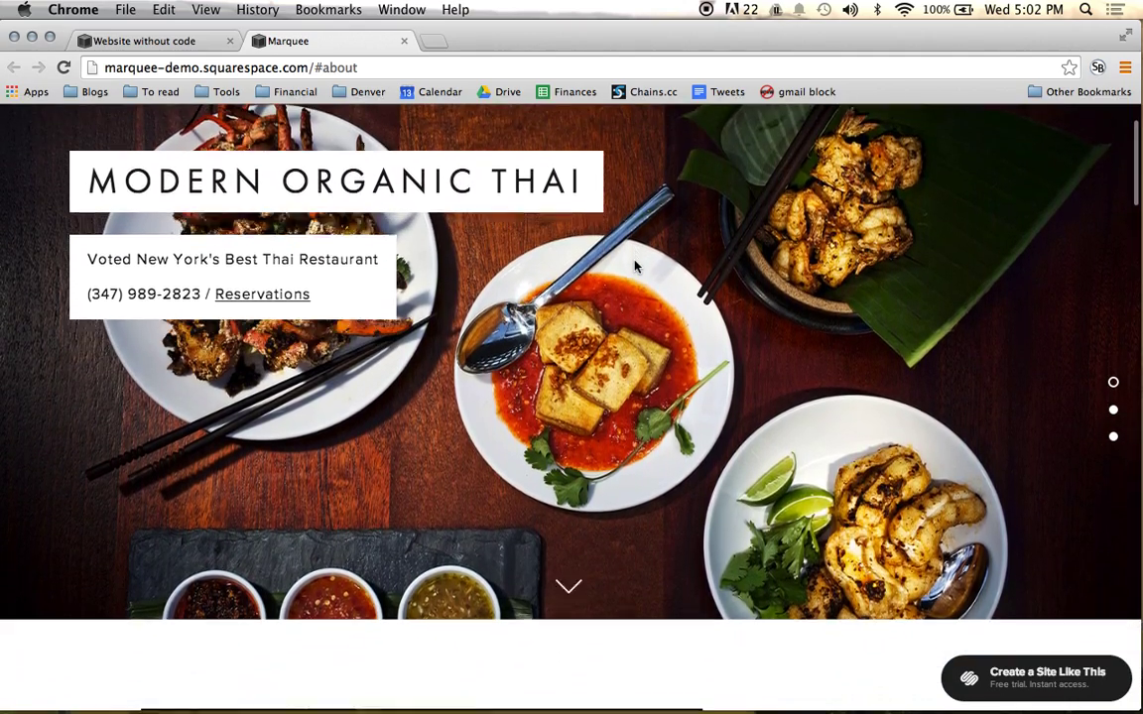
scroll(635, 266, down, 5)
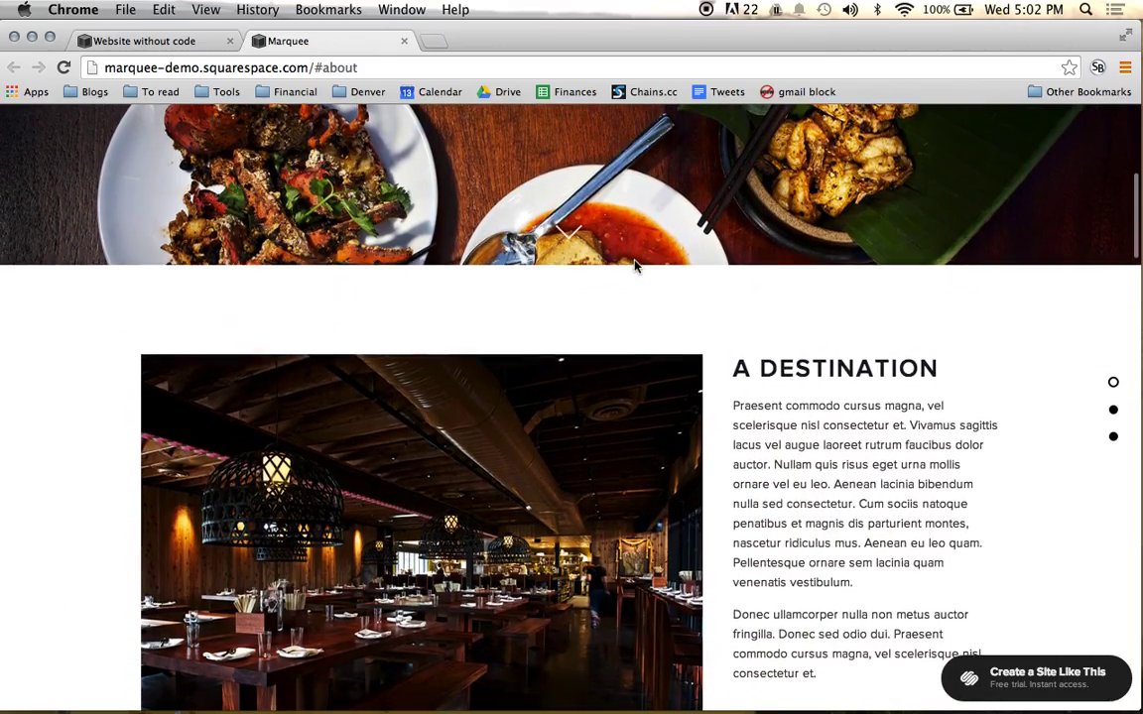
scroll(635, 265, up, 5)
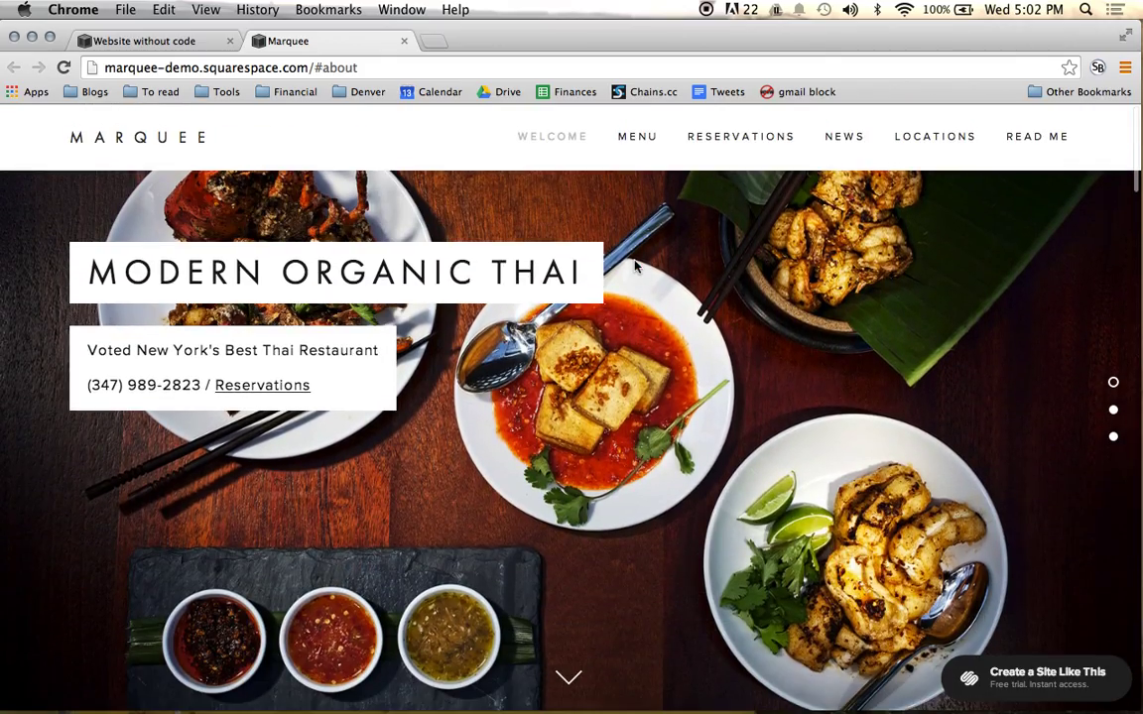
scroll(635, 266, down, 5)
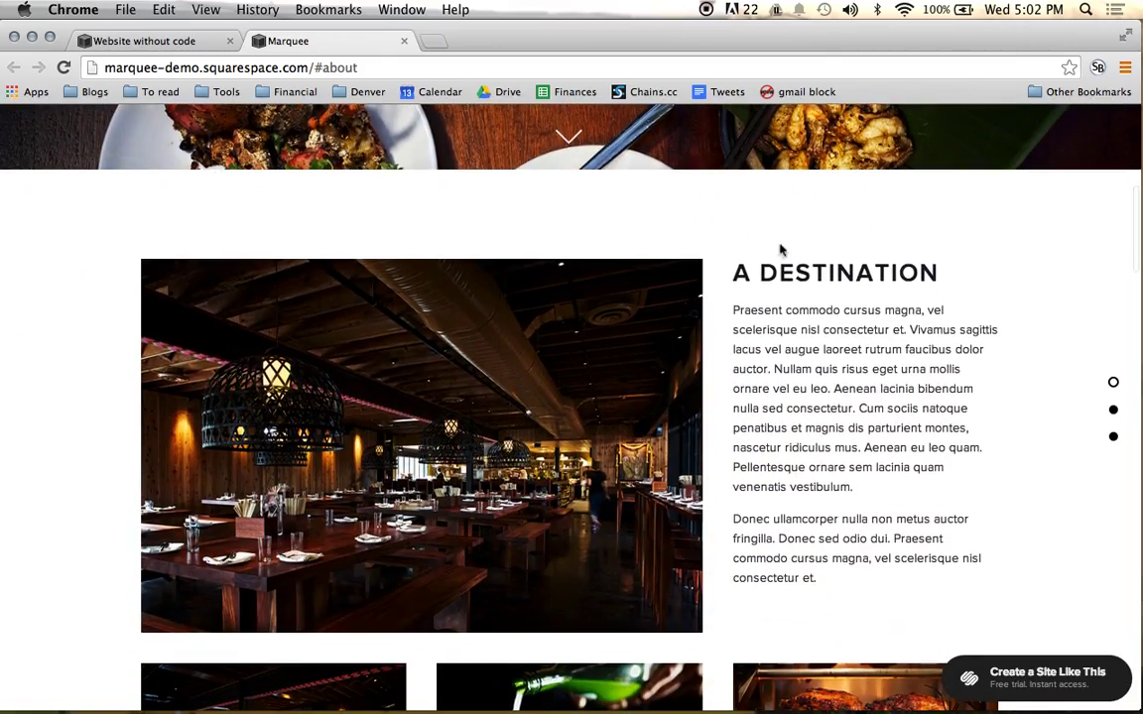
scroll(784, 250, down, 8)
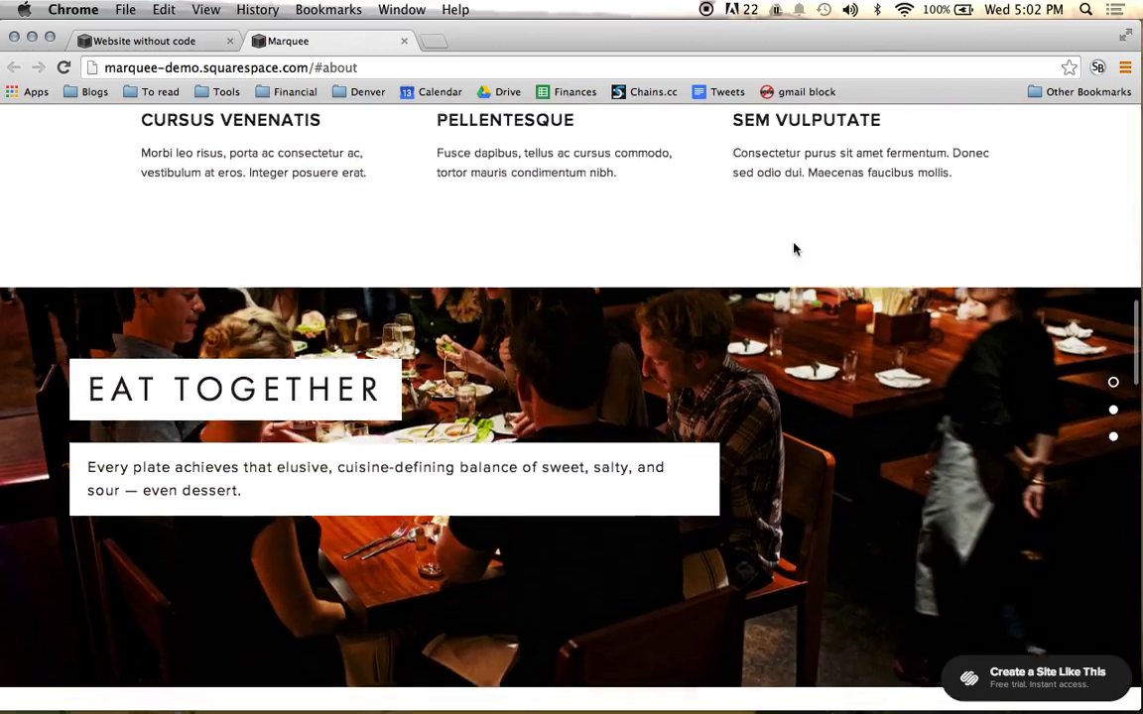
scroll(794, 249, down, 4)
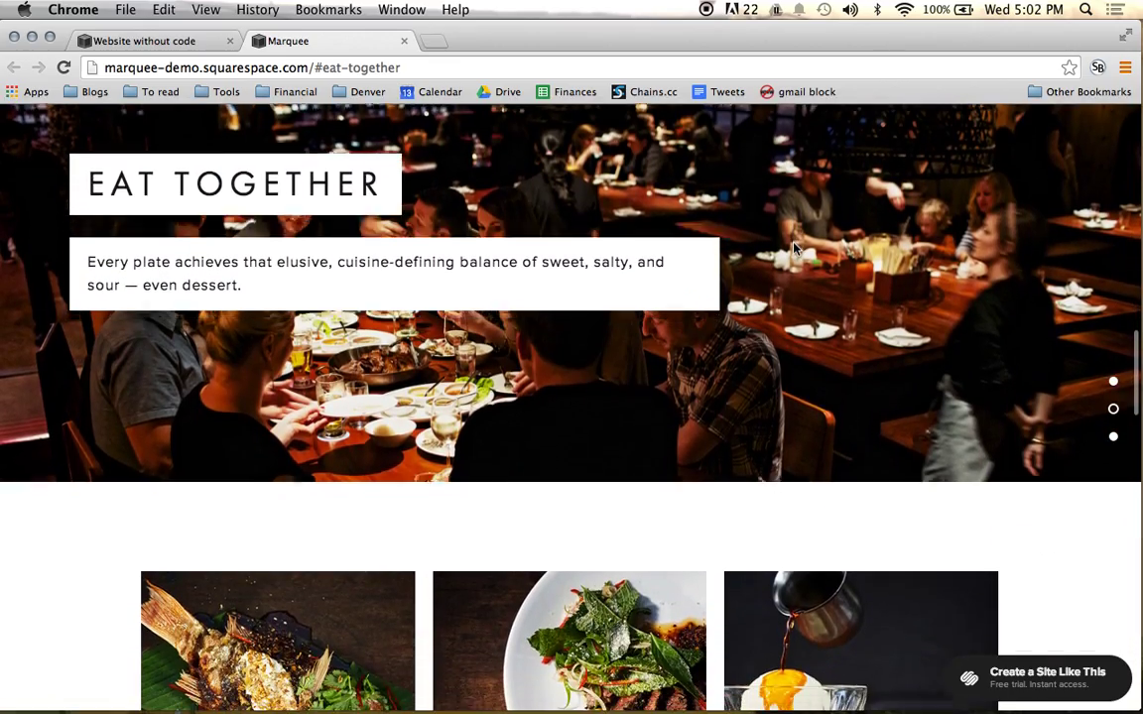
scroll(793, 249, down, 2)
scroll(368, 190, up, 3)
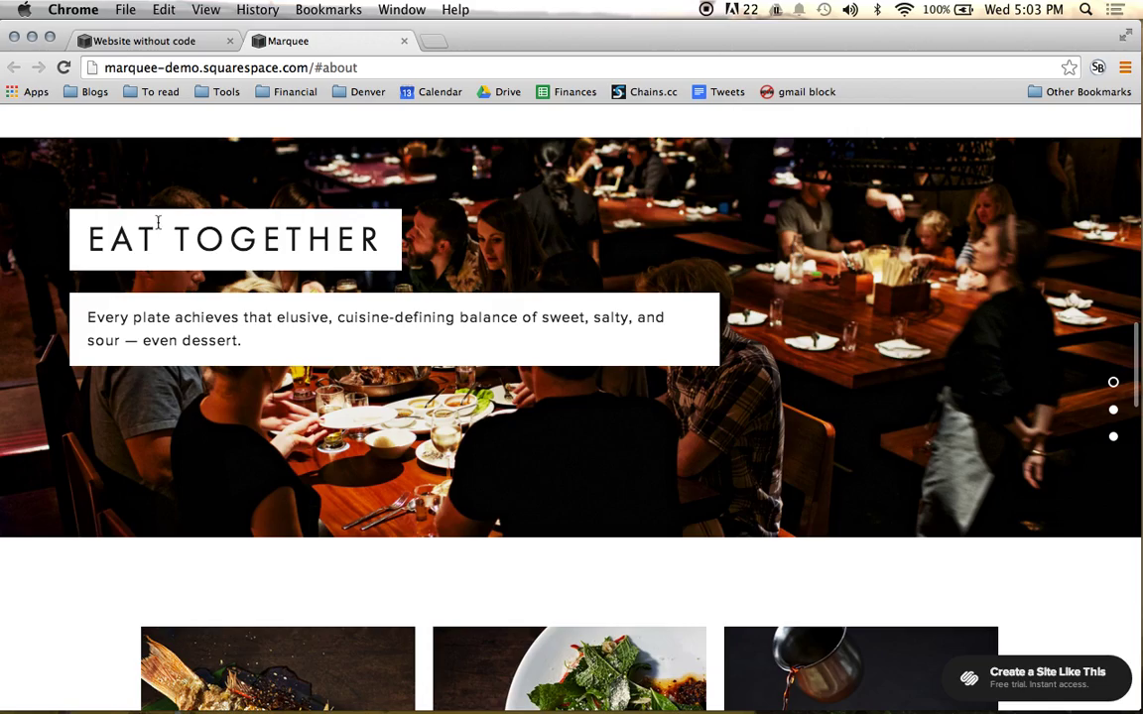
Review the rest of the Marquee home page, including The Kitchen section and footer, and return to its opening banner.
scroll(755, 311, down, 8)
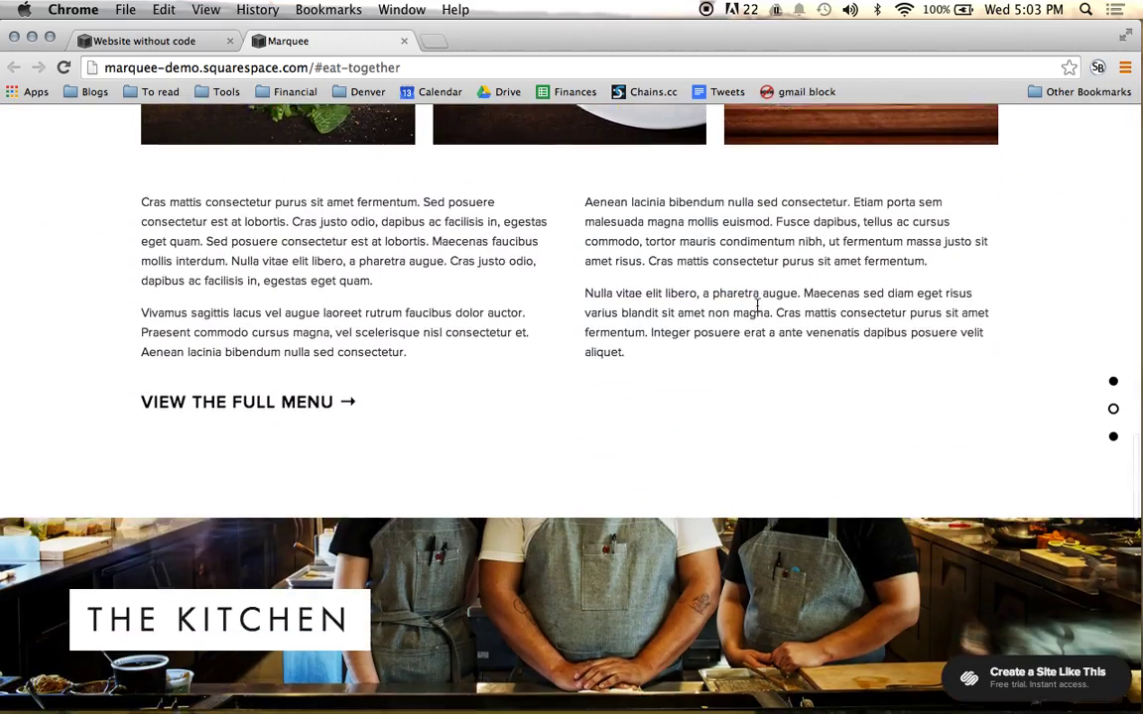
scroll(758, 308, down, 10)
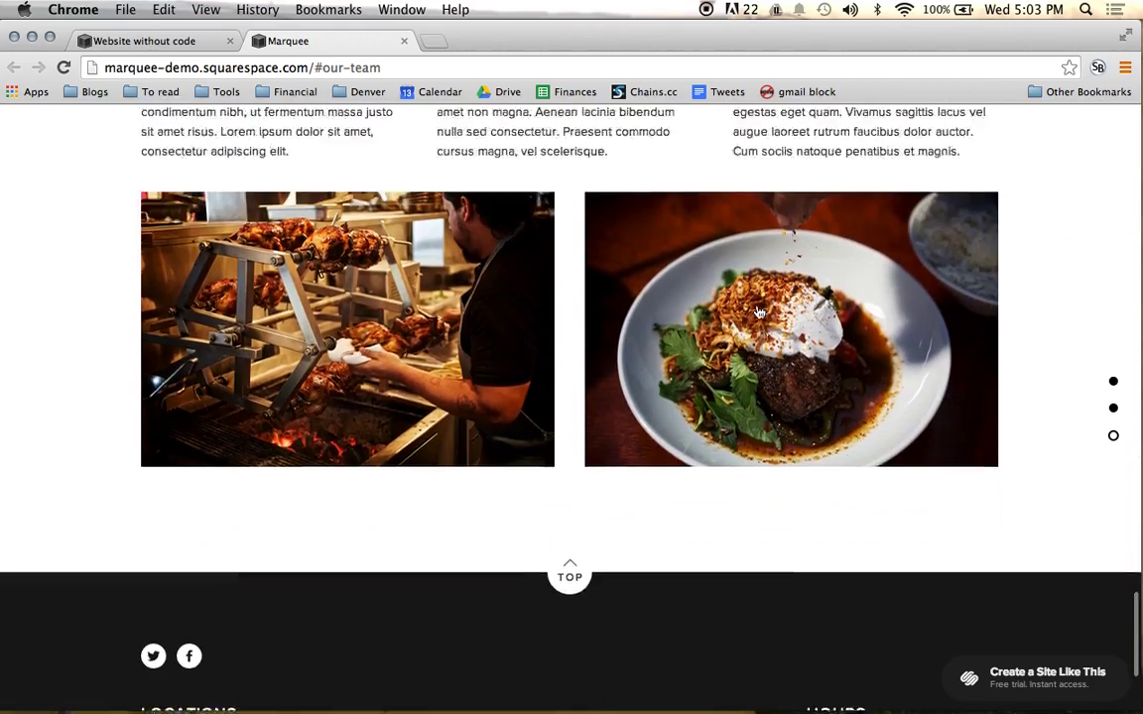
scroll(756, 309, down, 3)
scroll(756, 307, up, 8)
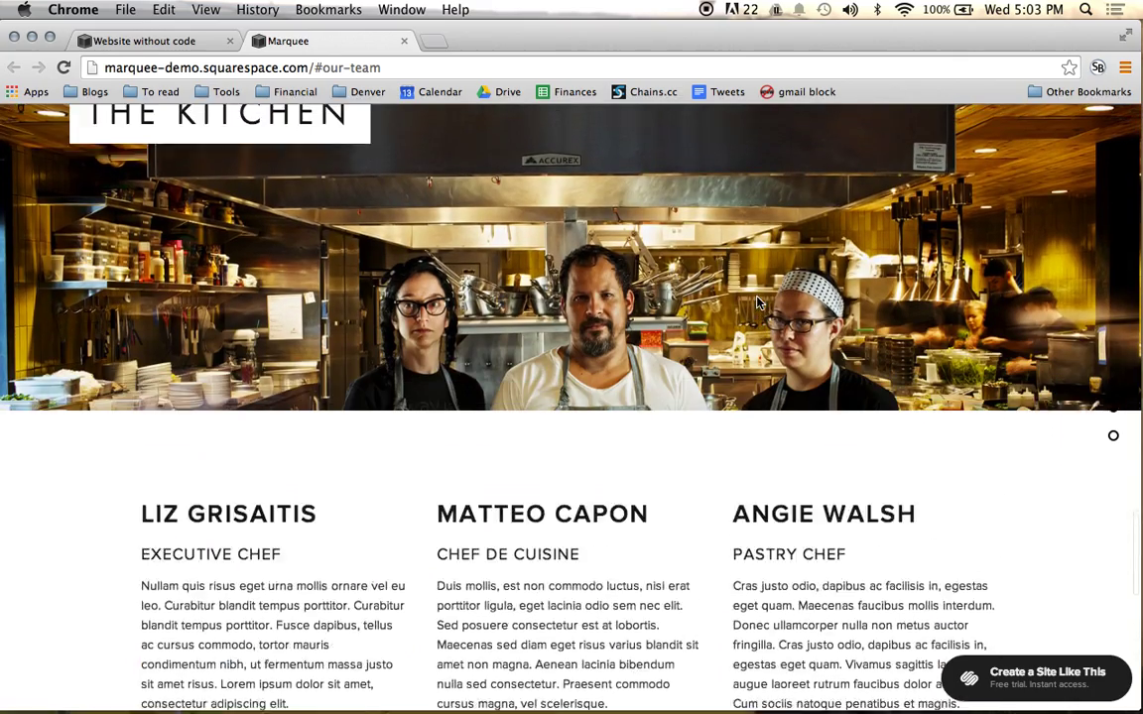
scroll(757, 303, up, 10)
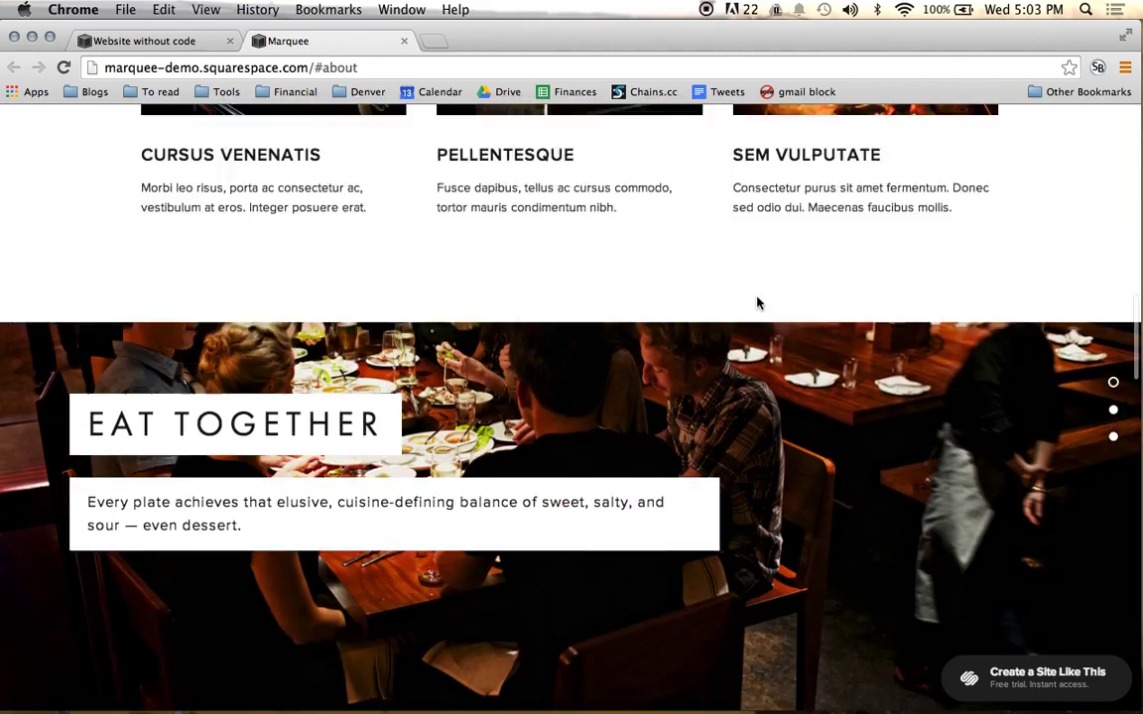
scroll(757, 303, up, 2)
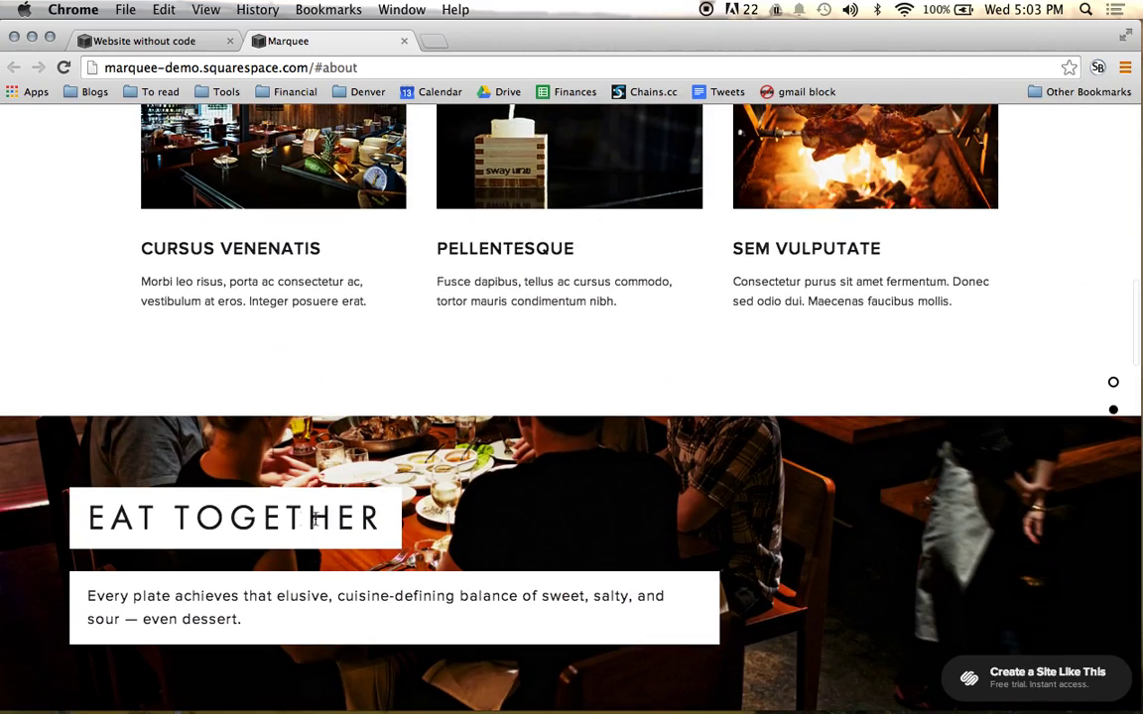
scroll(693, 408, up, 5)
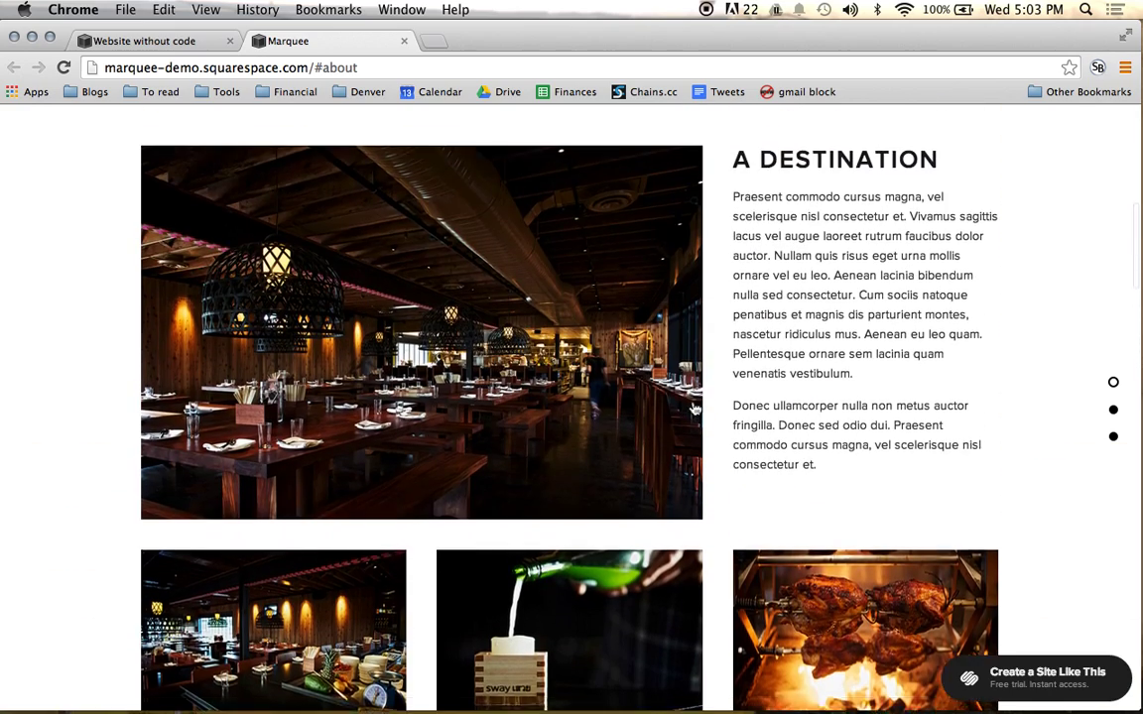
scroll(719, 348, up, 6)
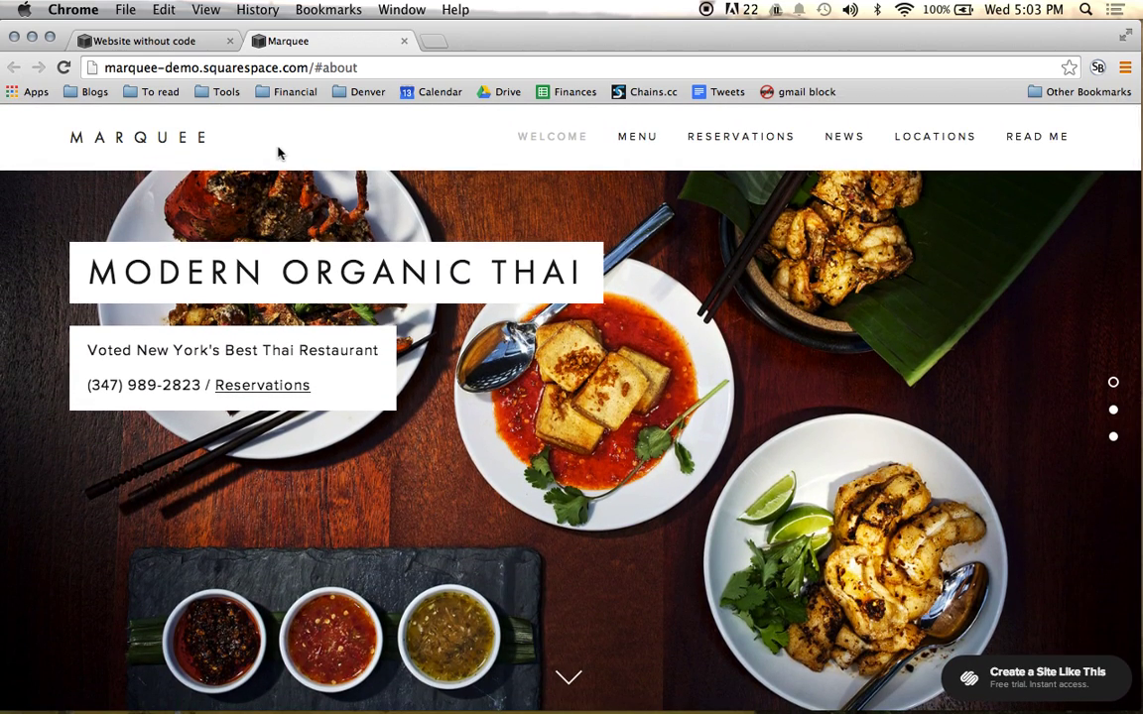
Close the Marquee demo site and its preview to return to the template gallery.
click(405, 41)
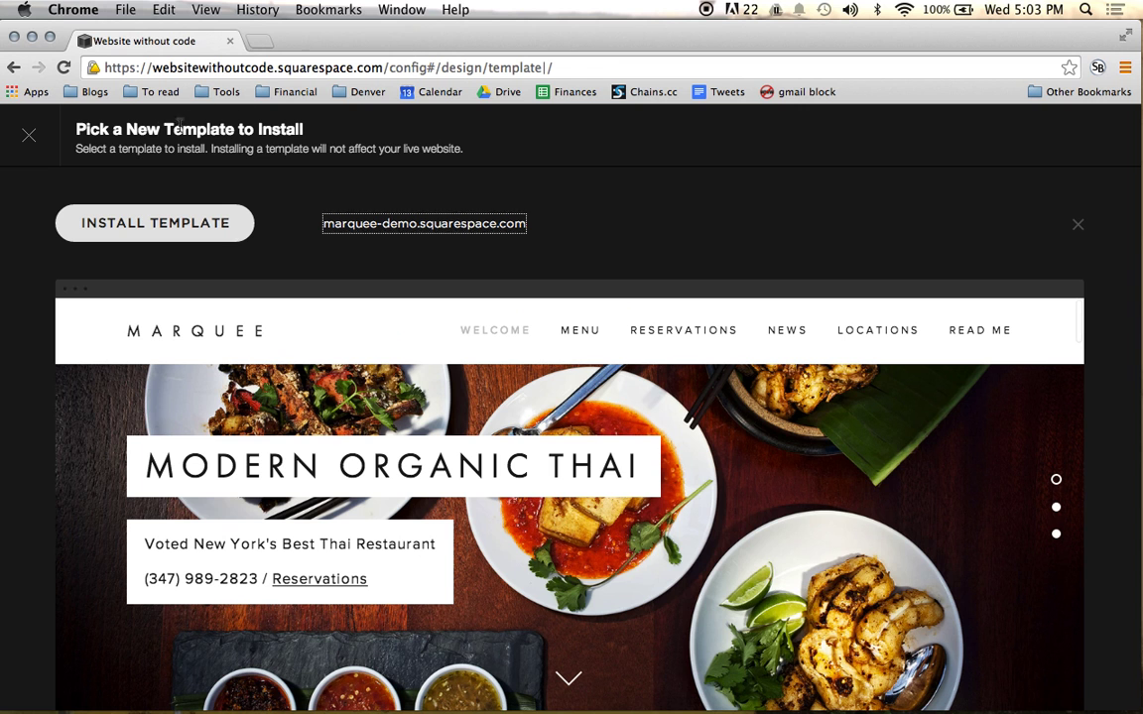
click(1079, 224)
click(966, 217)
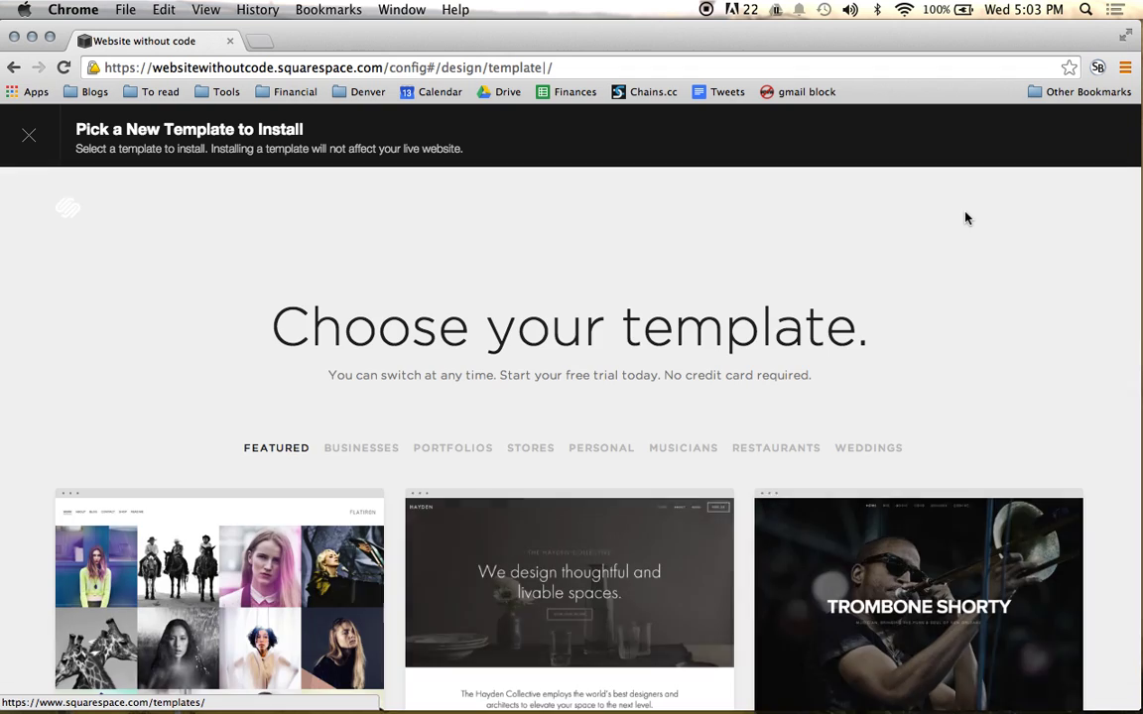
Browse the featured template gallery from its first rows down to the Wells and Dovetail row.
scroll(778, 339, down, 5)
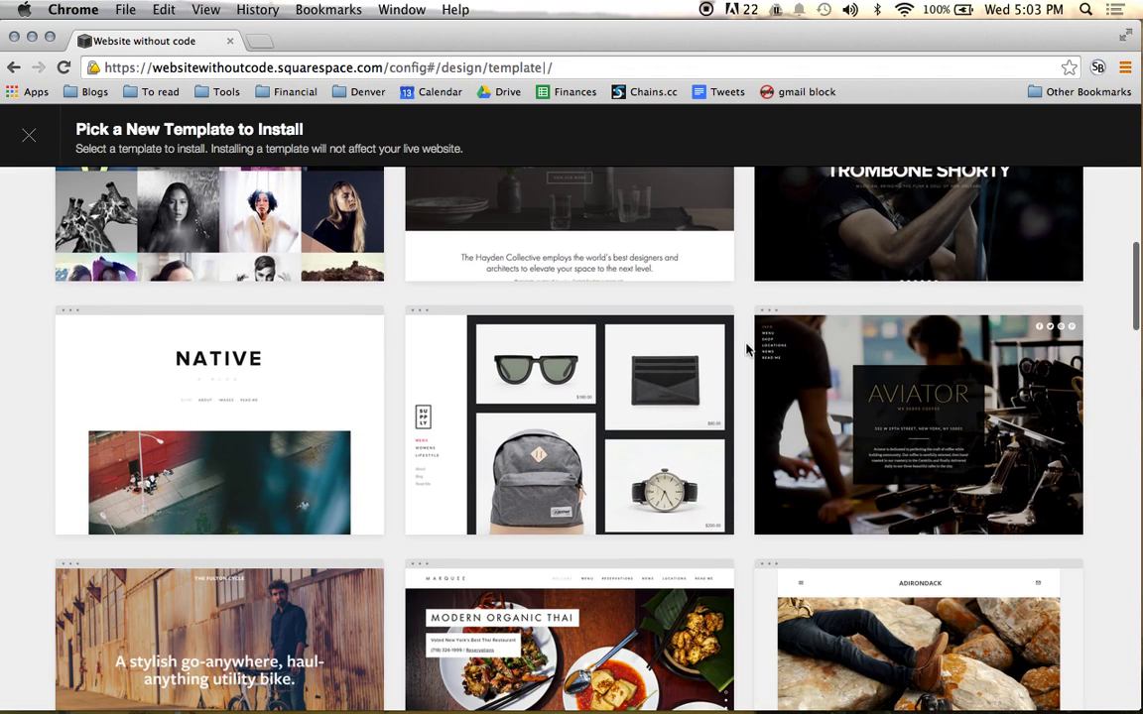
scroll(746, 350, down, 5)
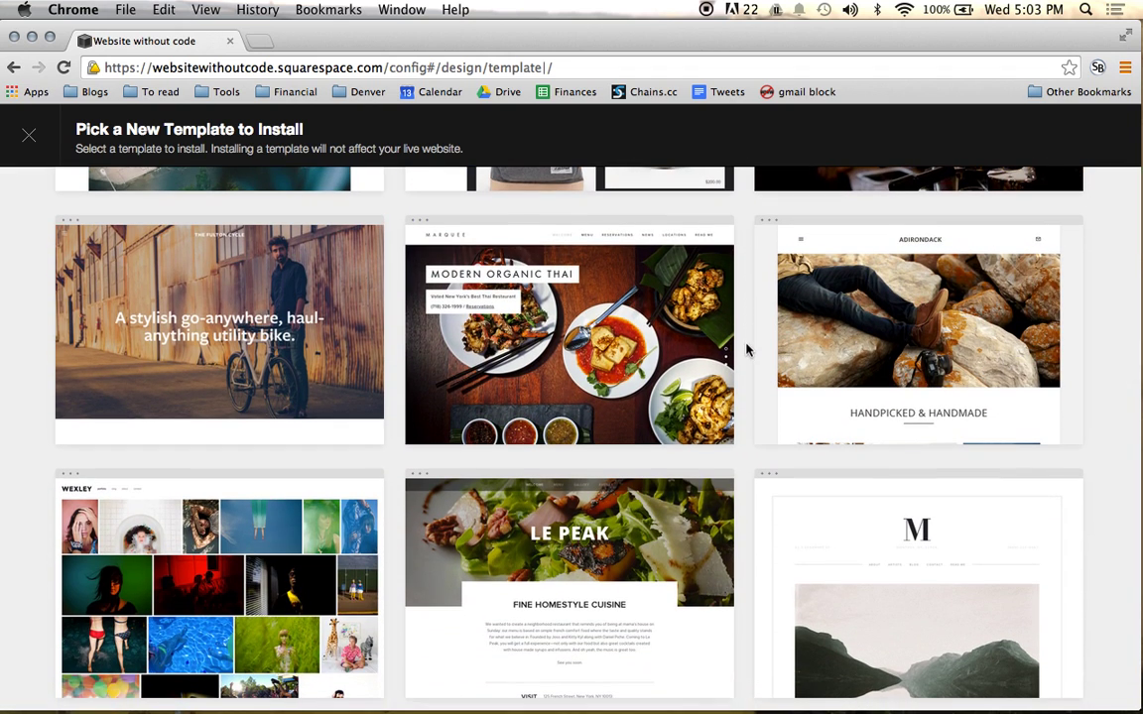
scroll(746, 349, down, 3)
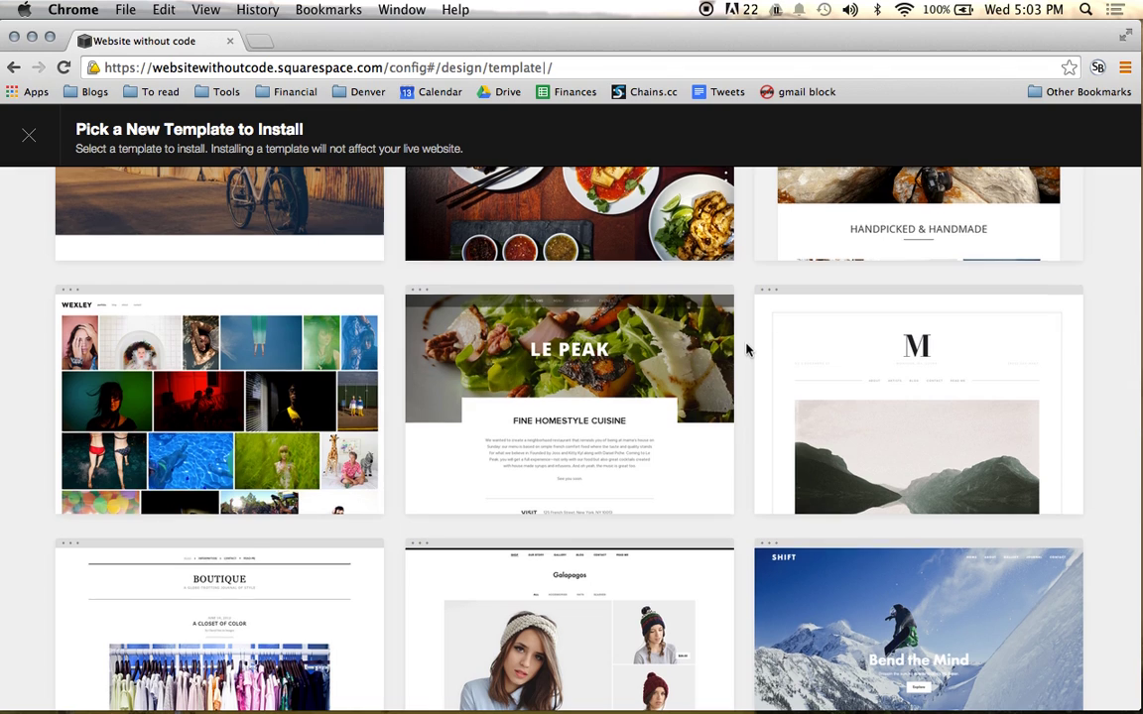
scroll(745, 350, down, 2)
mouse_move(204, 297)
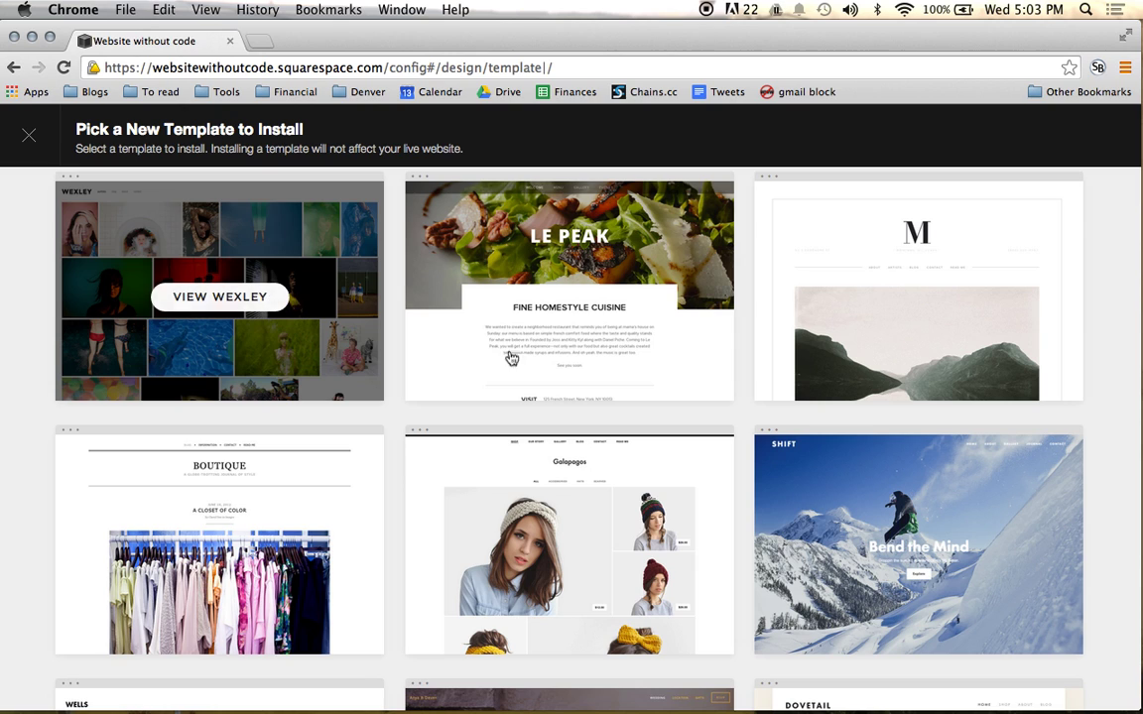
scroll(392, 441, down, 10)
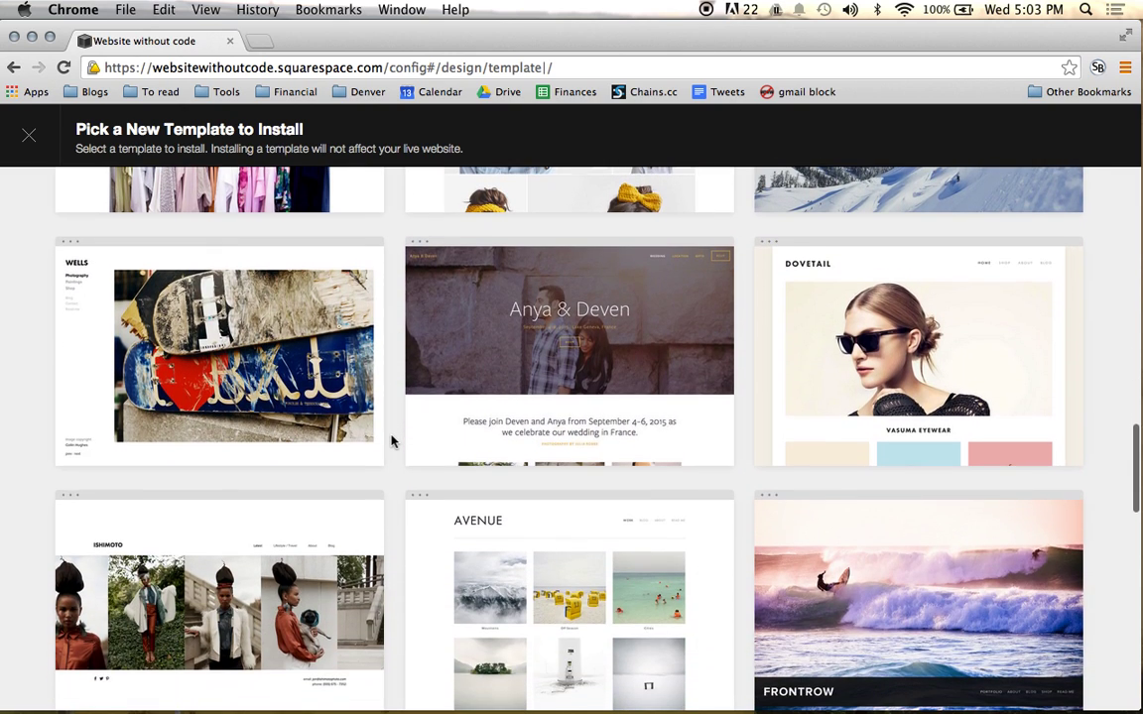
mouse_move(911, 363)
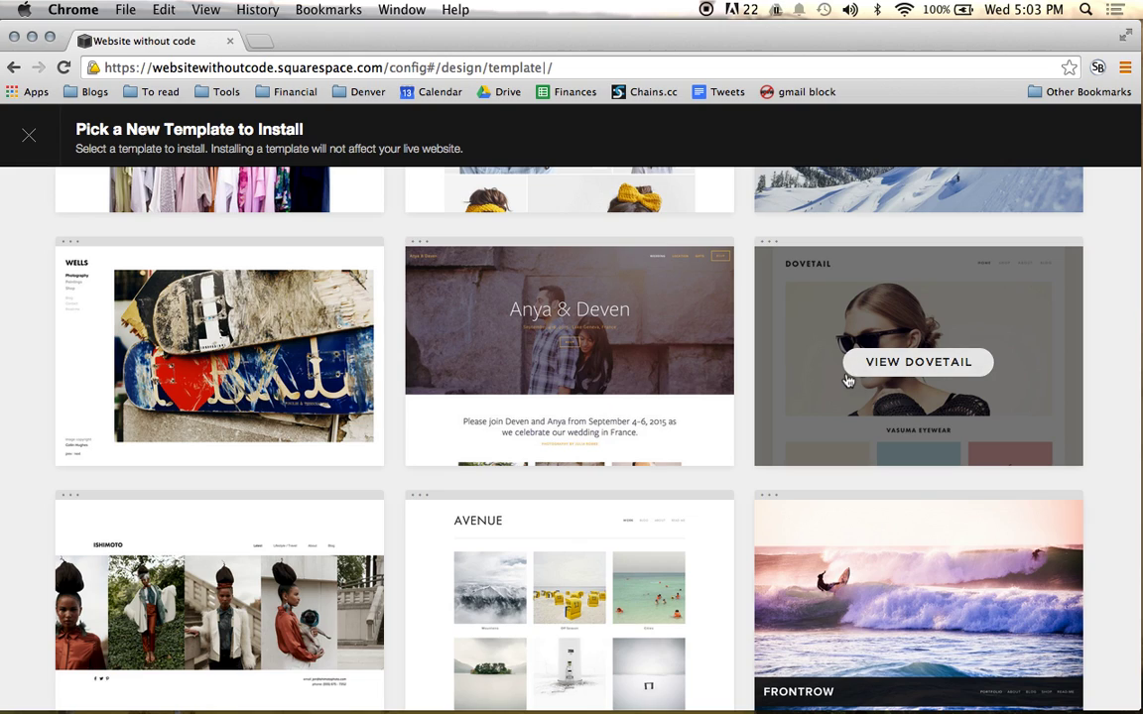
Look over the remaining featured templates, from Five, Bedford and Om to Bryant, and return to the start of the gallery.
scroll(849, 382, down, 5)
scroll(849, 381, down, 4)
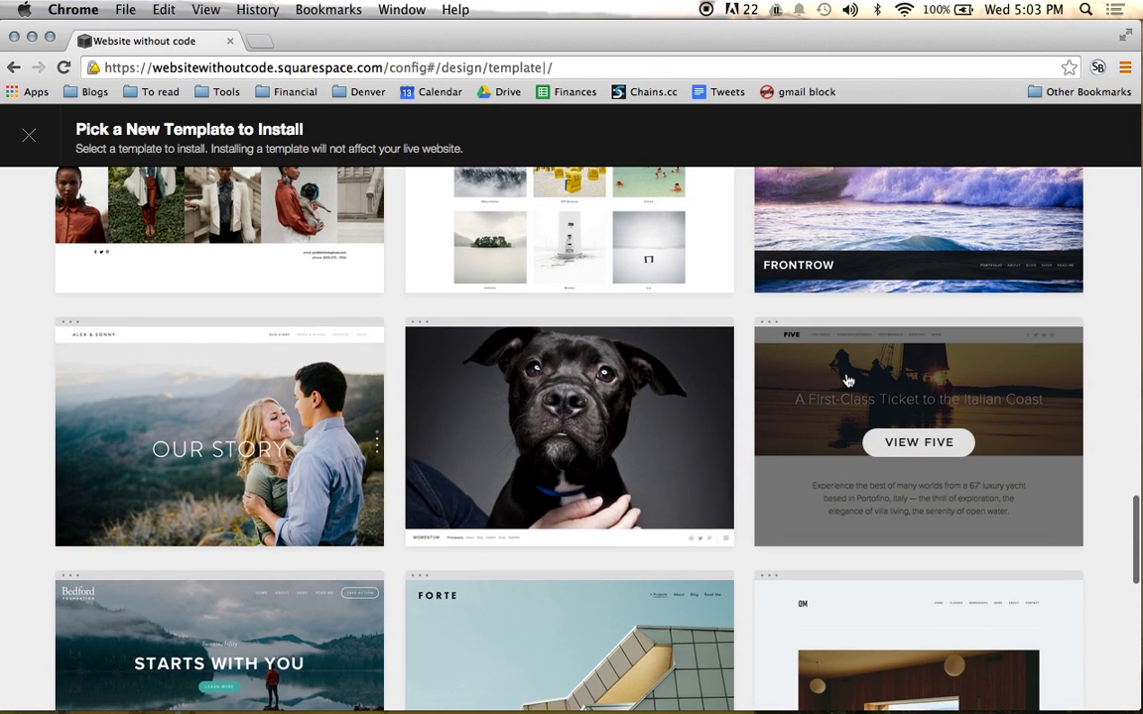
scroll(849, 382, down, 2)
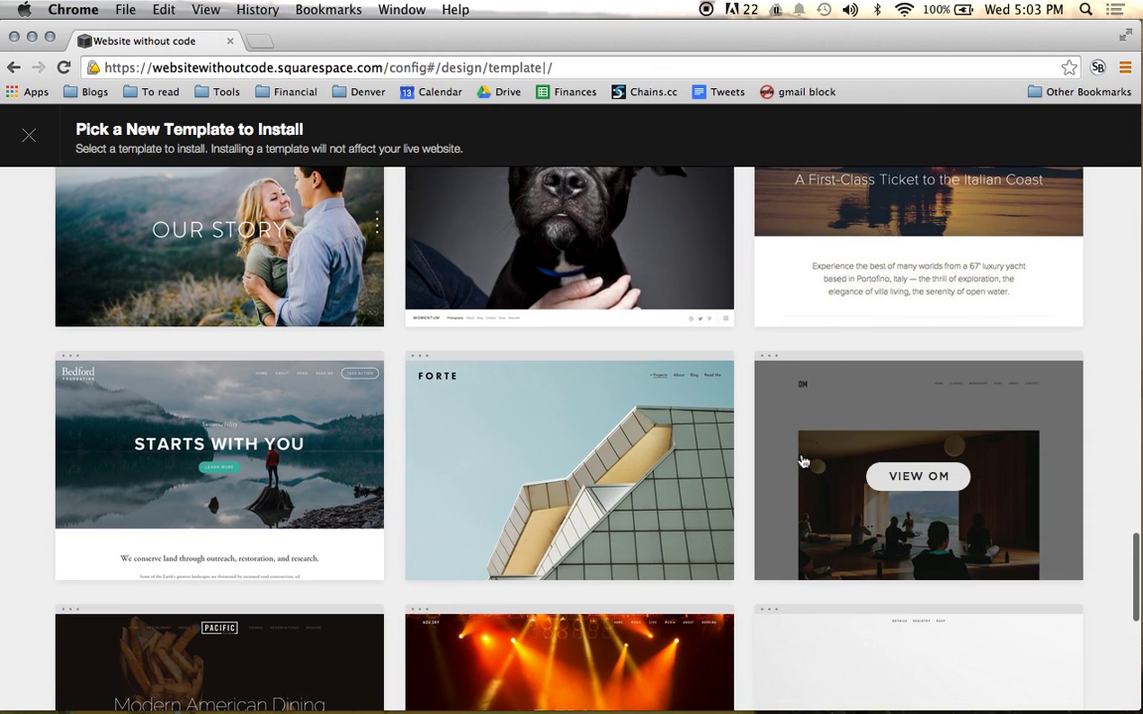
scroll(344, 497, down, 4)
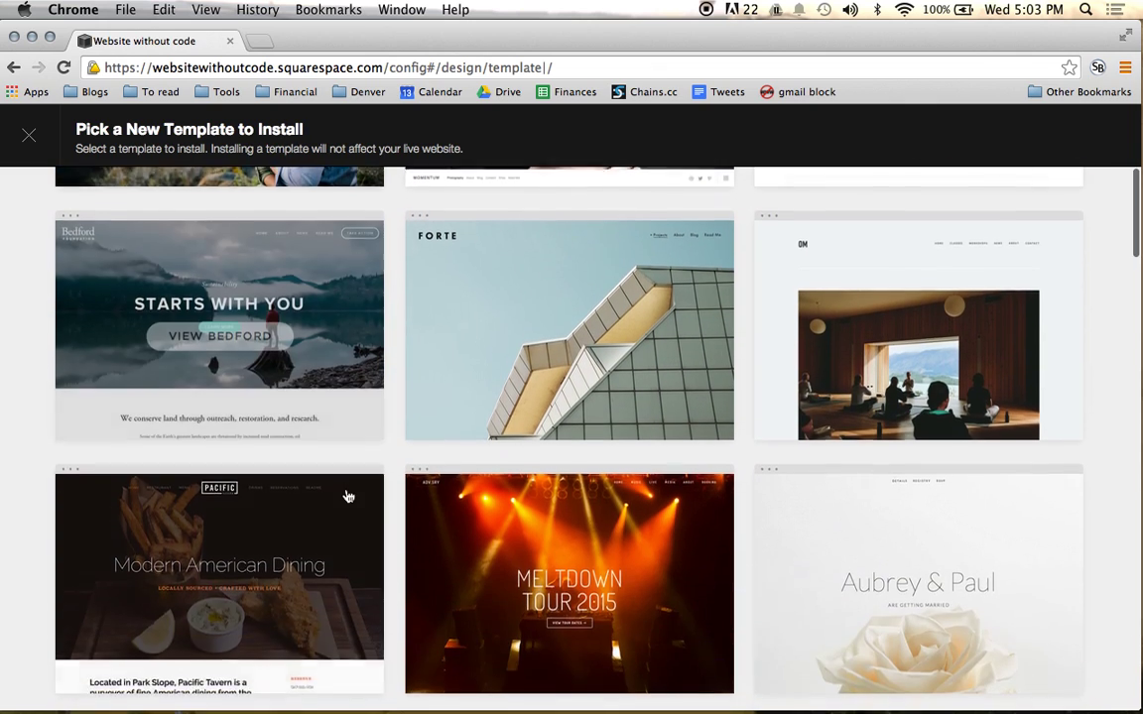
scroll(555, 509, down, 5)
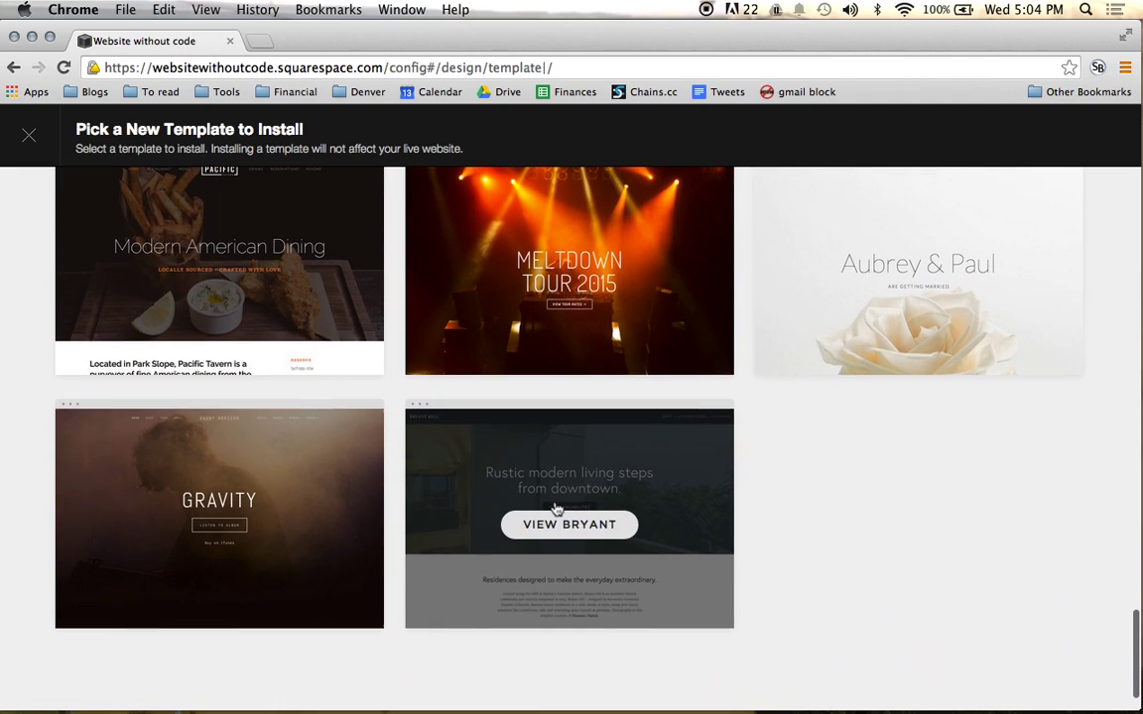
scroll(378, 454, down, 15)
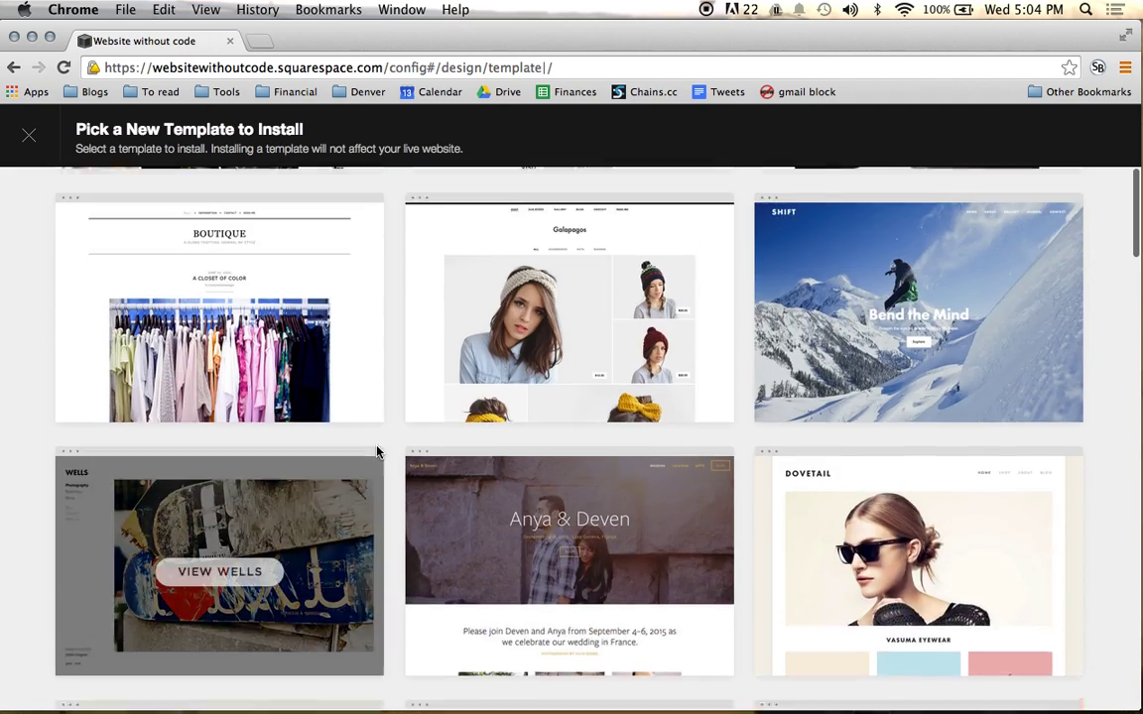
scroll(378, 454, up, 3)
scroll(378, 454, up, 7)
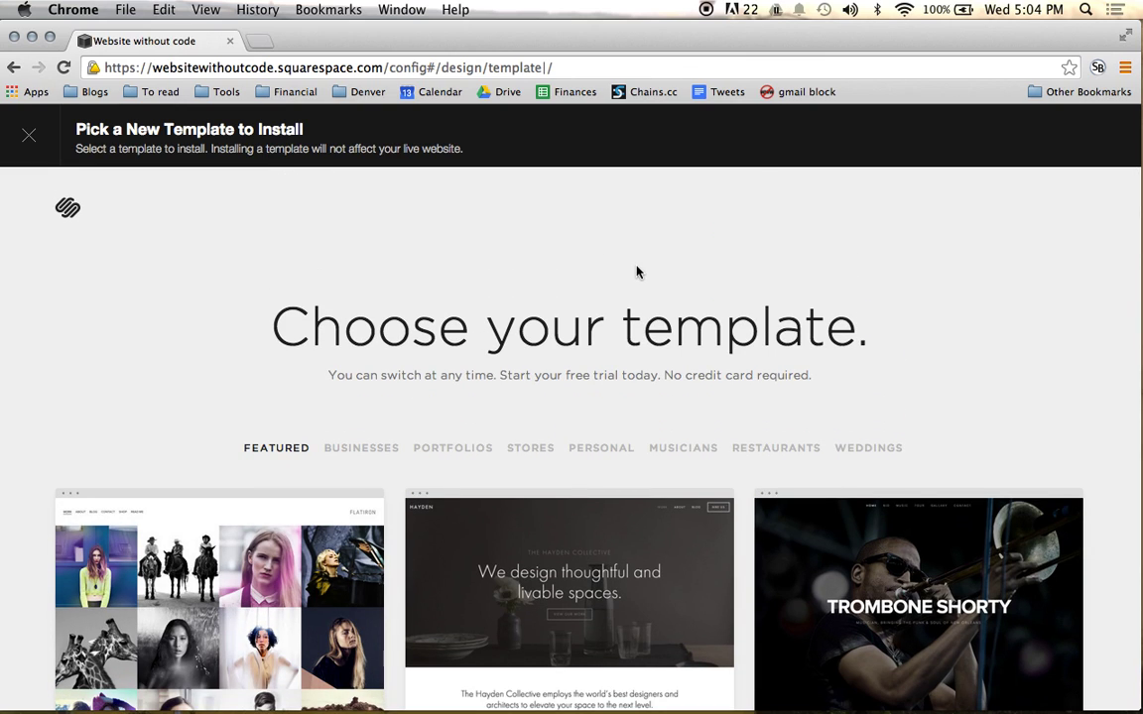
Compare the featured templates again from the gallery's start, including Encore, Supply, Marquee and Wexley.
scroll(638, 270, down, 2)
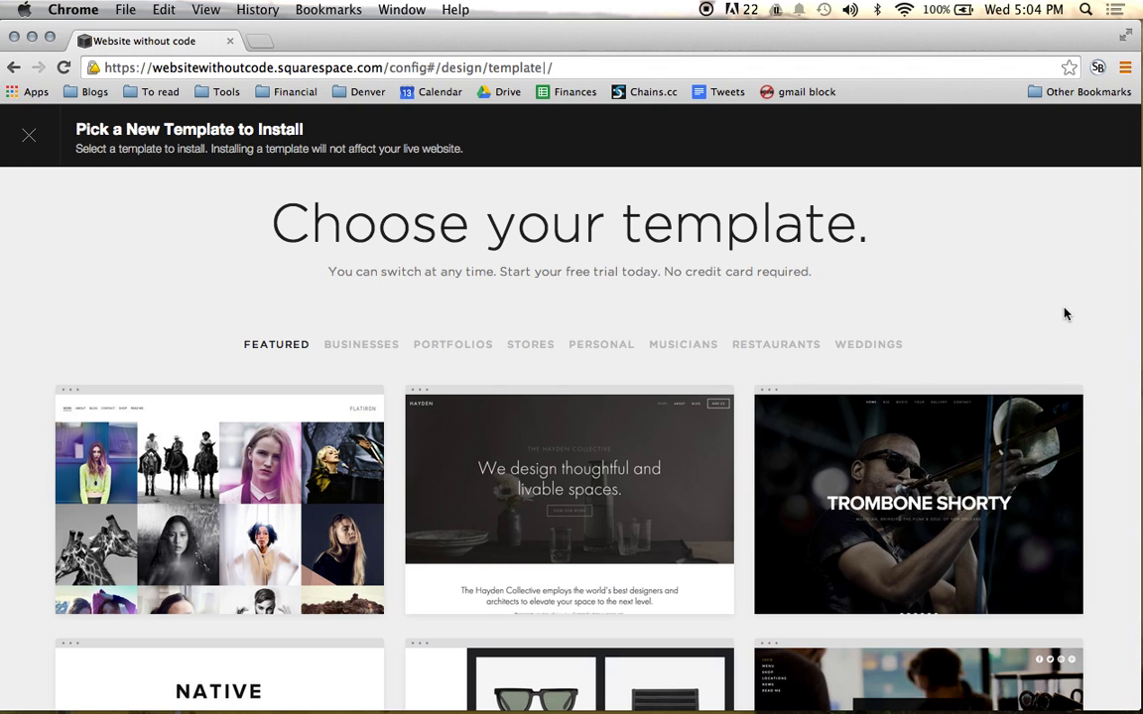
scroll(1065, 313, down, 2)
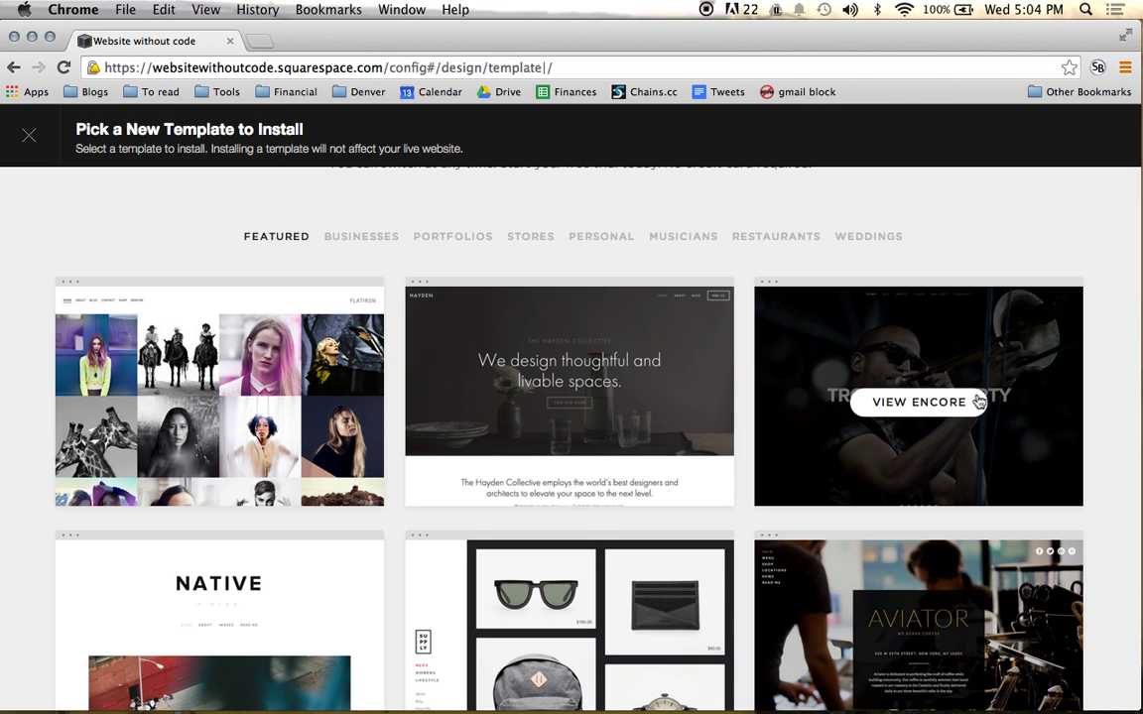
scroll(921, 426, down, 3)
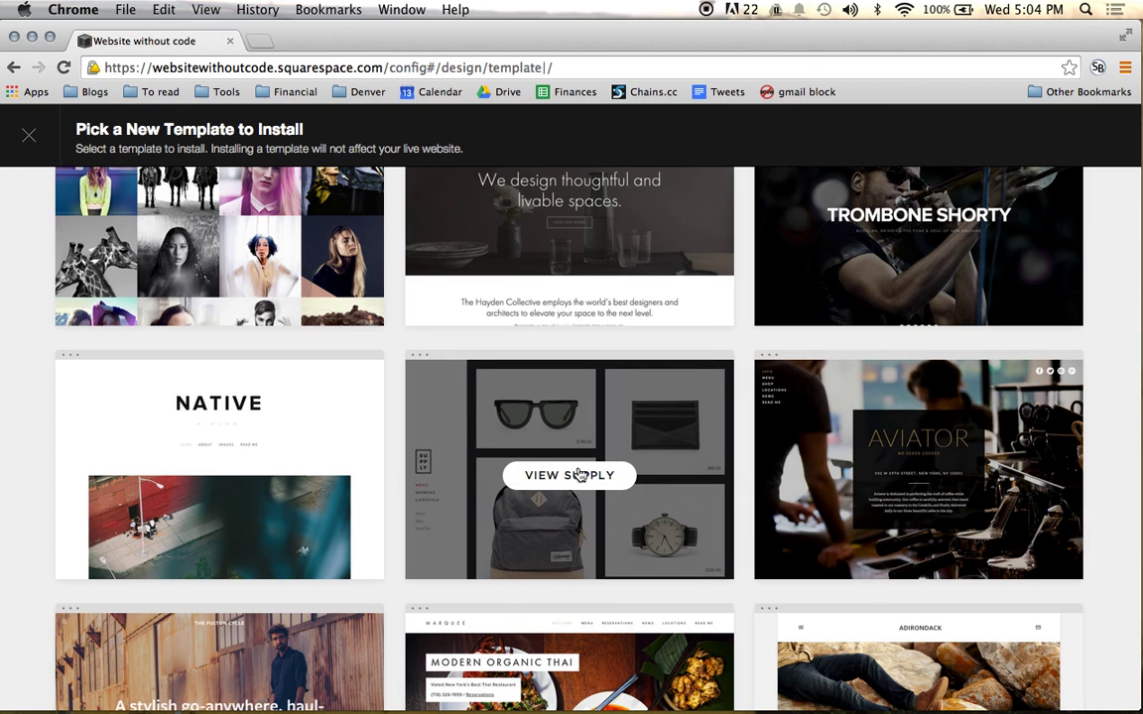
scroll(643, 505, down, 5)
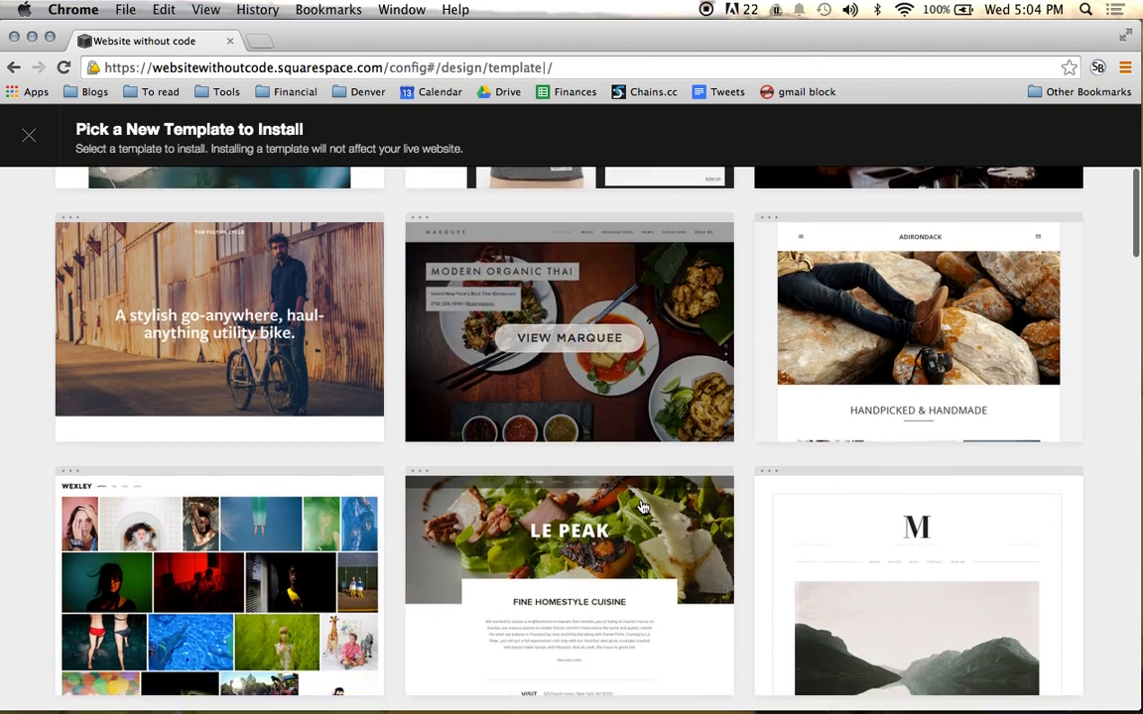